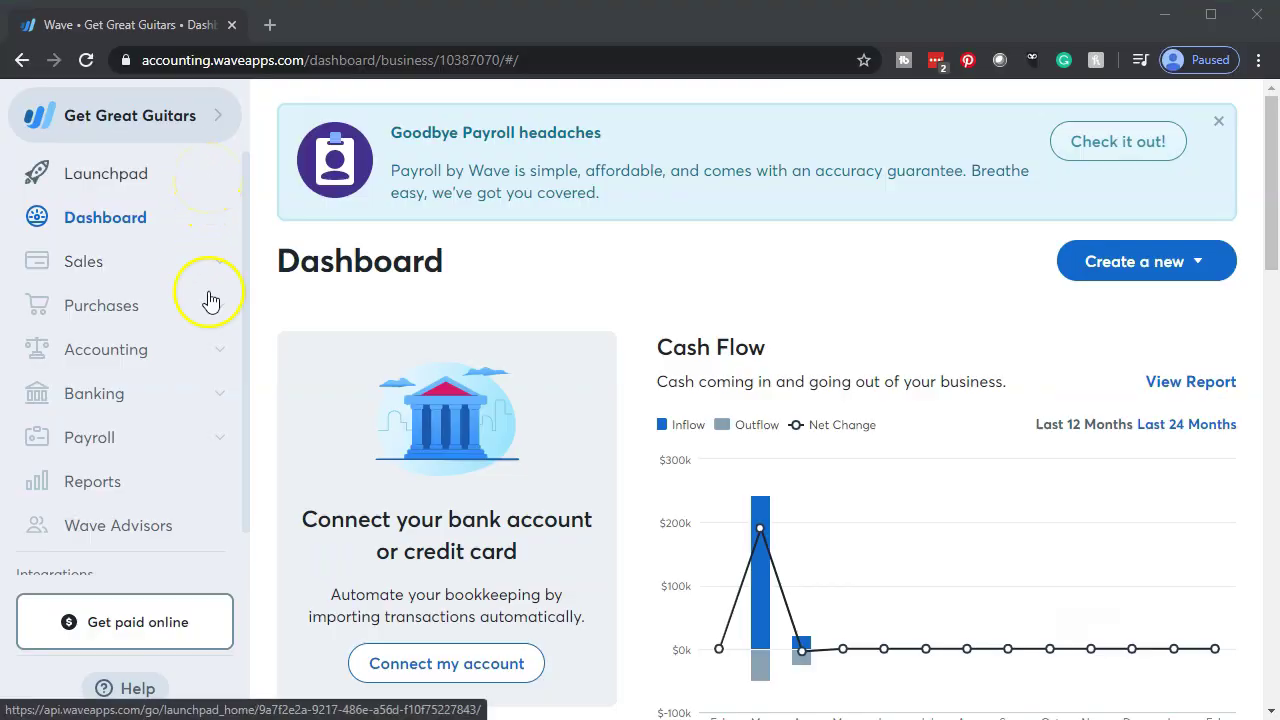
# Step: Open the Balance Sheet report and duplicate it in a separate browser tab
pyautogui.click(125, 492)
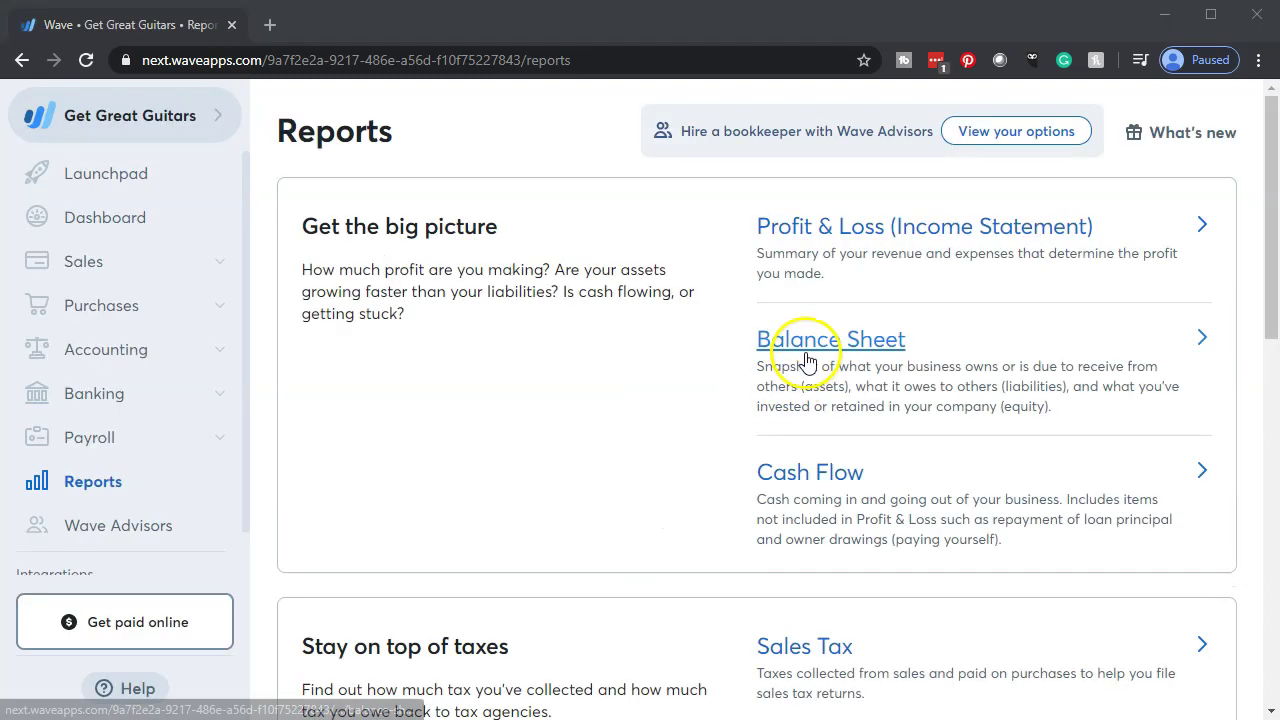
pyautogui.click(808, 361)
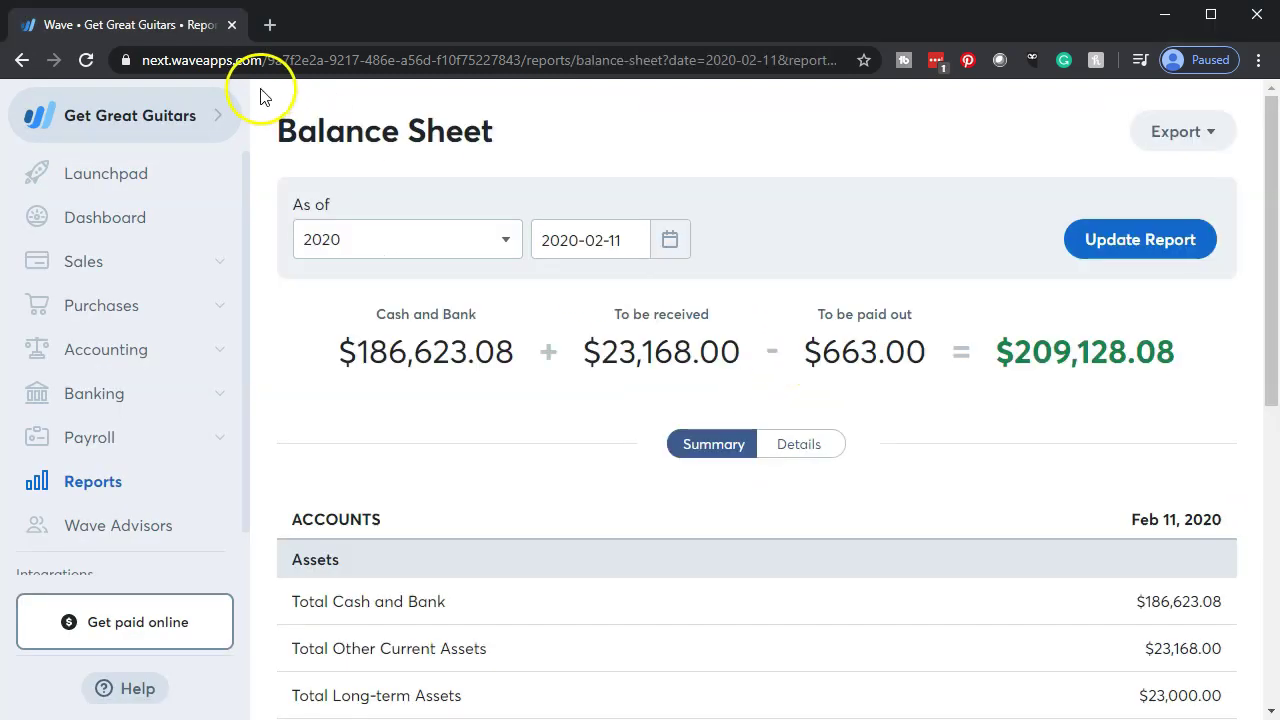
pyautogui.rightClick(190, 25)
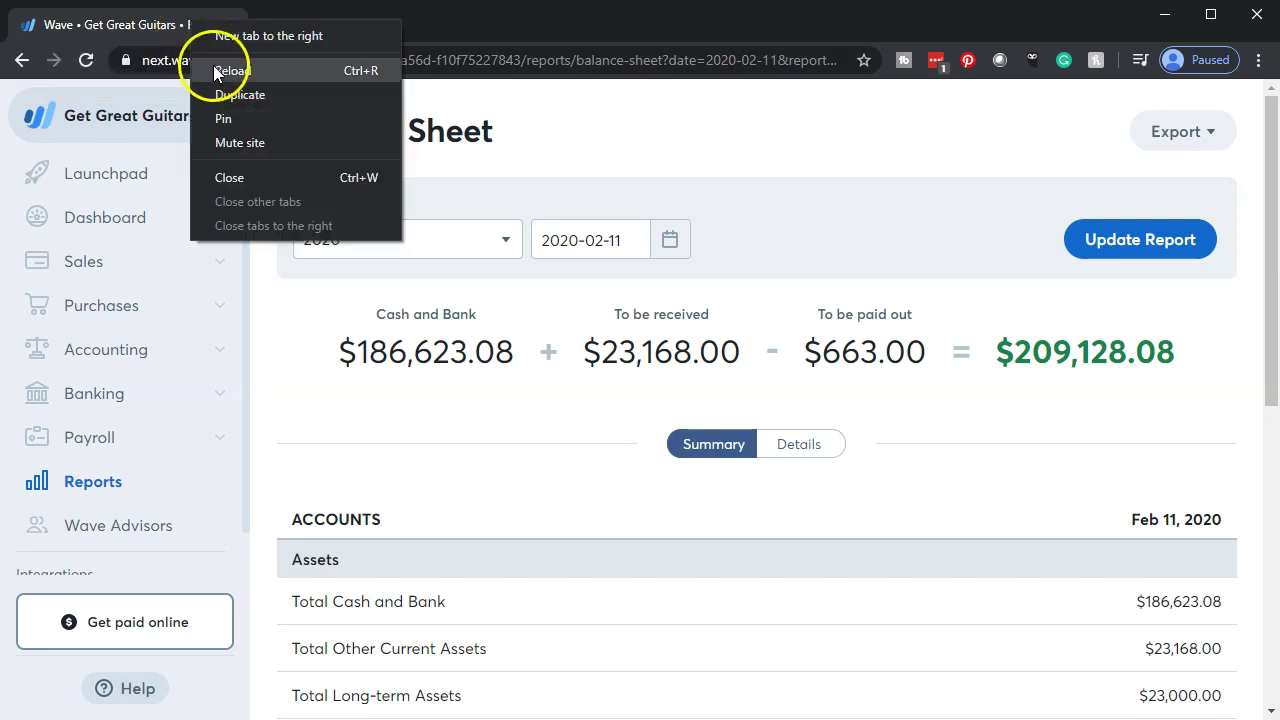
pyautogui.click(232, 100)
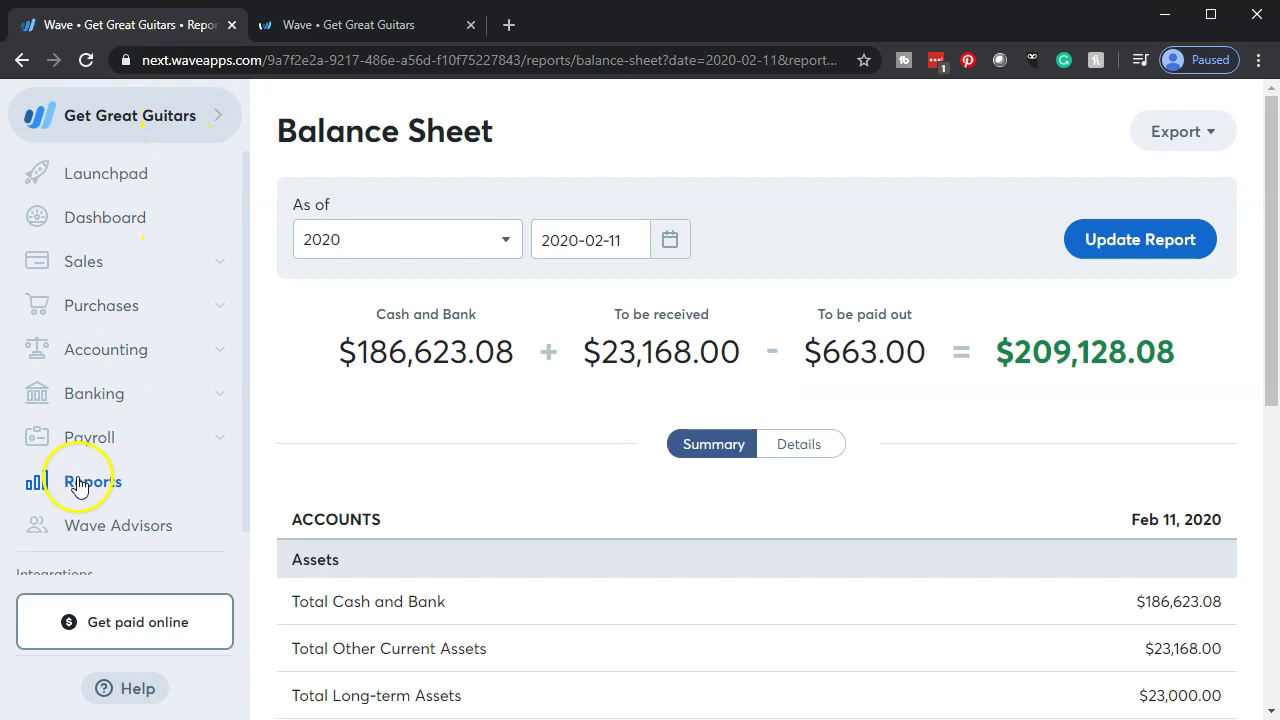
# Step: Open the Profit & Loss report and duplicate it in another browser tab
pyautogui.click(80, 485)
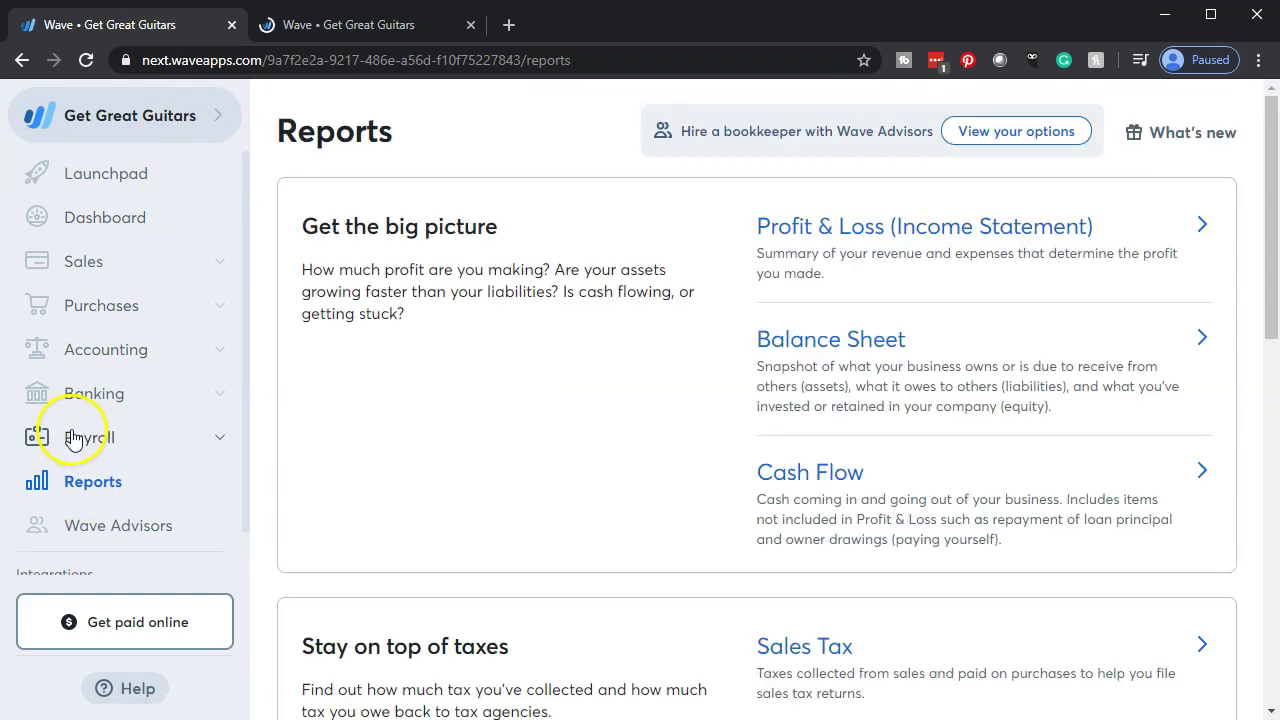
pyautogui.click(860, 228)
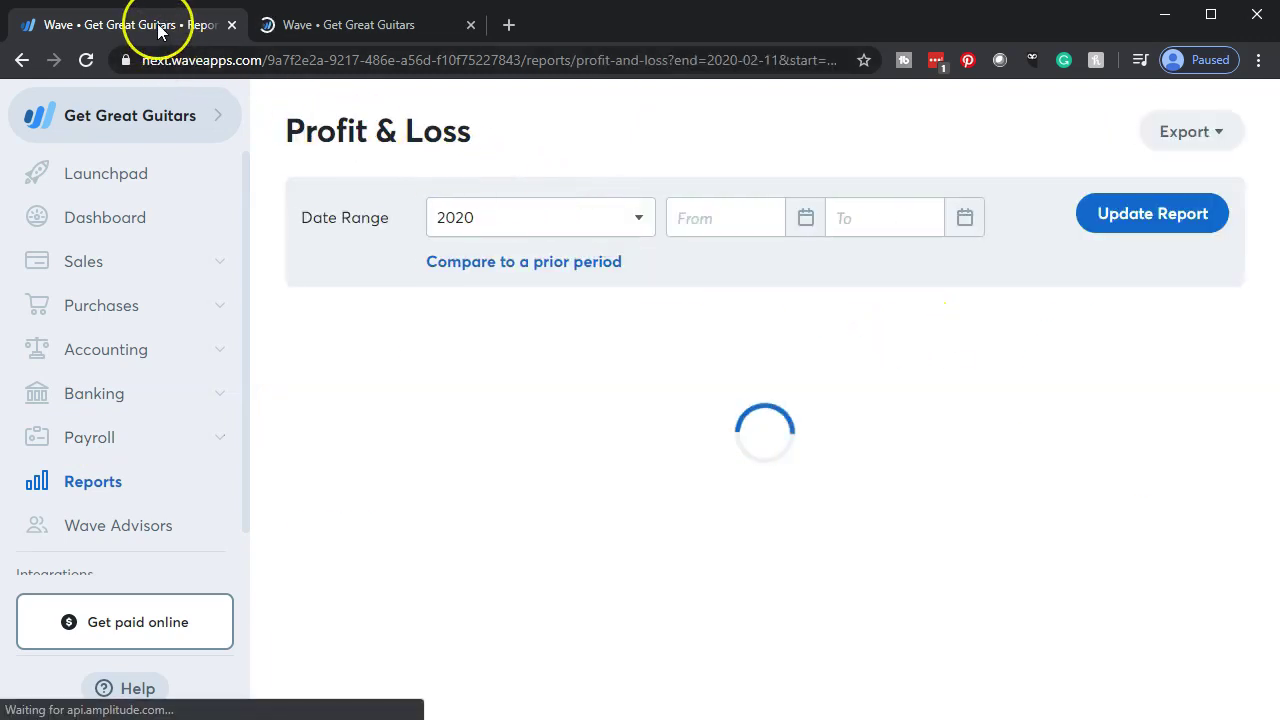
pyautogui.rightClick(158, 31)
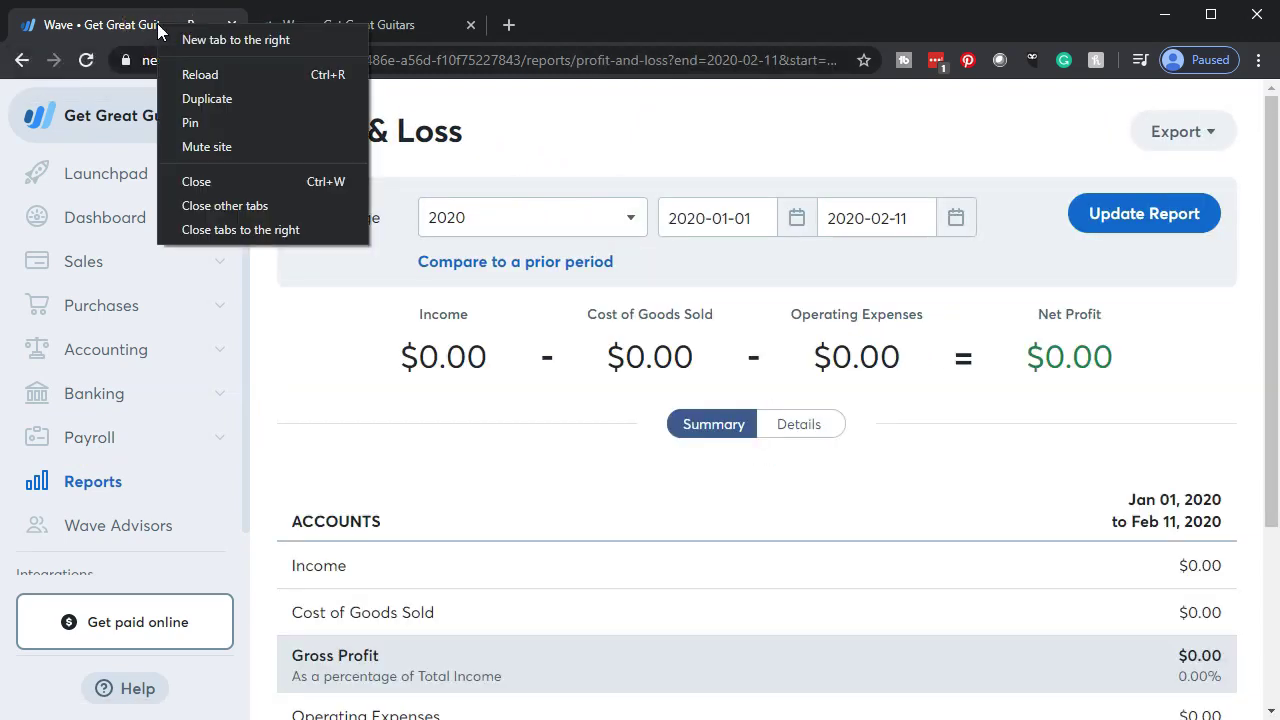
pyautogui.click(207, 97)
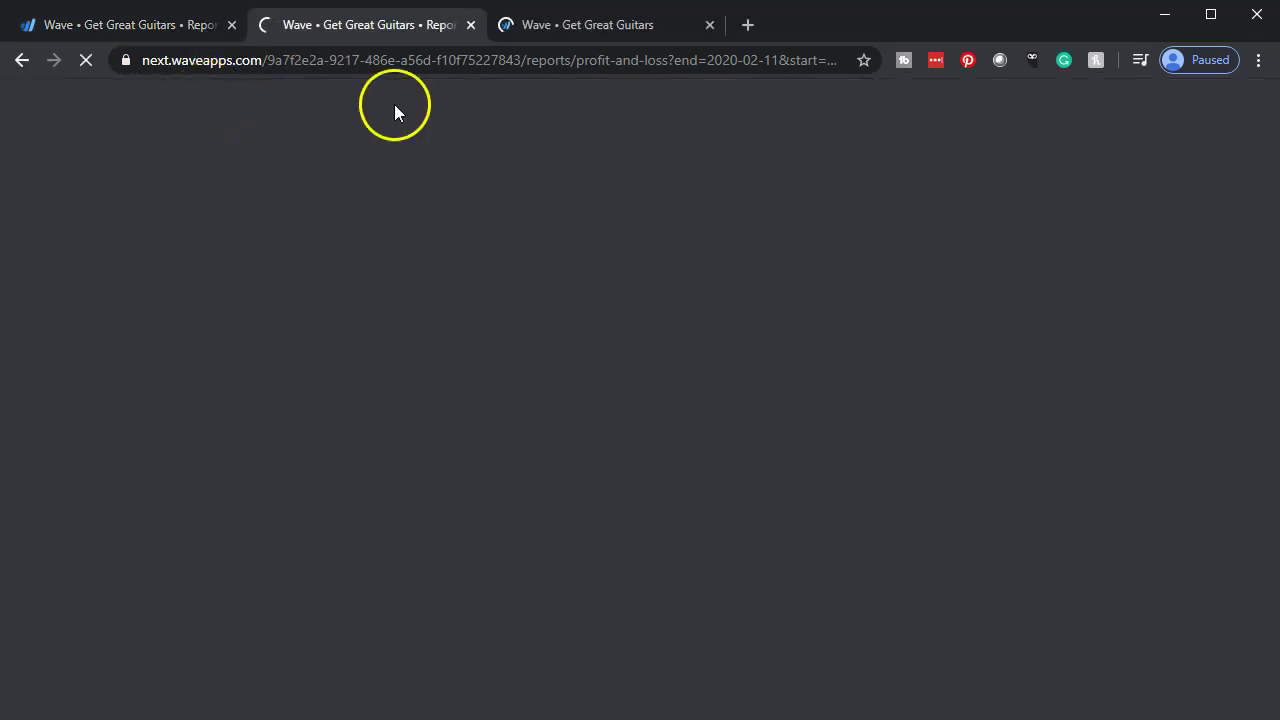
# Step: Update the duplicated Balance Sheet to calendar year 2019 and show its account details
pyautogui.click(596, 31)
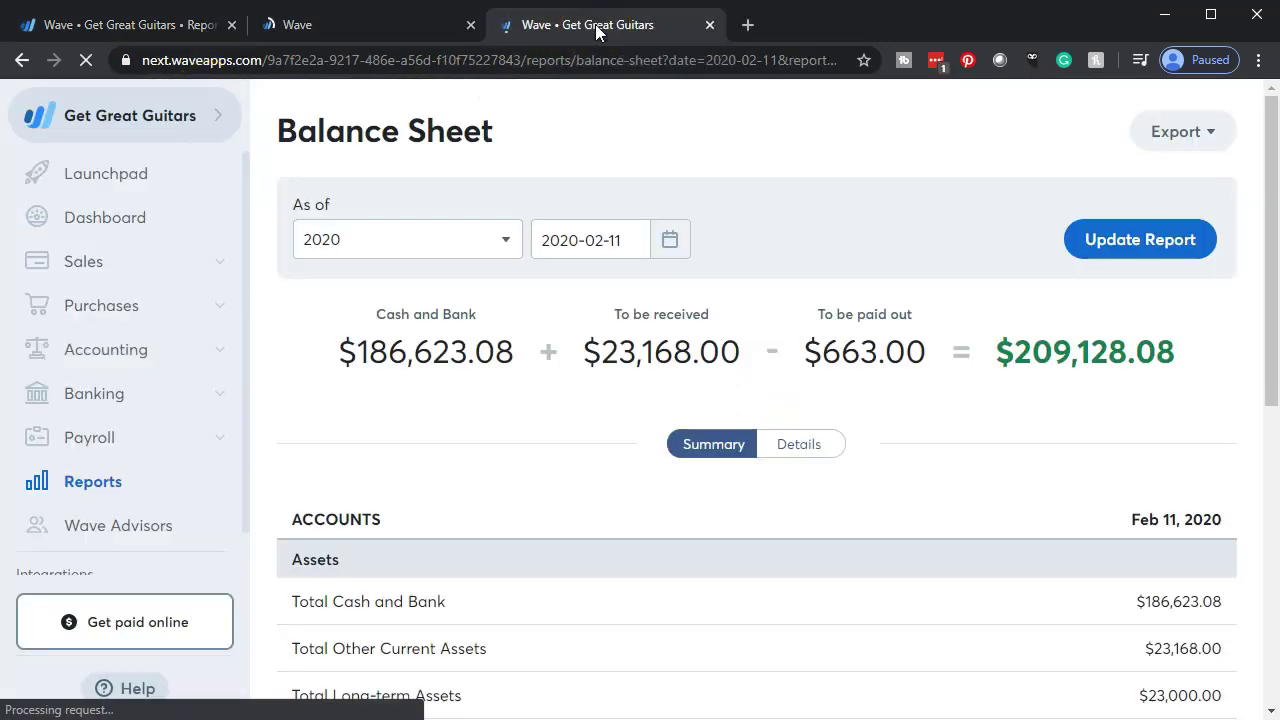
pyautogui.click(507, 250)
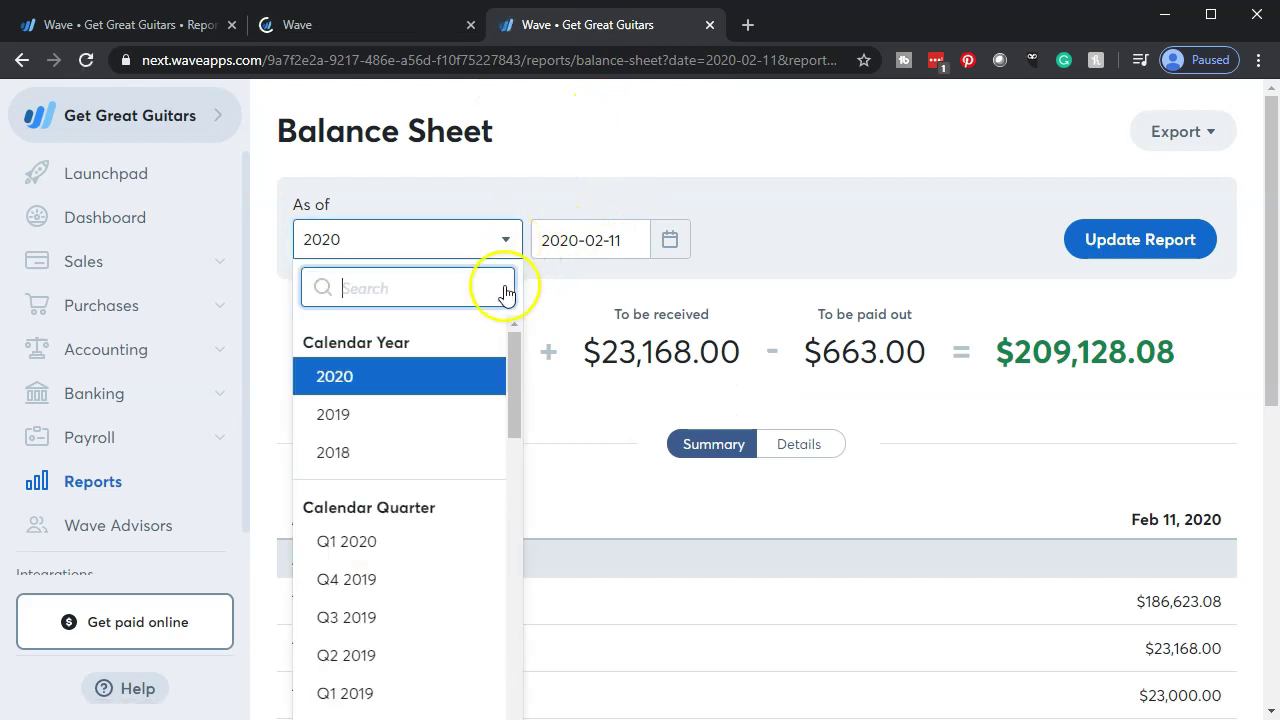
pyautogui.press('Return')
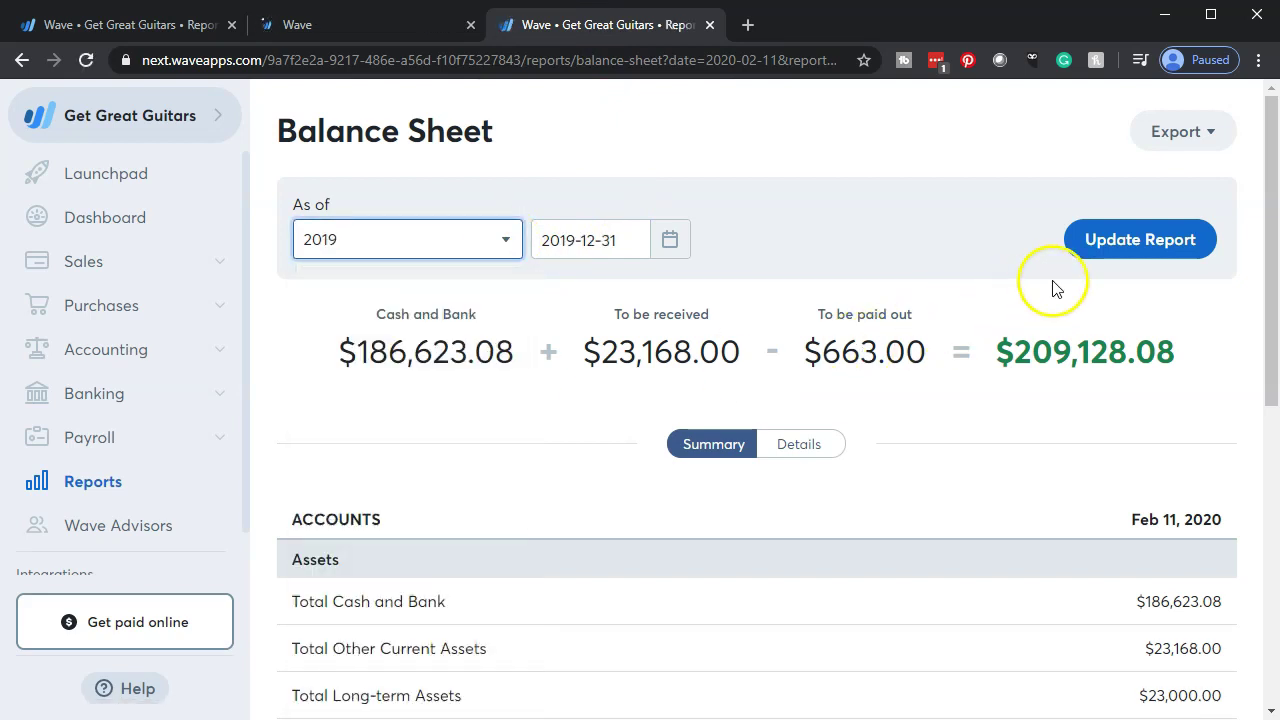
pyautogui.click(1118, 262)
pyautogui.scroll(-6, 1113, 266)
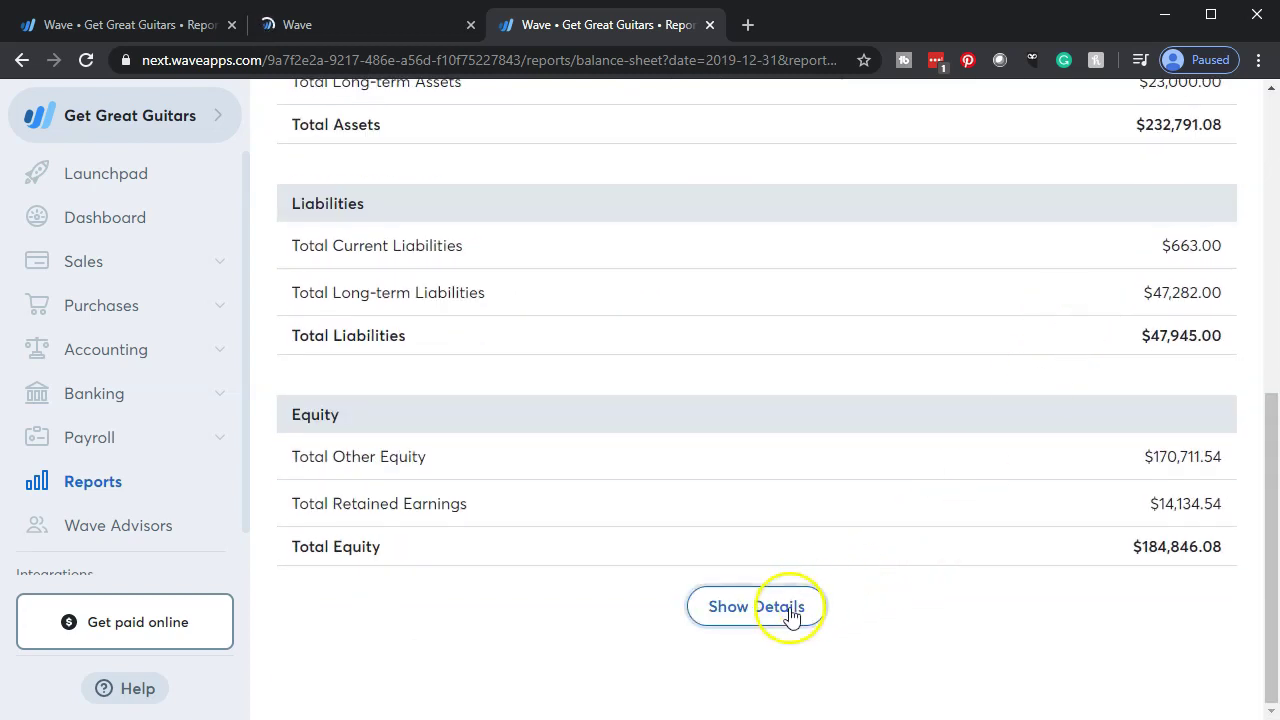
pyautogui.click(791, 616)
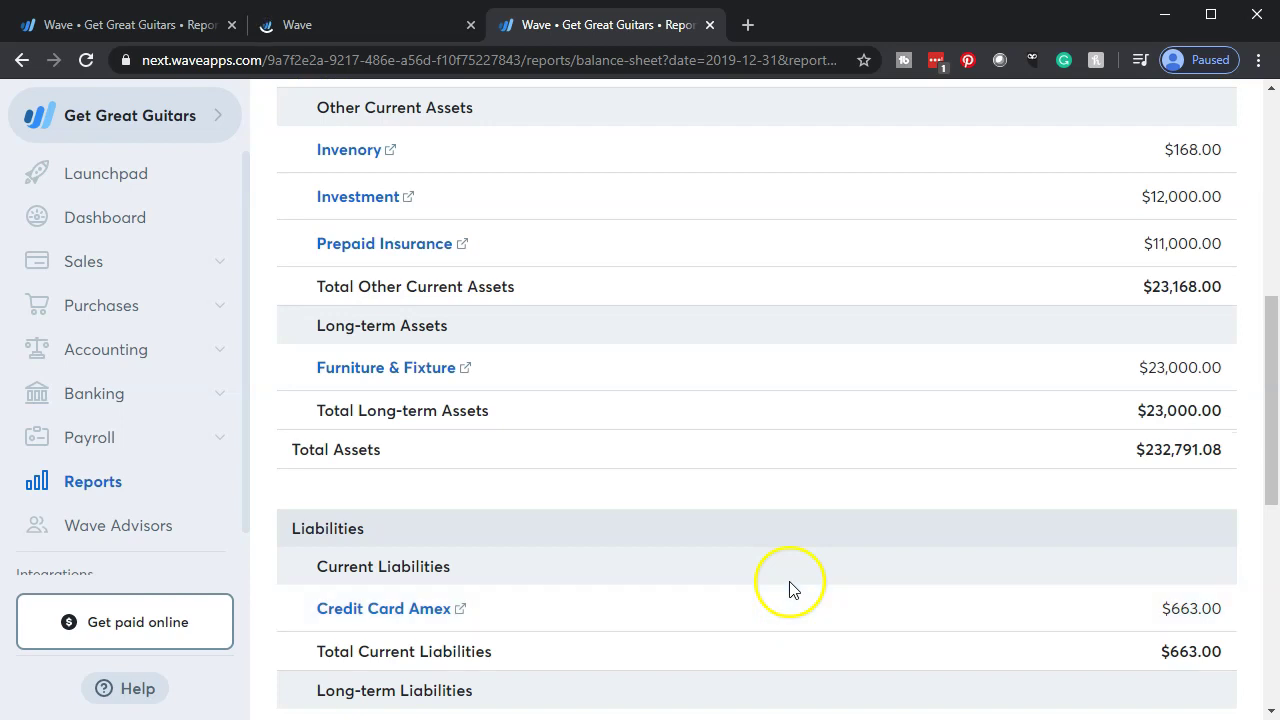
pyautogui.scroll(6, 788, 595)
# Step: Update the duplicated Profit & Loss report to calendar year 2019 and review its detailed income and expense accounts
pyautogui.click(395, 30)
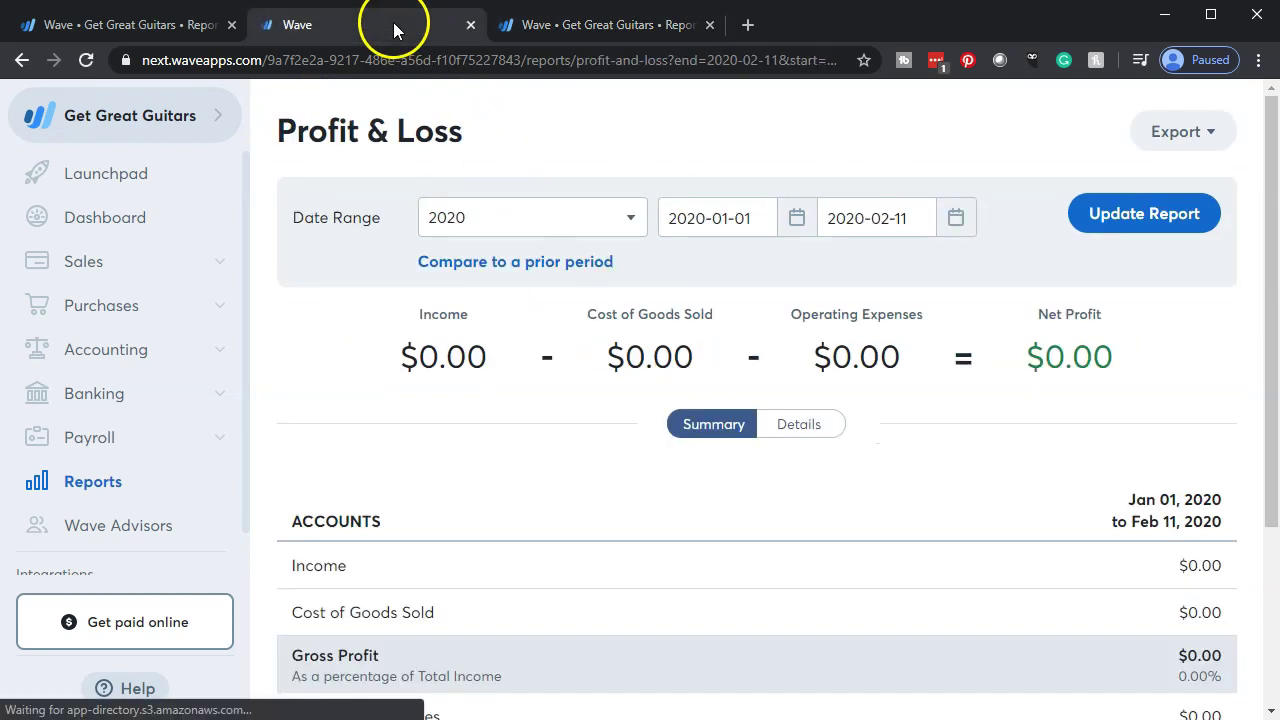
pyautogui.click(628, 220)
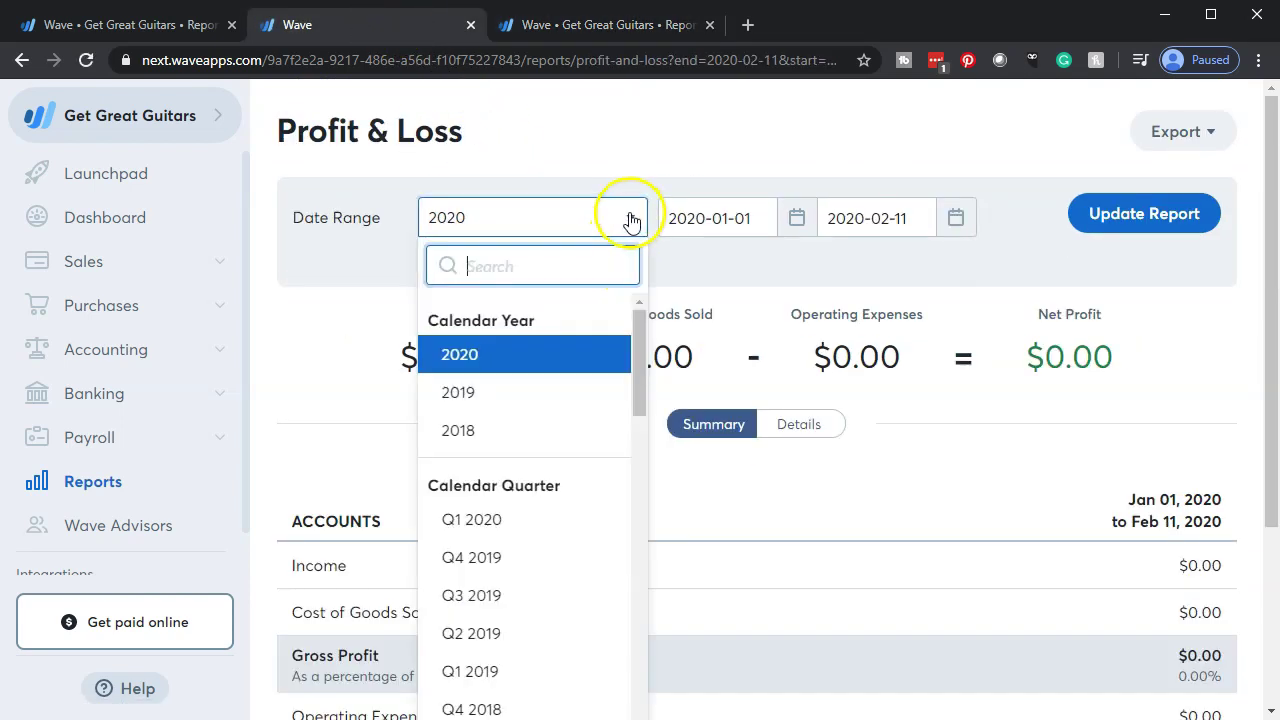
pyautogui.click(478, 394)
pyautogui.click(1117, 240)
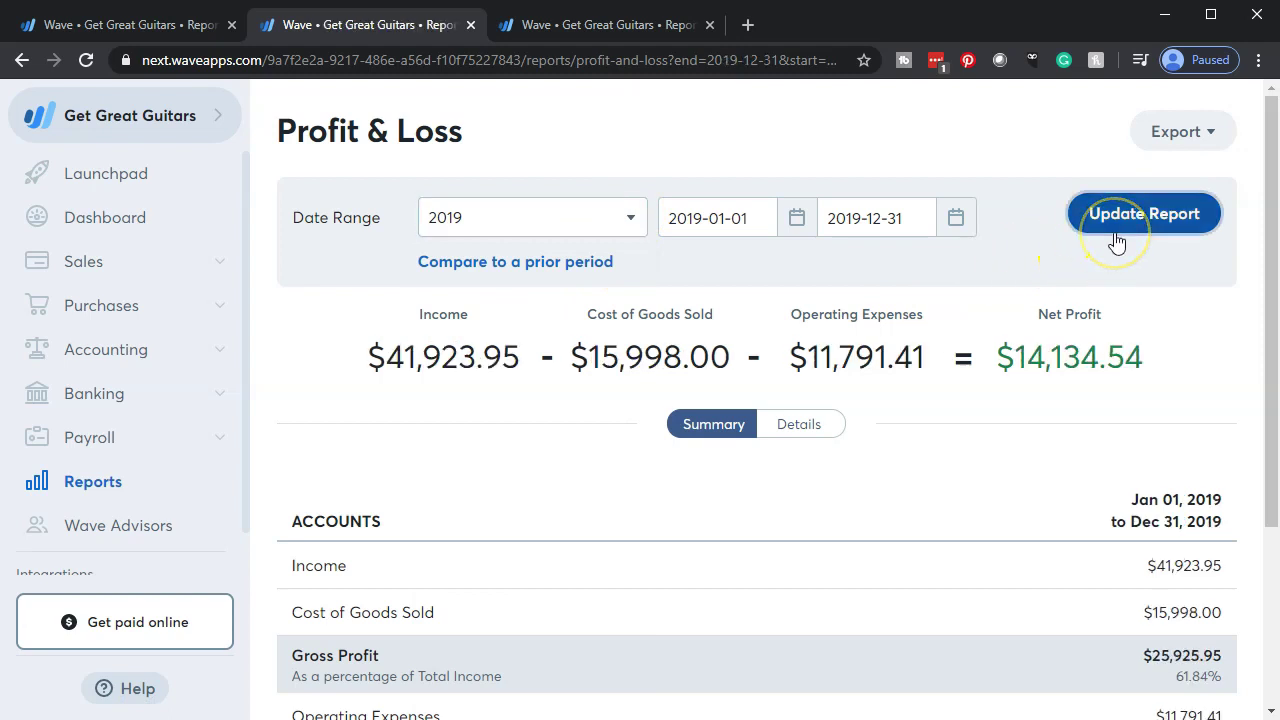
pyautogui.scroll(-3, 1043, 380)
pyautogui.click(777, 605)
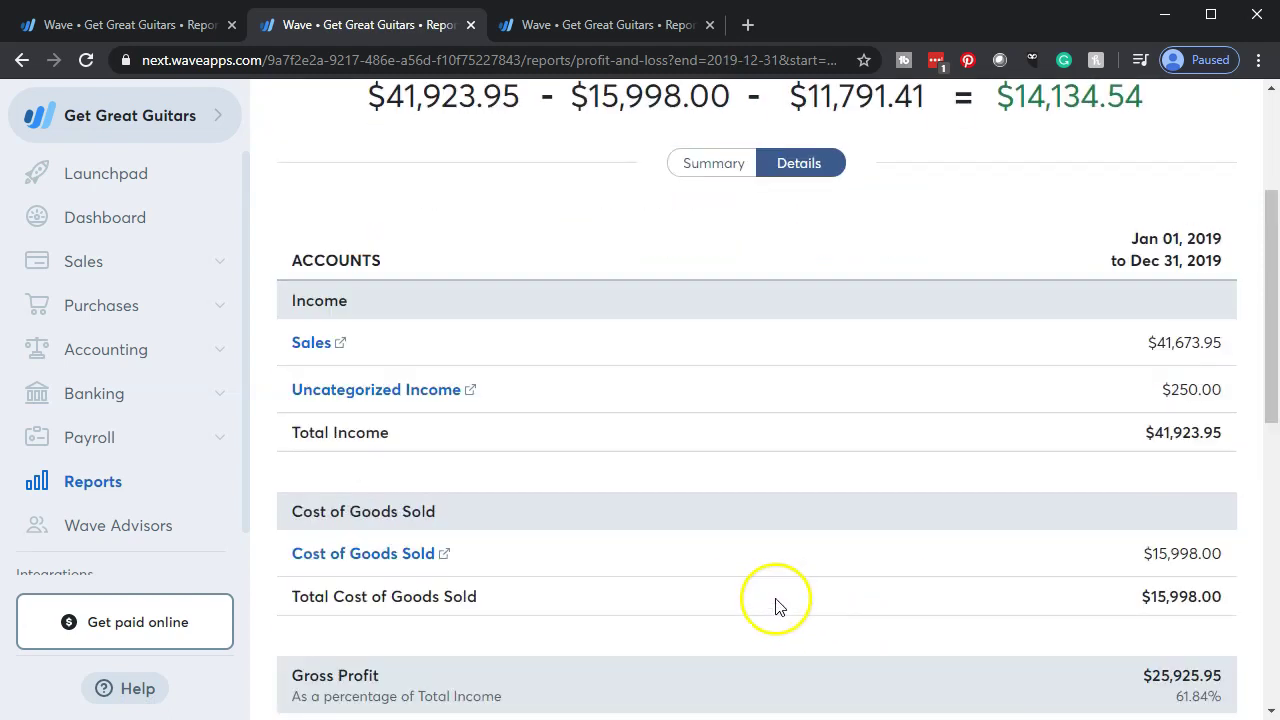
pyautogui.scroll(-4, 776, 594)
pyautogui.scroll(3, 776, 594)
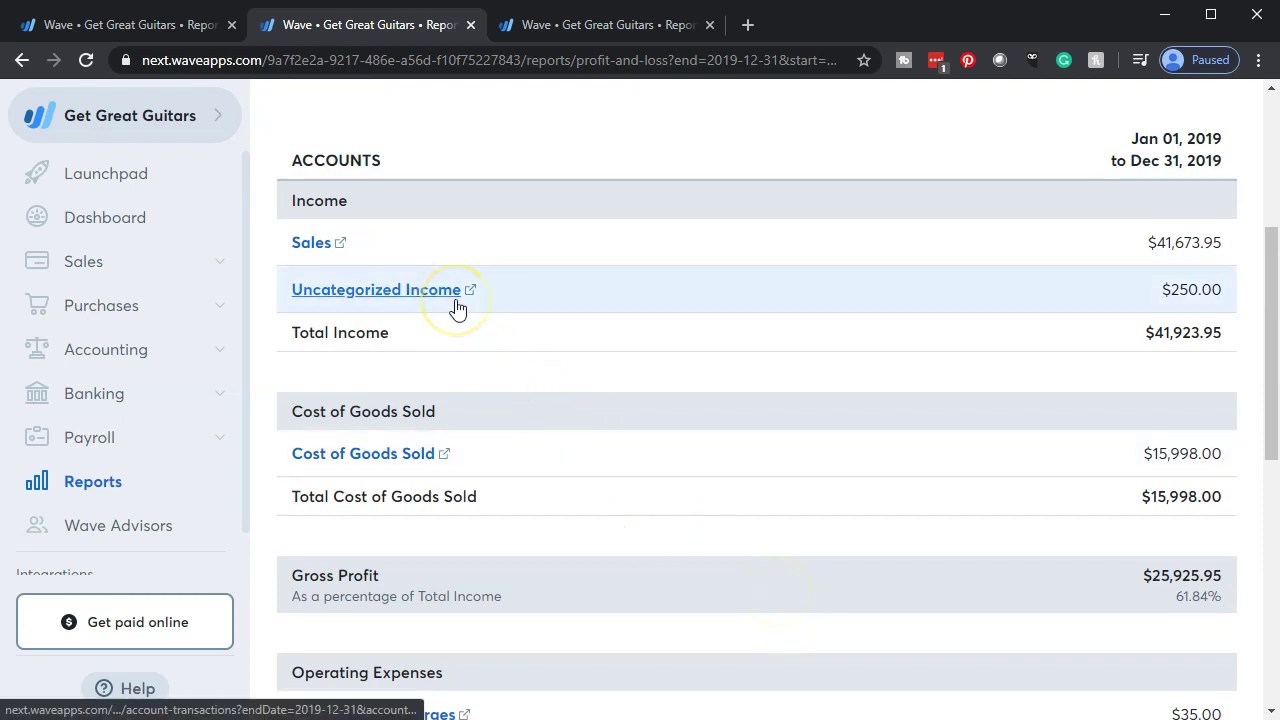
pyautogui.scroll(-3, 457, 307)
pyautogui.scroll(-3, 457, 307)
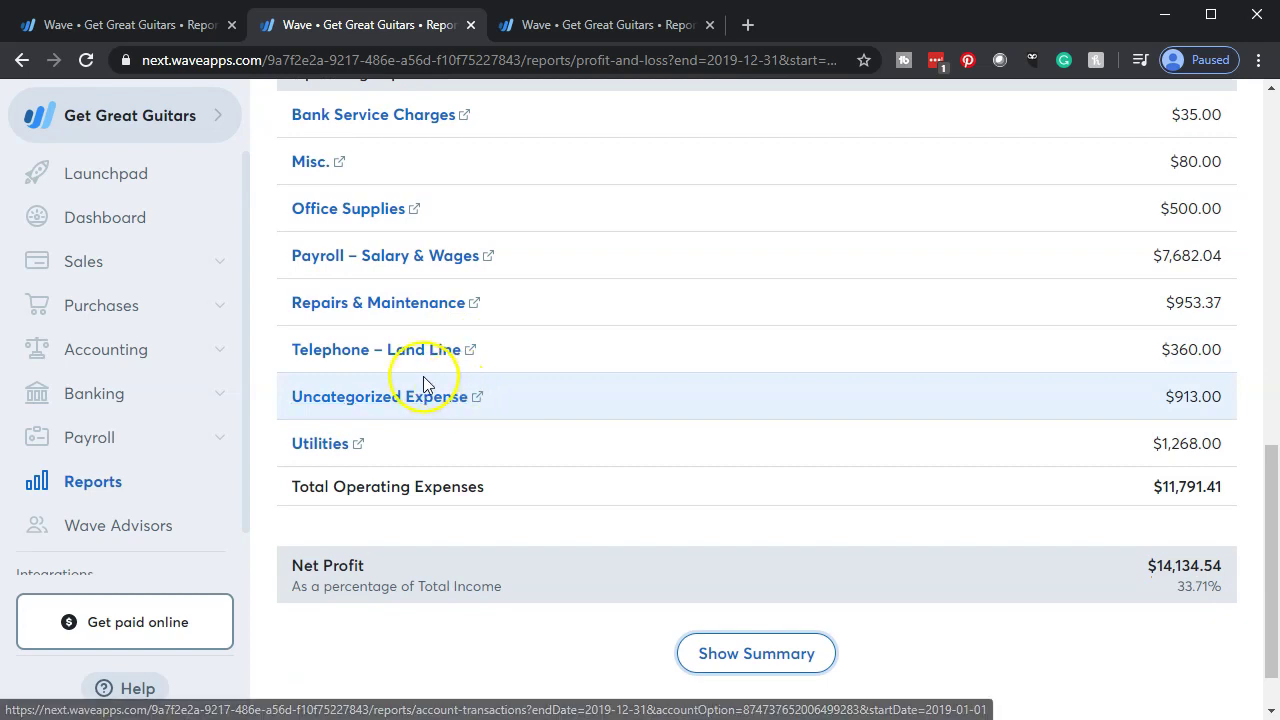
# Step: Open the accounting transactions in the original browser tab and show only the Credit Card Amex account
pyautogui.click(167, 28)
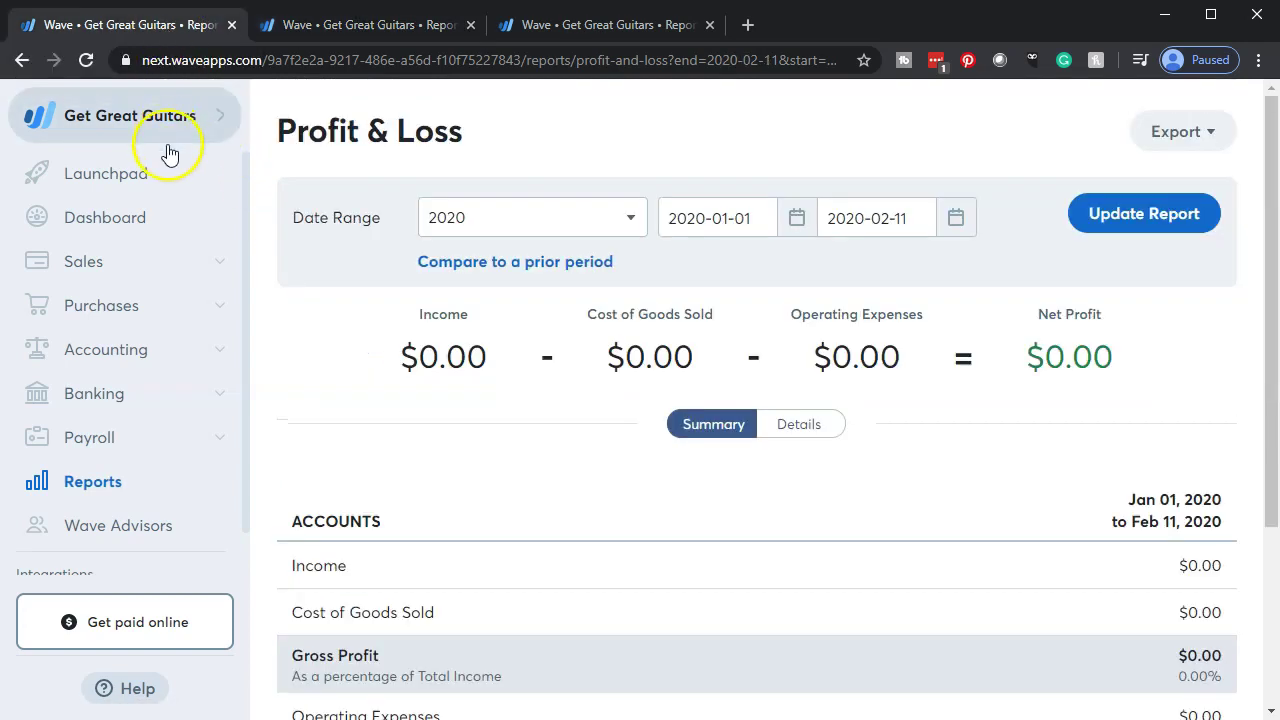
pyautogui.click(110, 352)
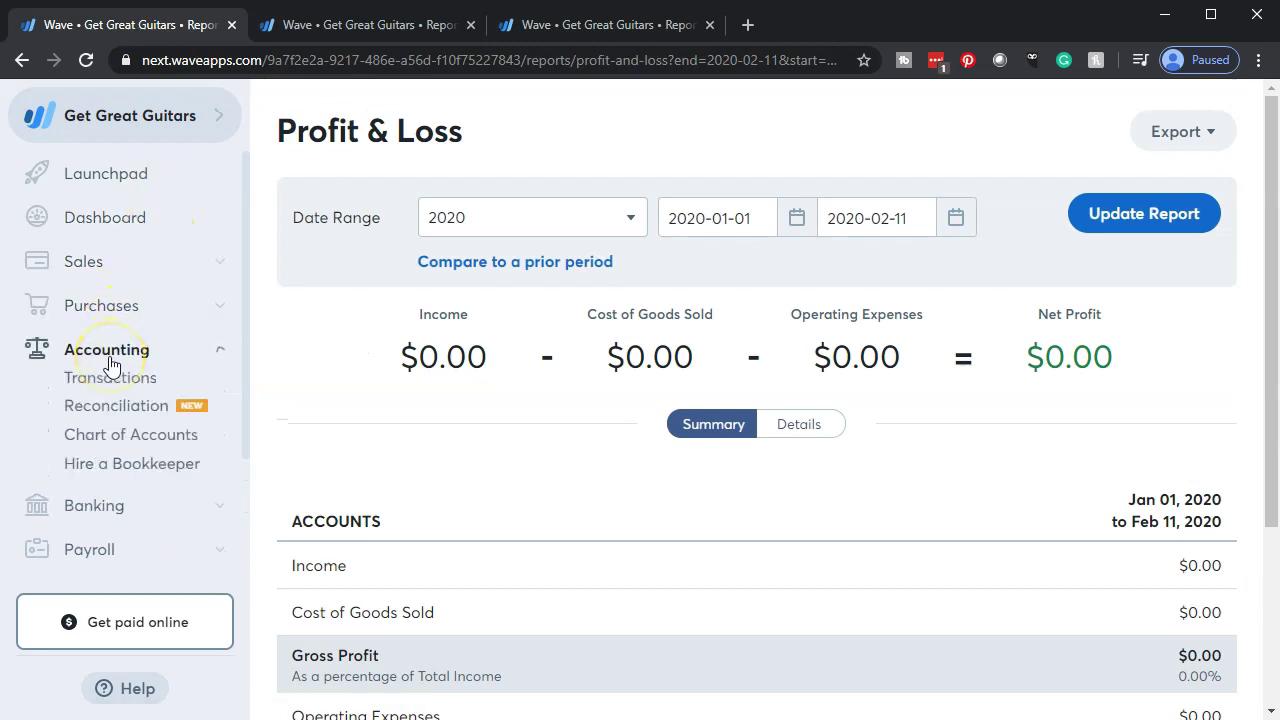
pyautogui.click(111, 392)
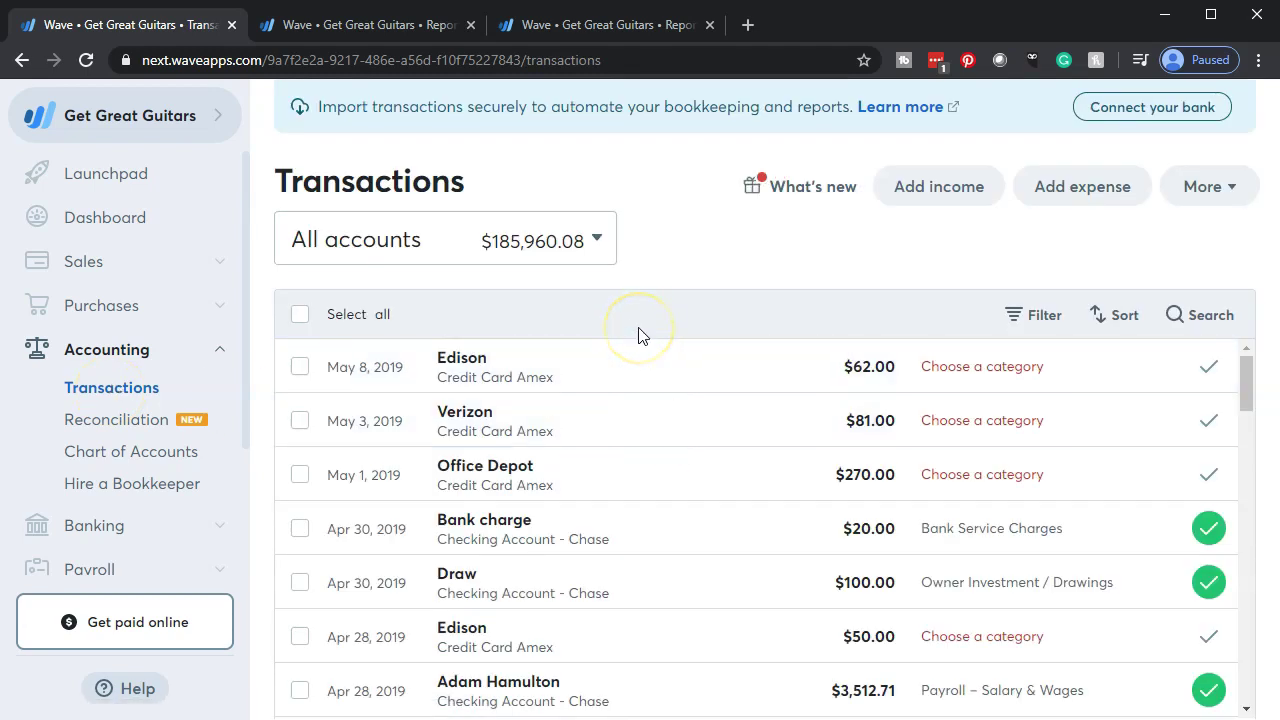
pyautogui.click(600, 241)
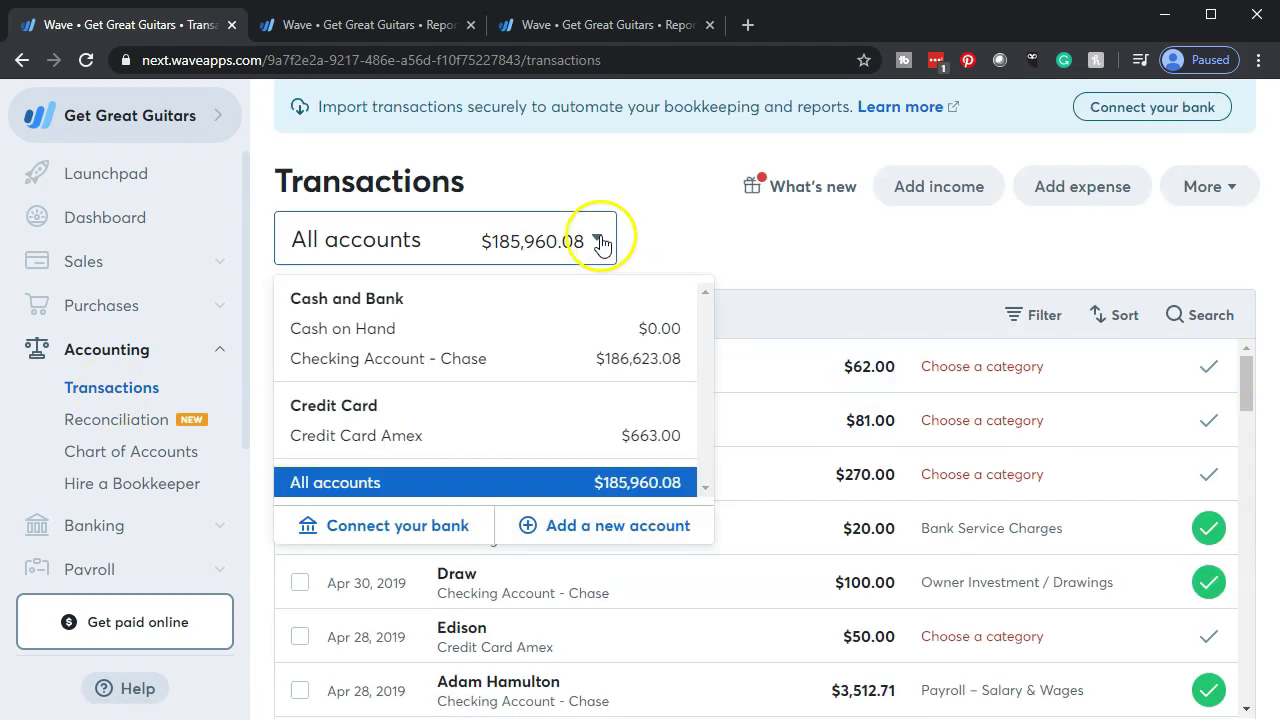
pyautogui.click(399, 445)
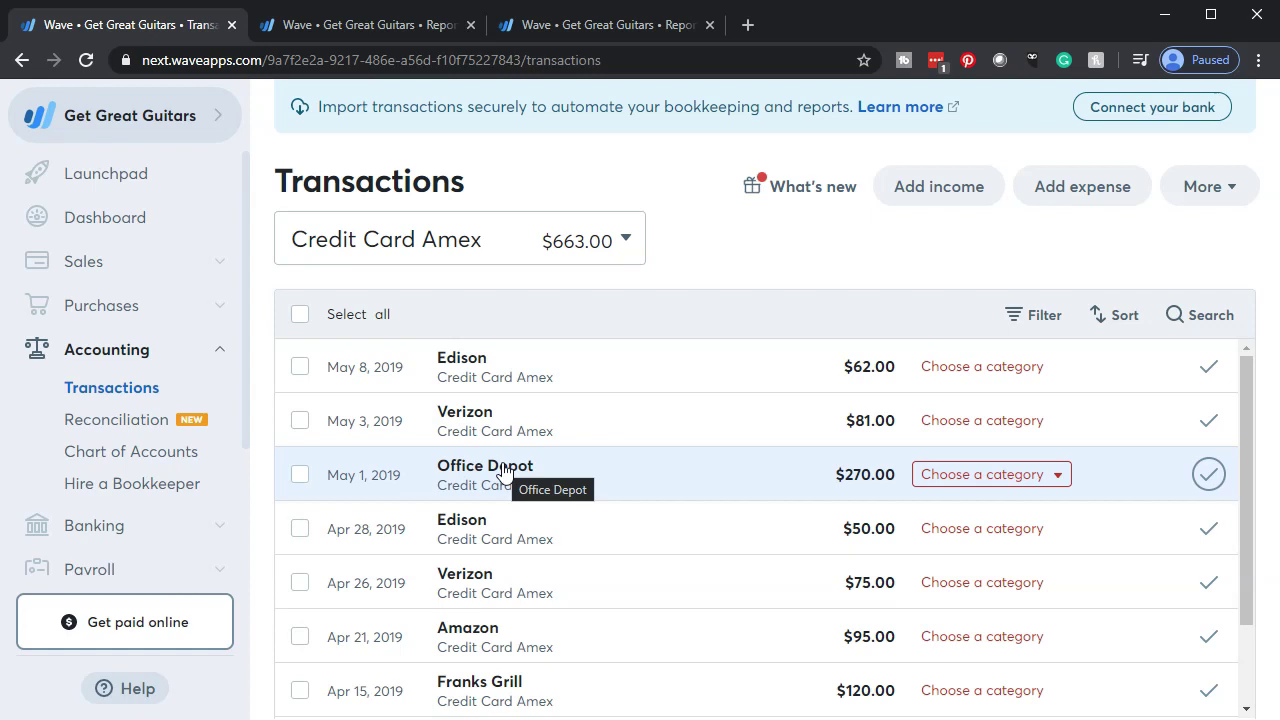
# Step: Open the May 8, 2019 Edison transaction and set its category to Utilities
pyautogui.click(592, 383)
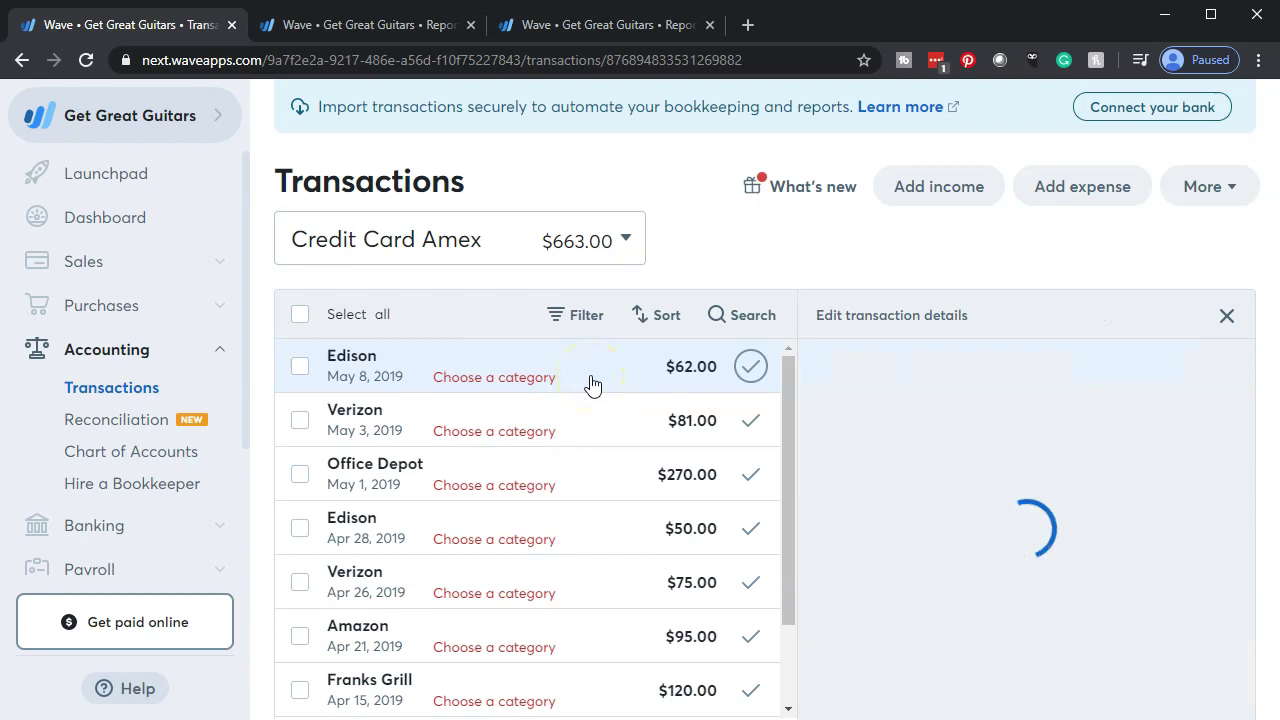
pyautogui.scroll(-1, 1054, 478)
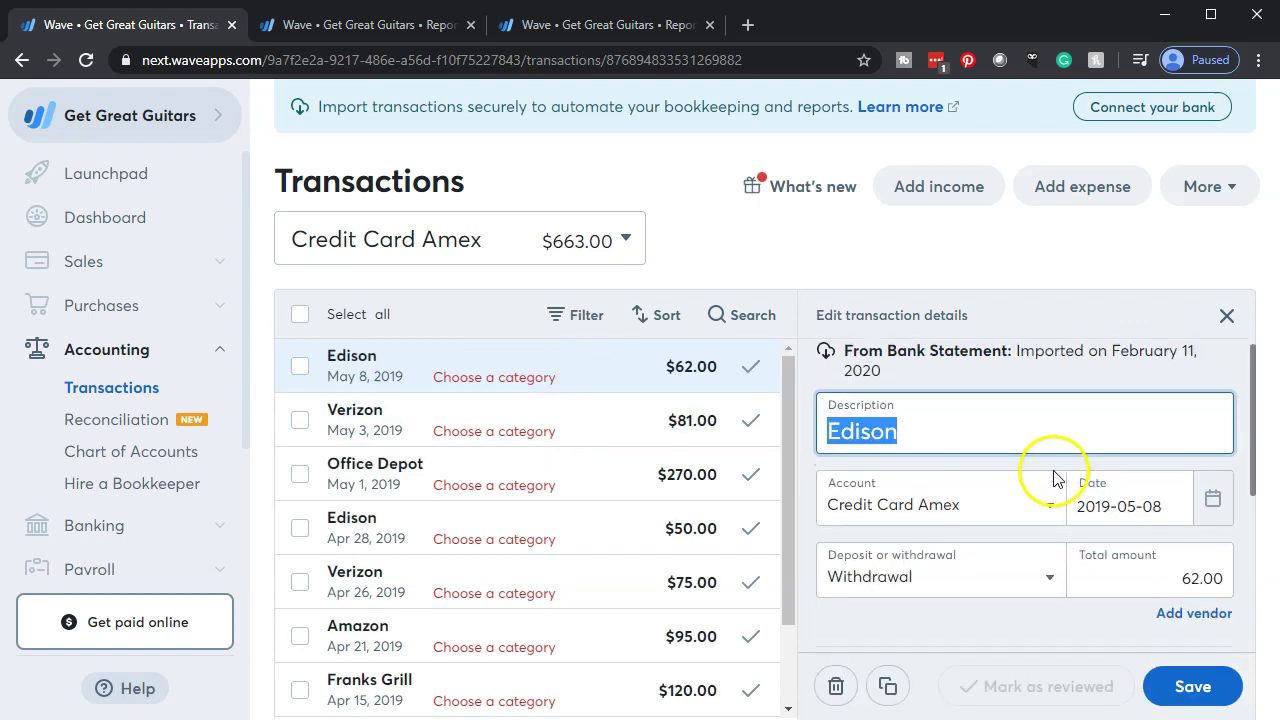
pyautogui.scroll(-1, 1054, 478)
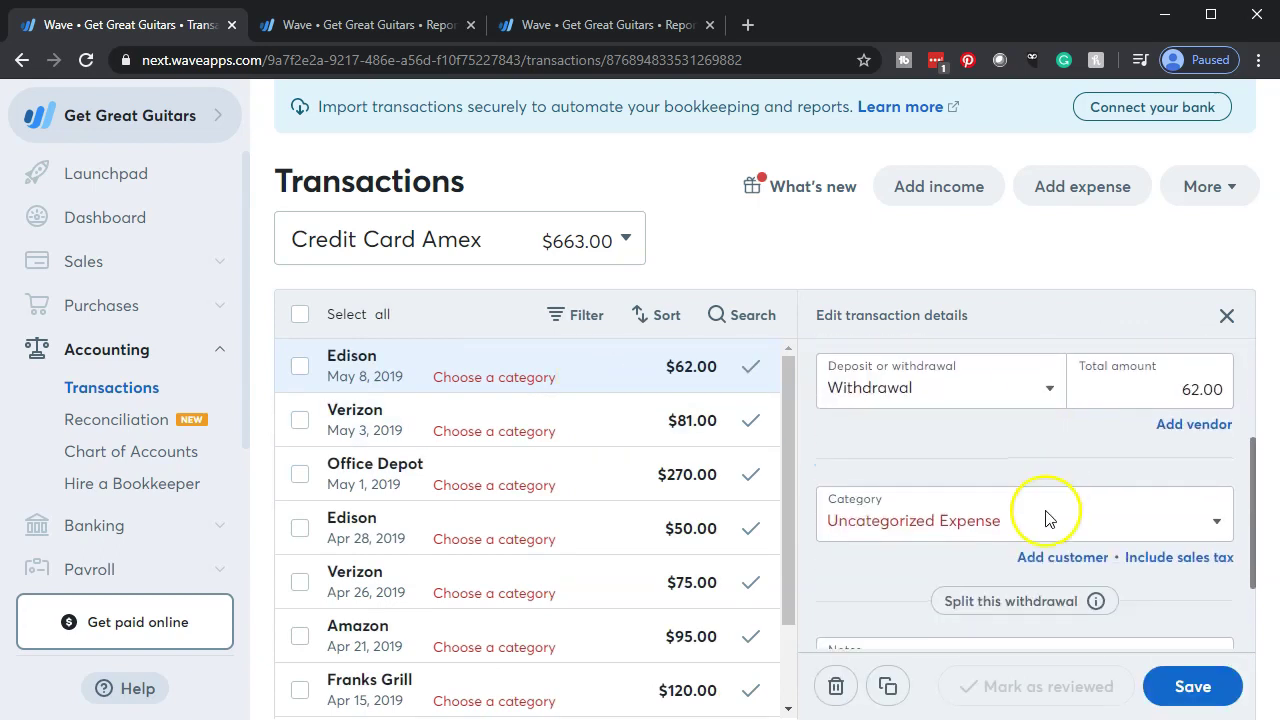
pyautogui.click(1034, 540)
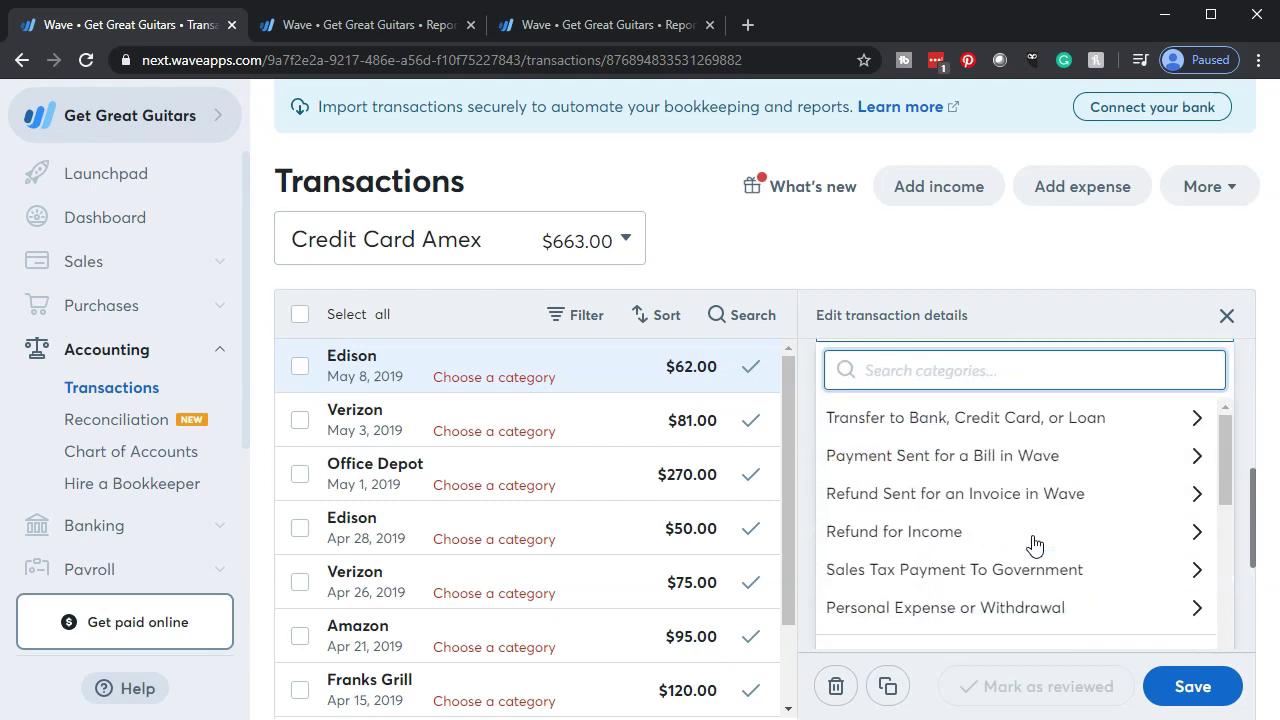
pyautogui.write('ut')
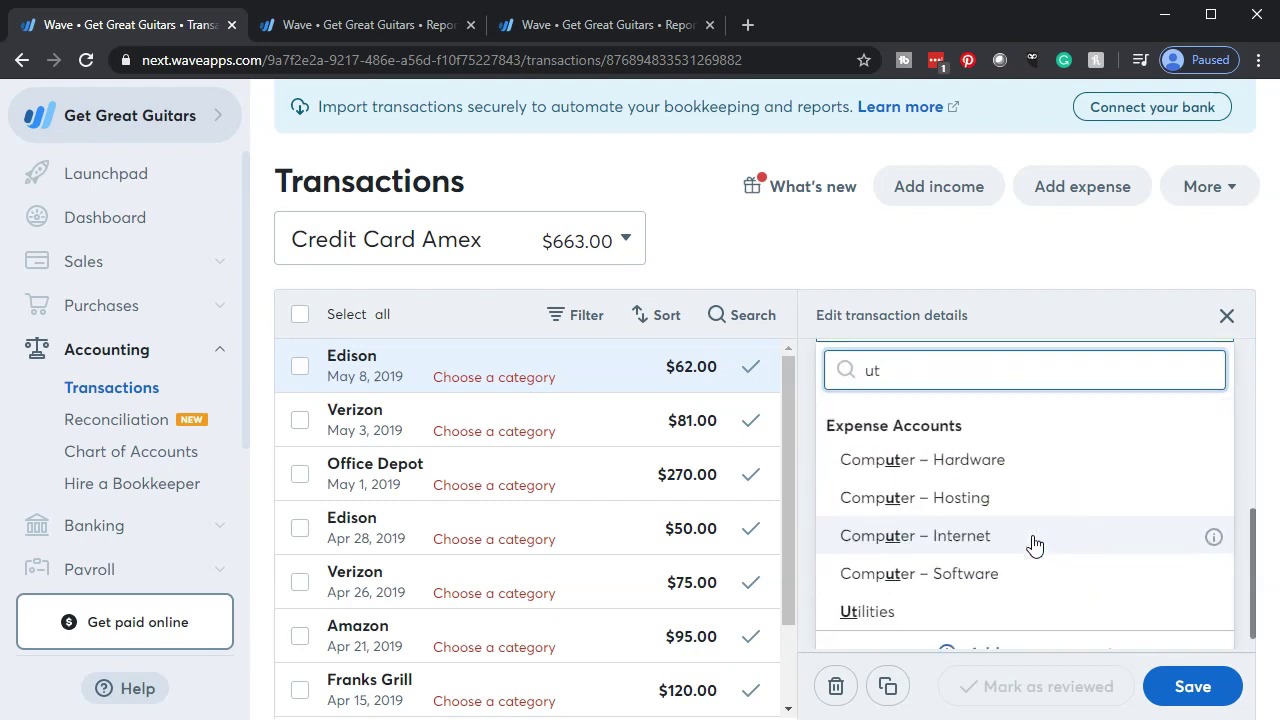
pyautogui.click(886, 610)
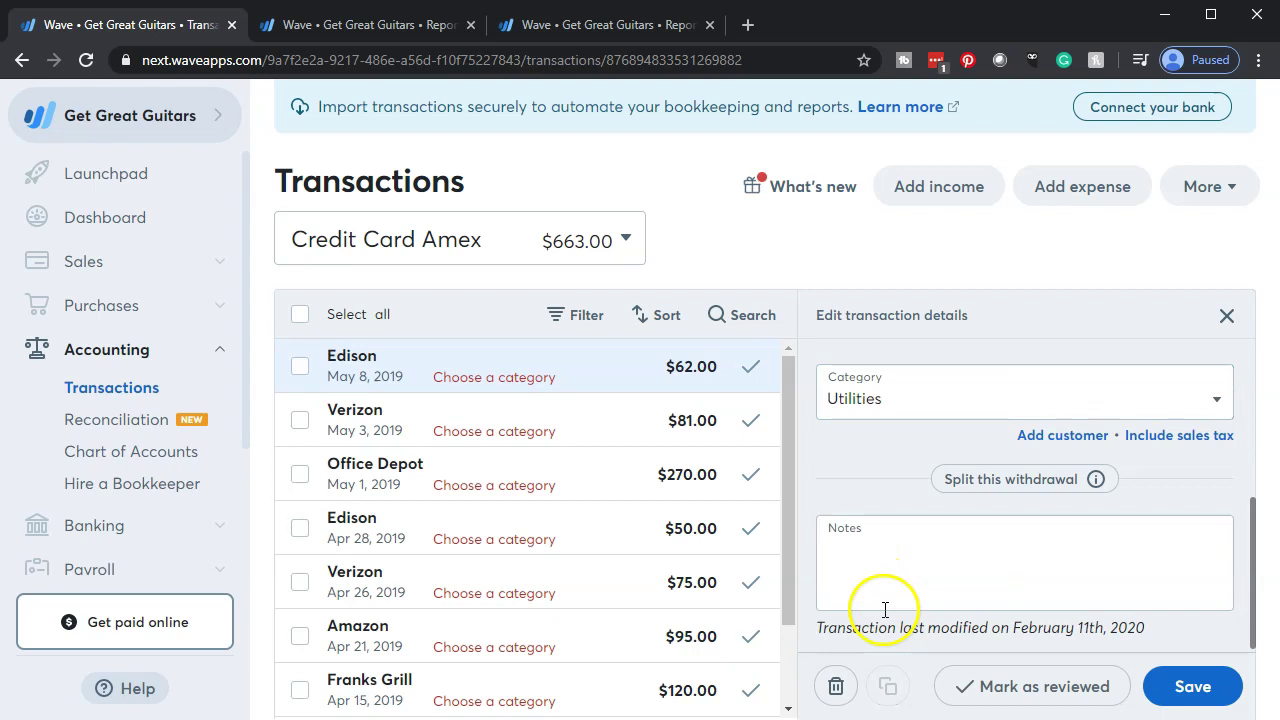
# Step: Add a vendor to the May 8 transaction and choose Edison
pyautogui.scroll(1, 903, 581)
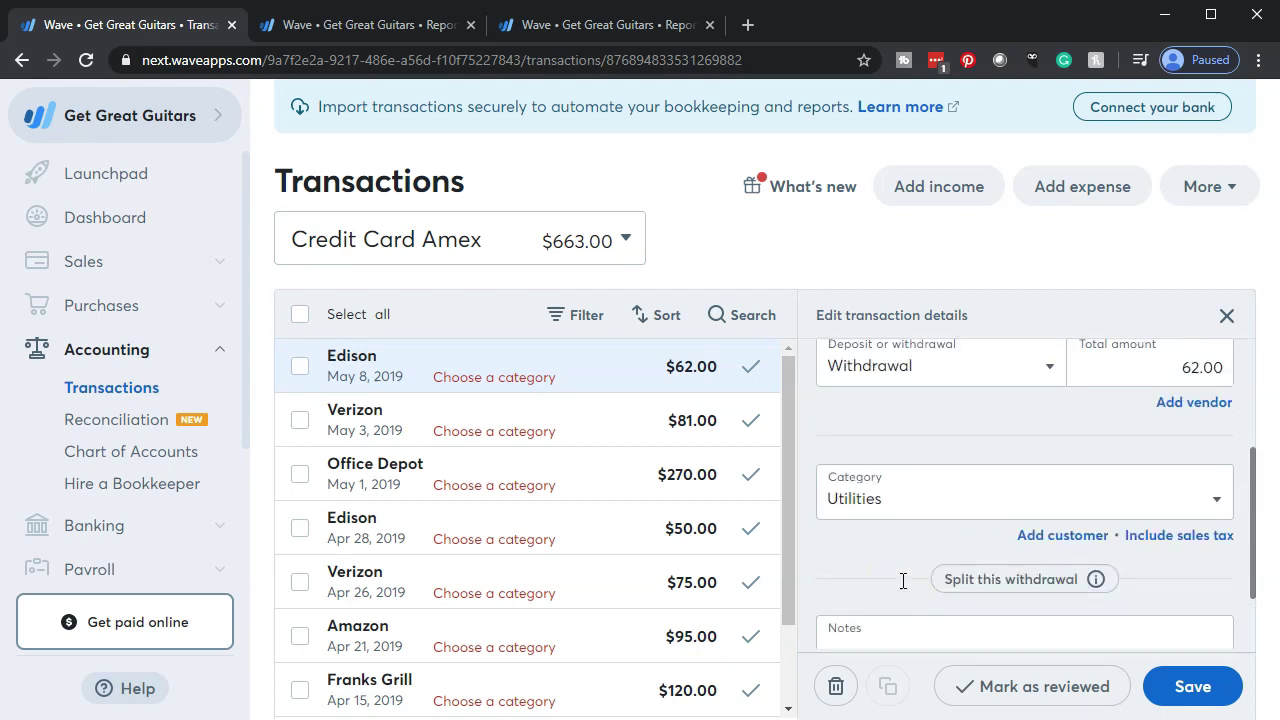
pyautogui.click(1193, 402)
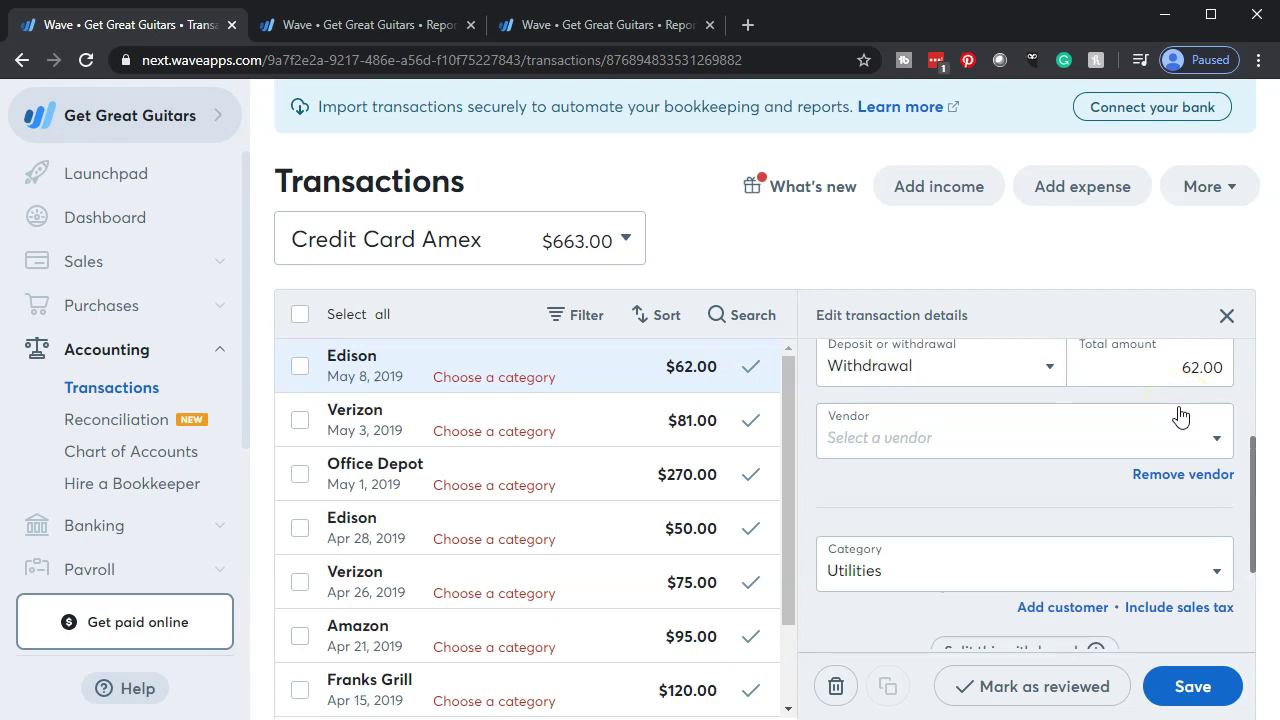
pyautogui.click(1218, 440)
pyautogui.scroll(-1, 1059, 530)
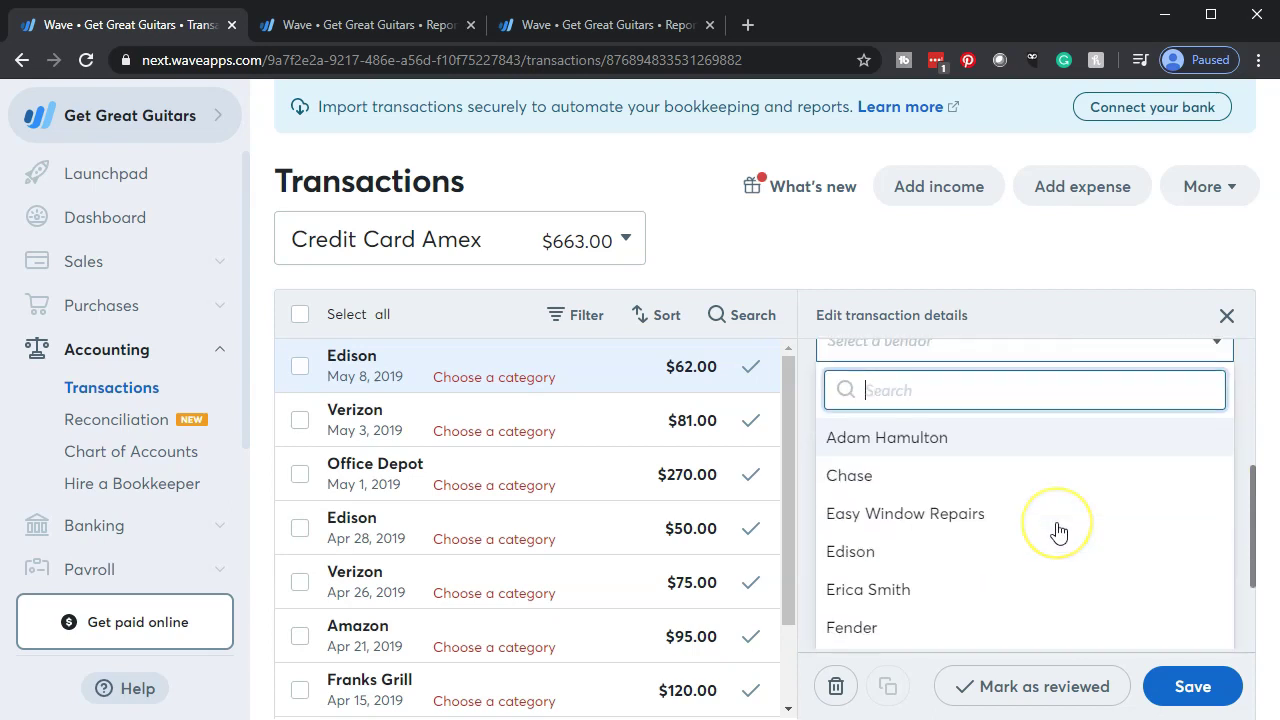
pyautogui.scroll(-3, 1059, 530)
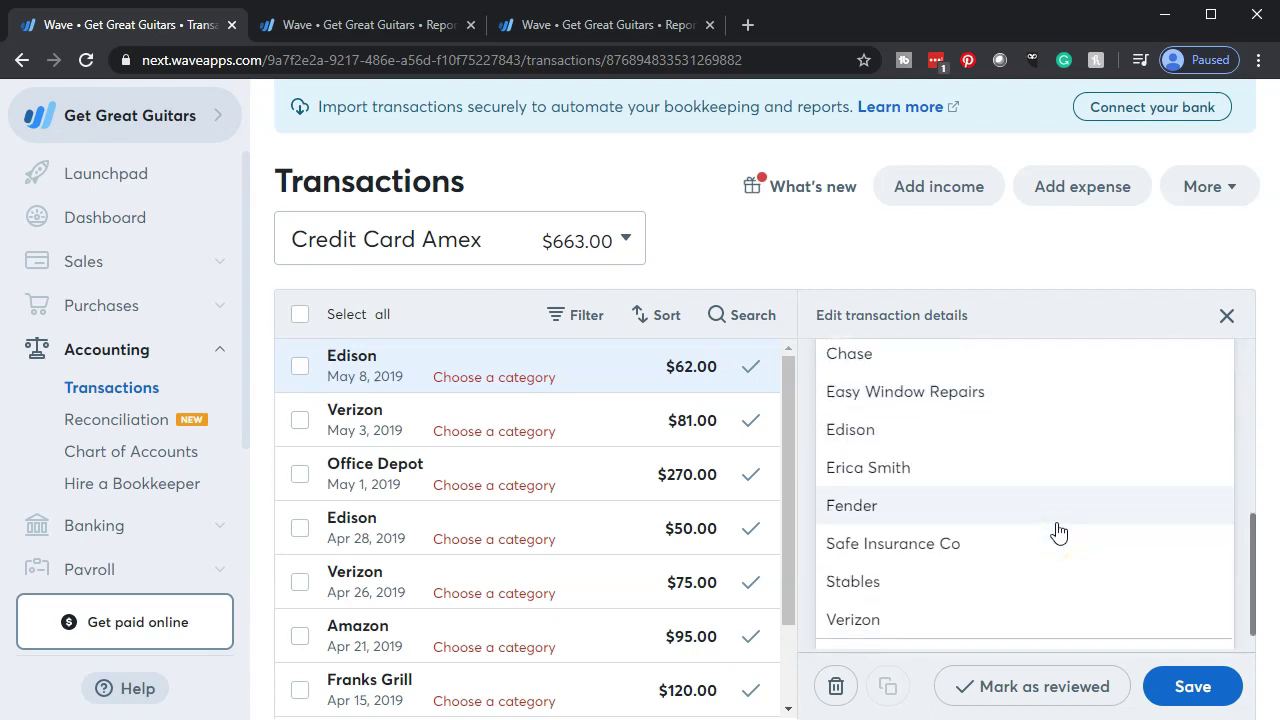
pyautogui.click(836, 404)
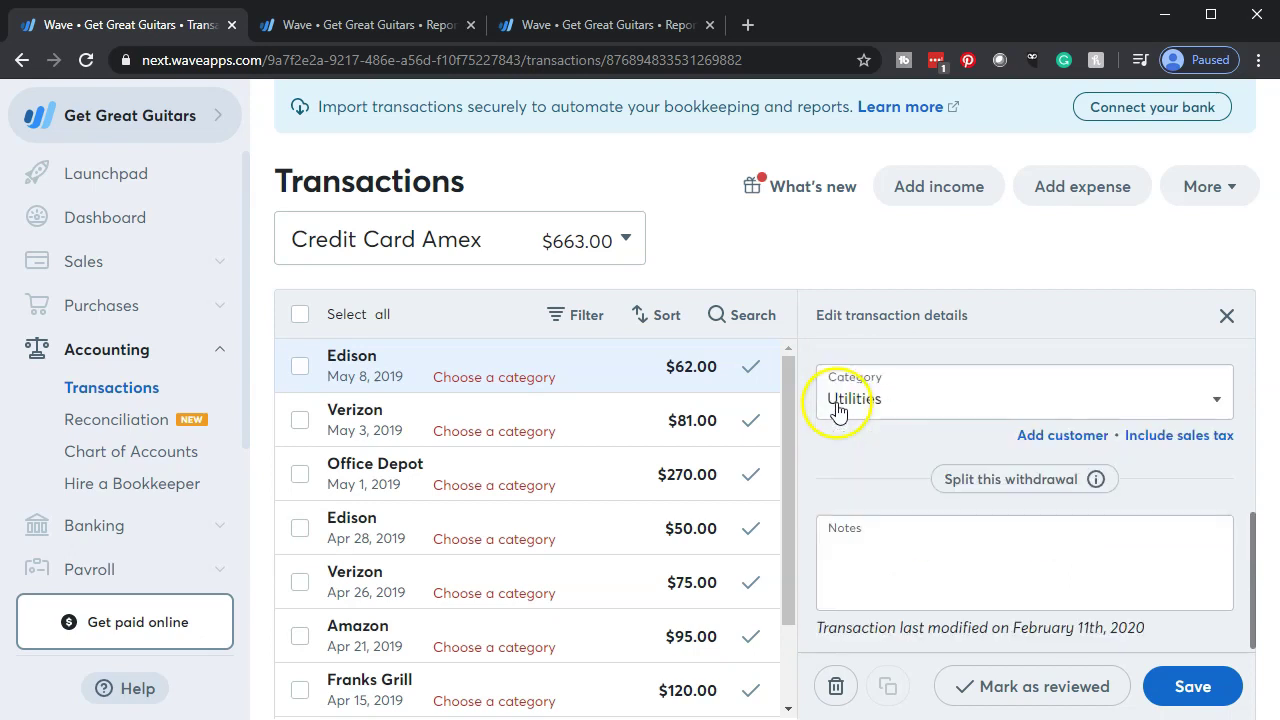
# Step: Save the May 8 Edison transaction, apply Utilities to the matching Apr 28 Edison transaction, and mark both as reviewed
pyautogui.click(1190, 697)
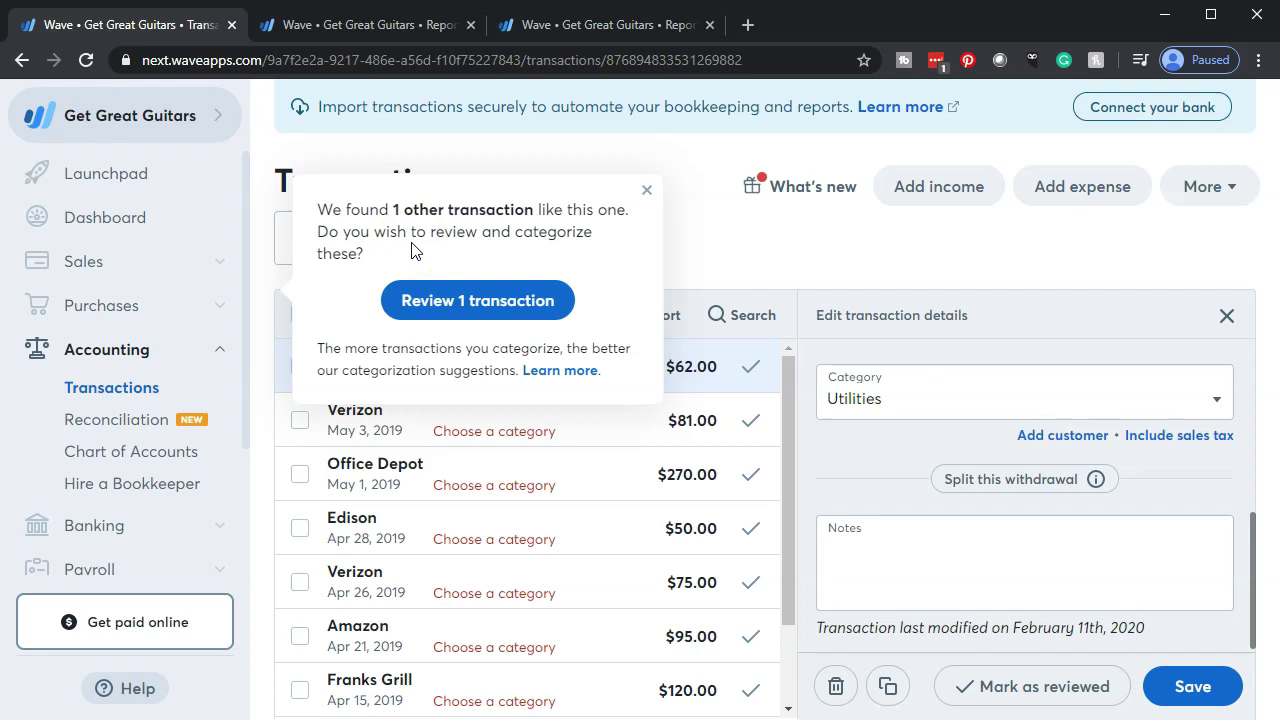
pyautogui.click(435, 302)
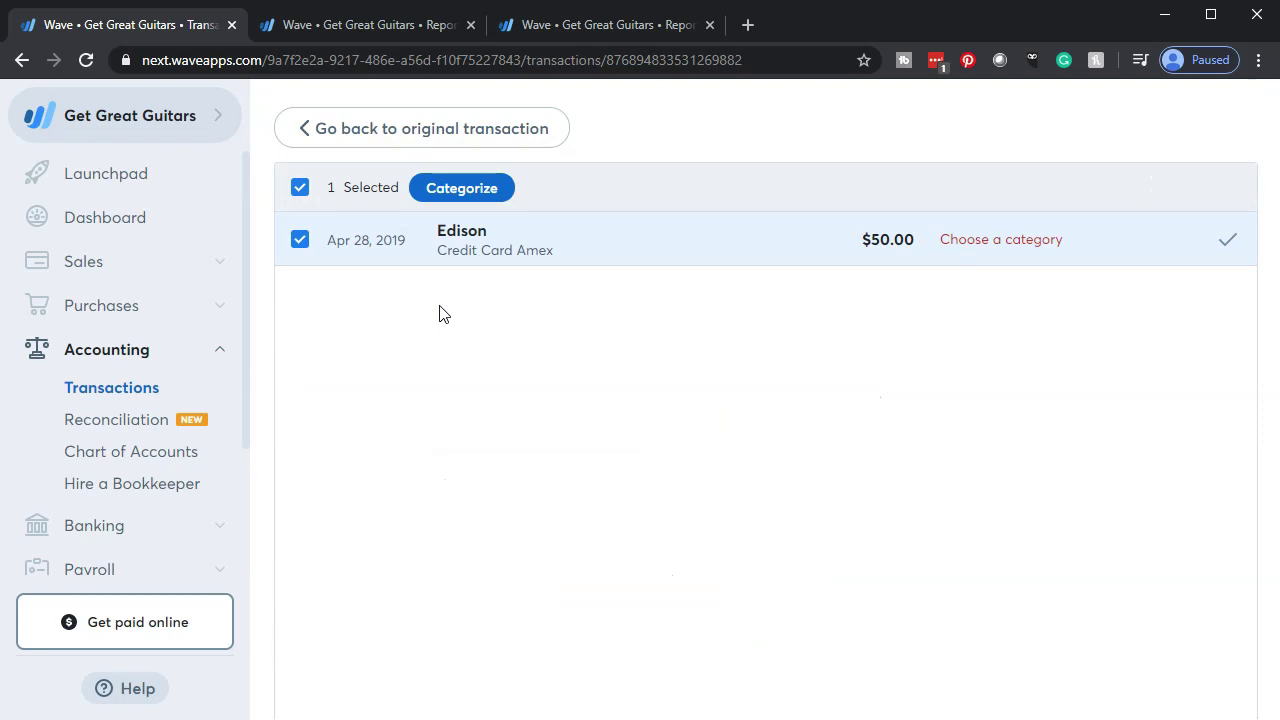
pyautogui.click(442, 190)
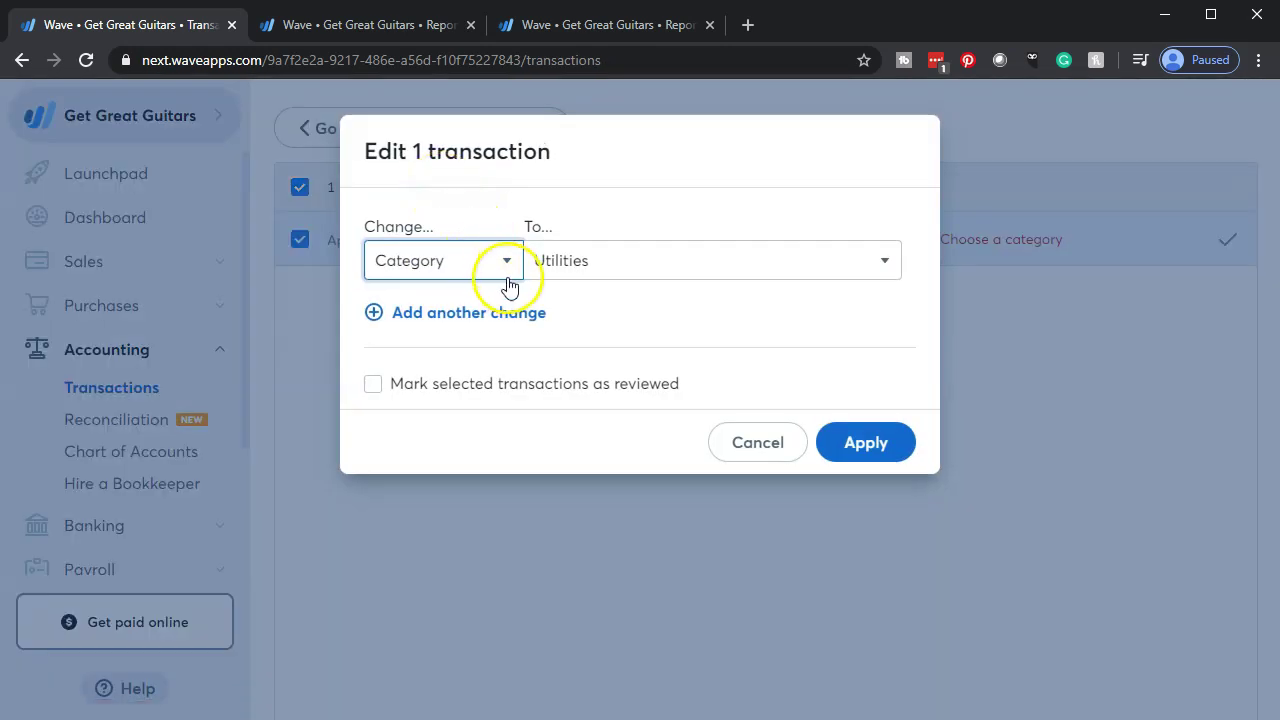
pyautogui.click(374, 385)
pyautogui.click(866, 444)
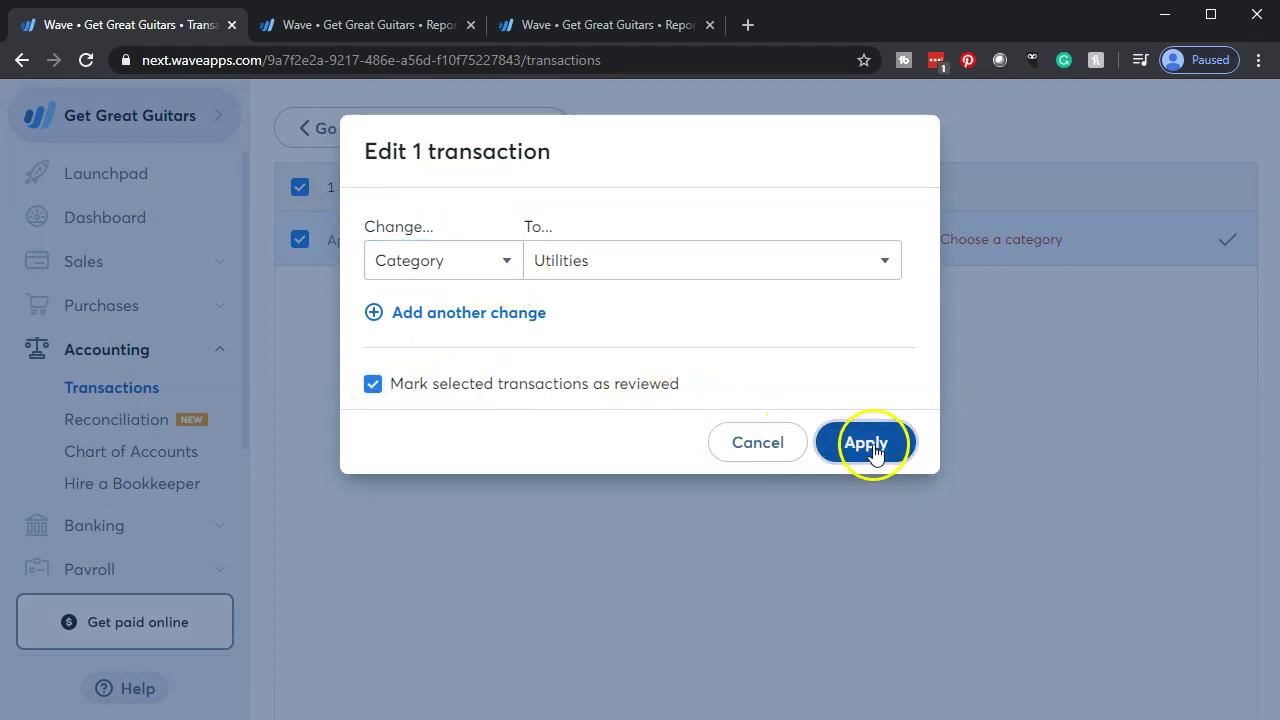
pyautogui.click(866, 452)
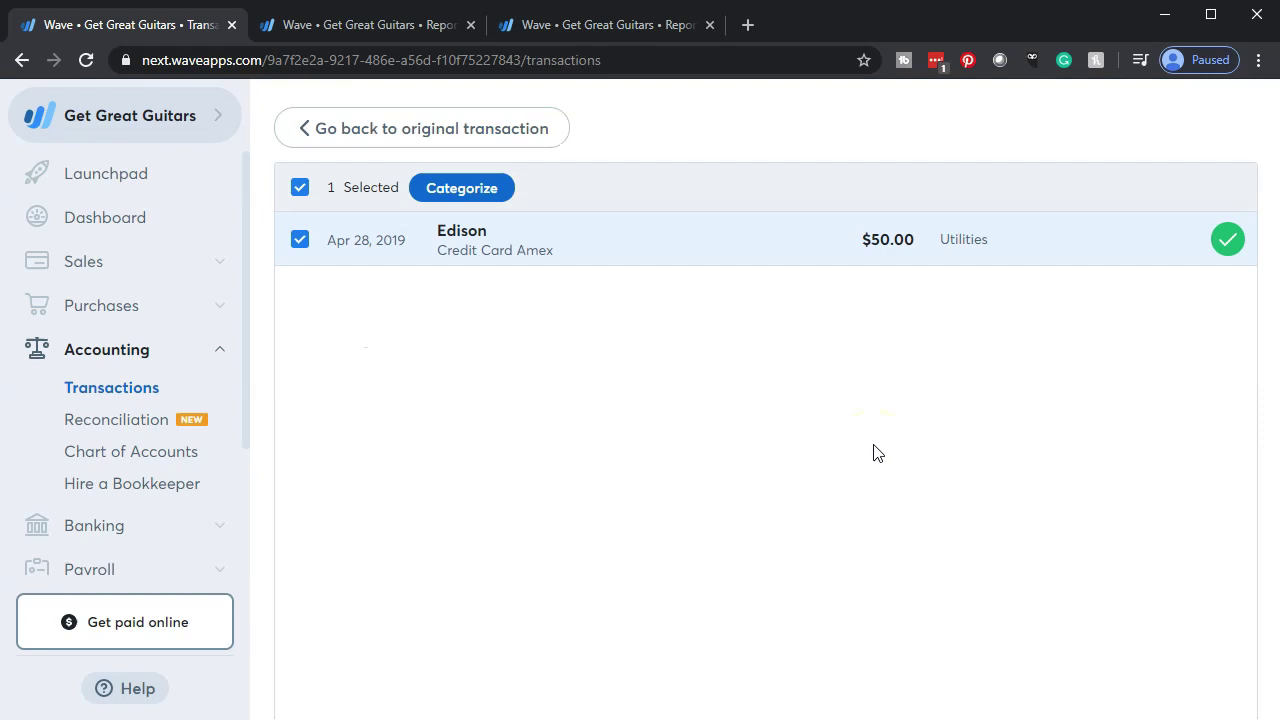
pyautogui.click(394, 127)
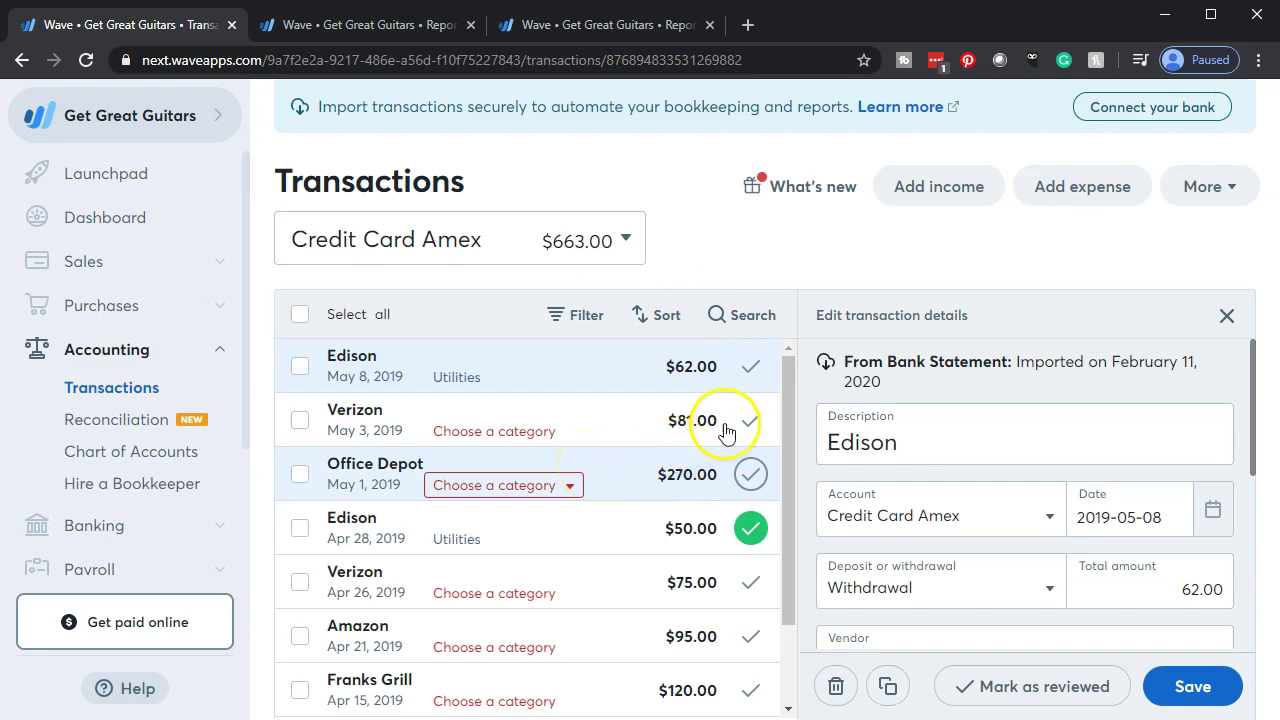
pyautogui.click(751, 370)
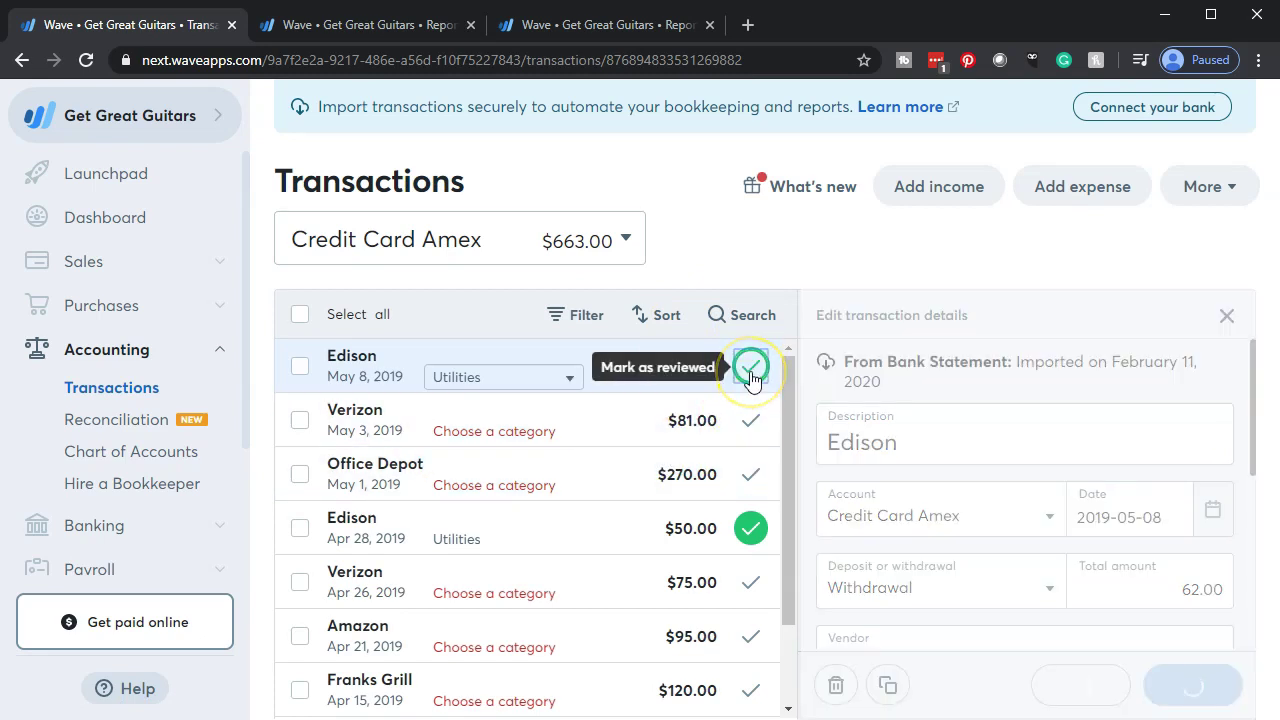
# Step: Open the May 3, 2019 Verizon transaction and set its category to Telephone – Land Line
pyautogui.click(643, 423)
pyautogui.doubleClick(951, 460)
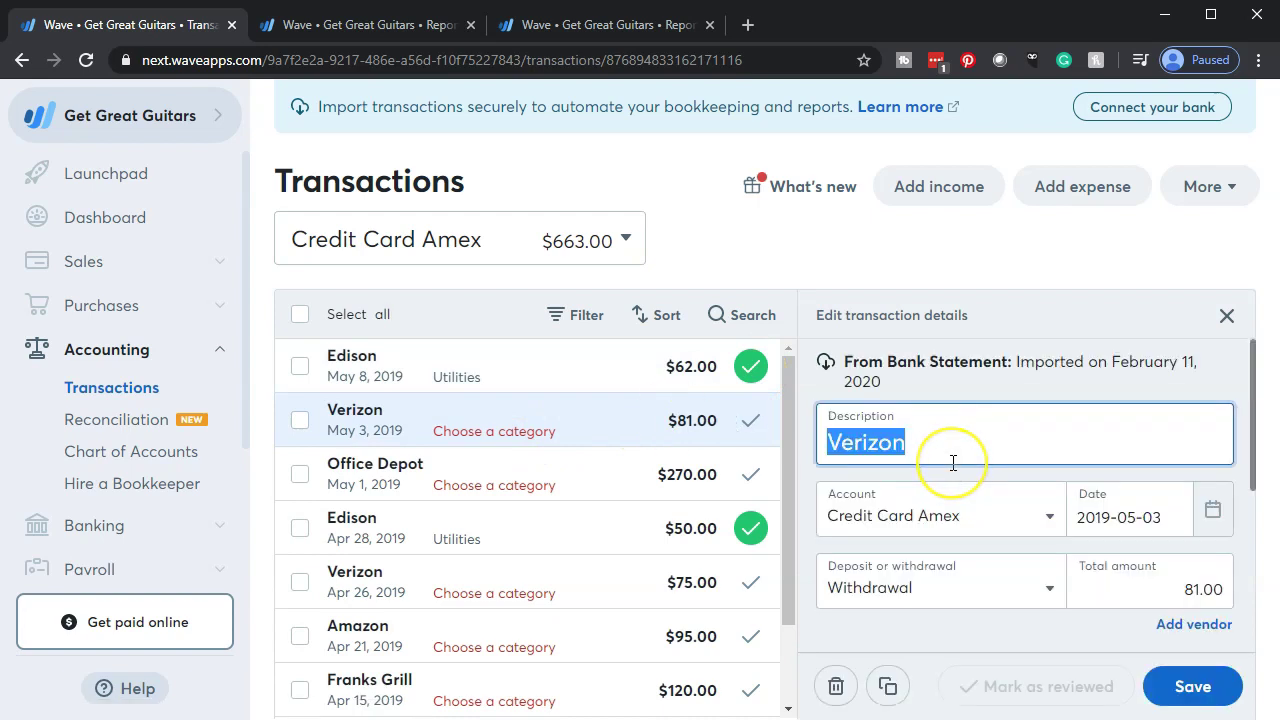
pyautogui.scroll(-2, 953, 462)
pyautogui.click(1018, 530)
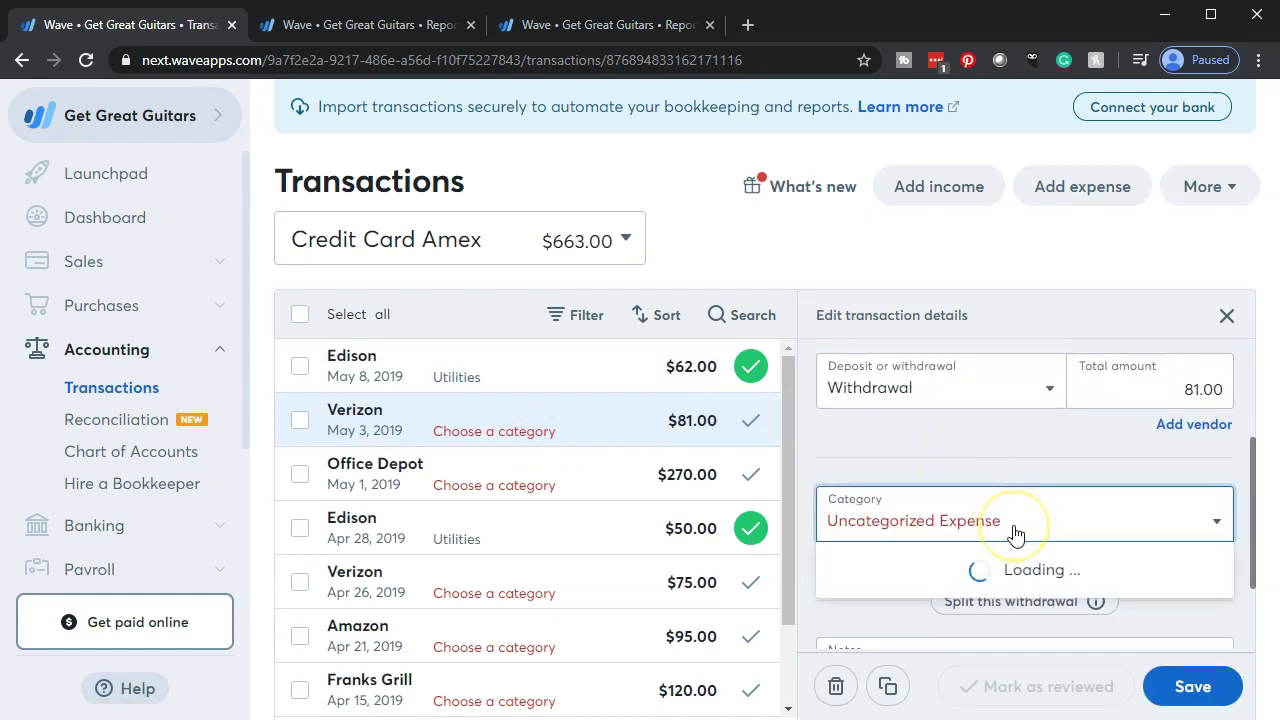
pyautogui.write('tel')
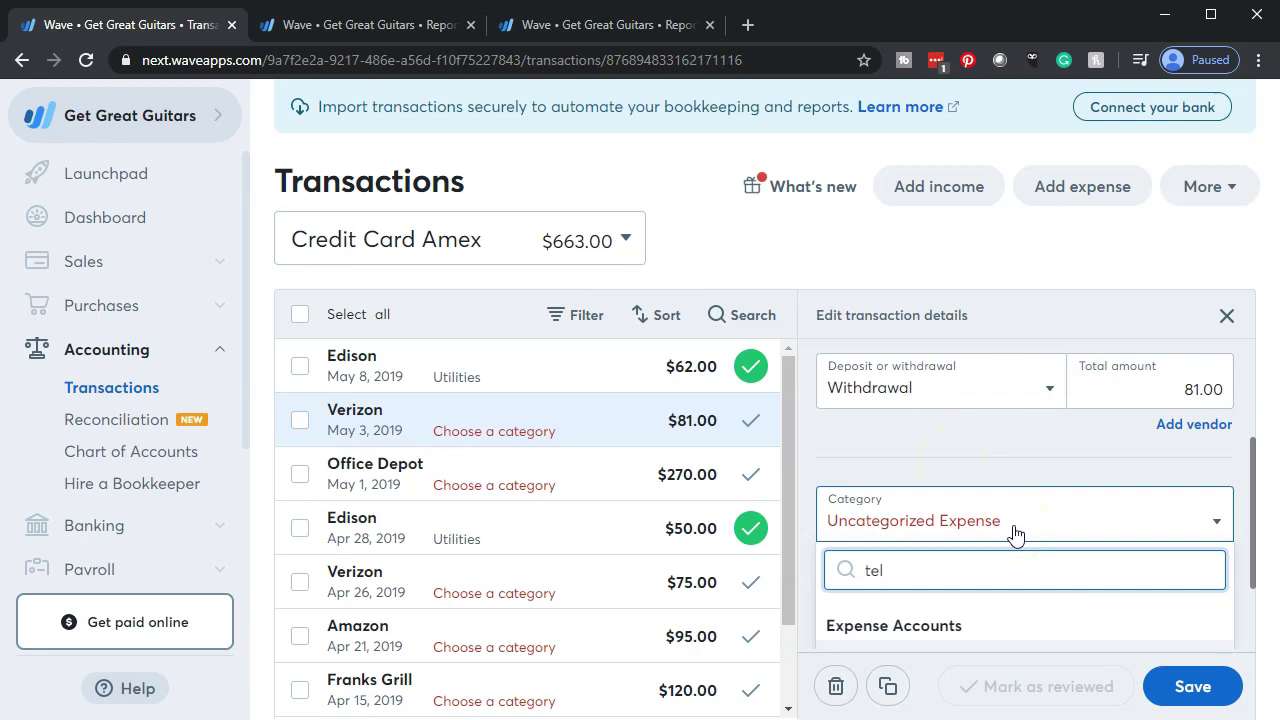
pyautogui.click(1005, 563)
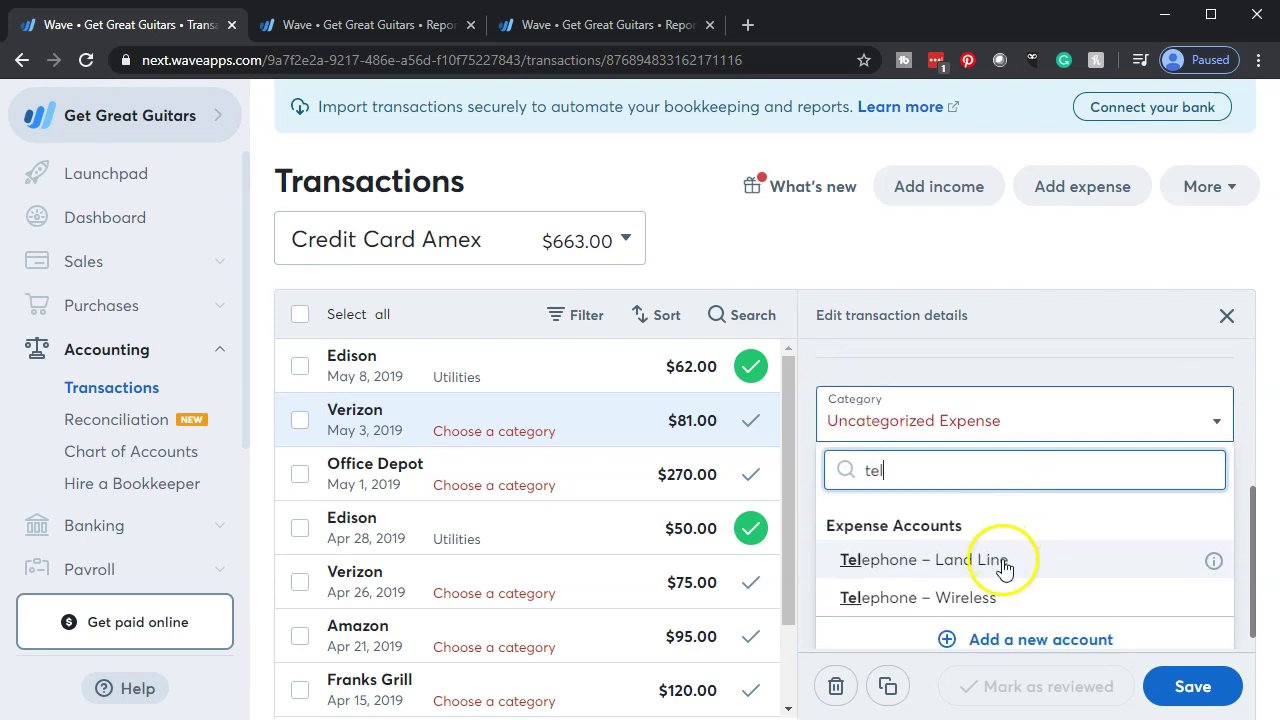
pyautogui.click(1005, 563)
# Step: Add Verizon as the vendor of the May 3 transaction, save it and mark it as reviewed
pyautogui.scroll(1, 1006, 570)
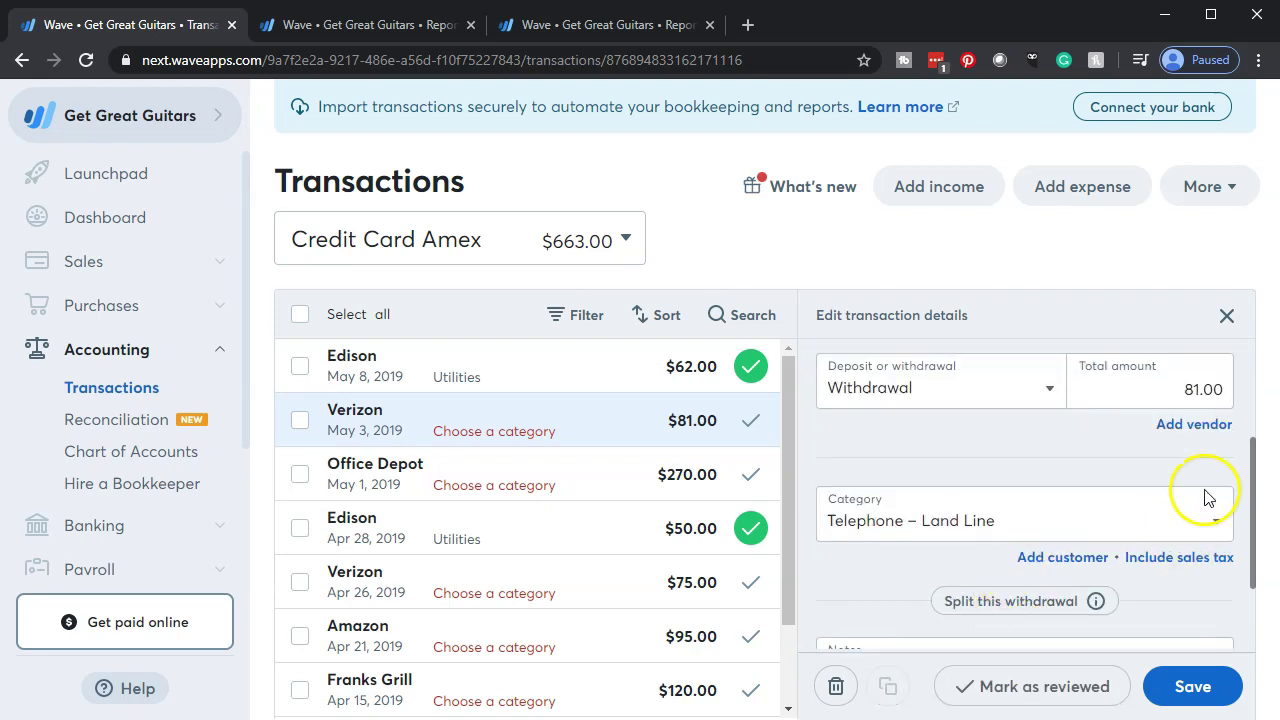
pyautogui.click(1196, 426)
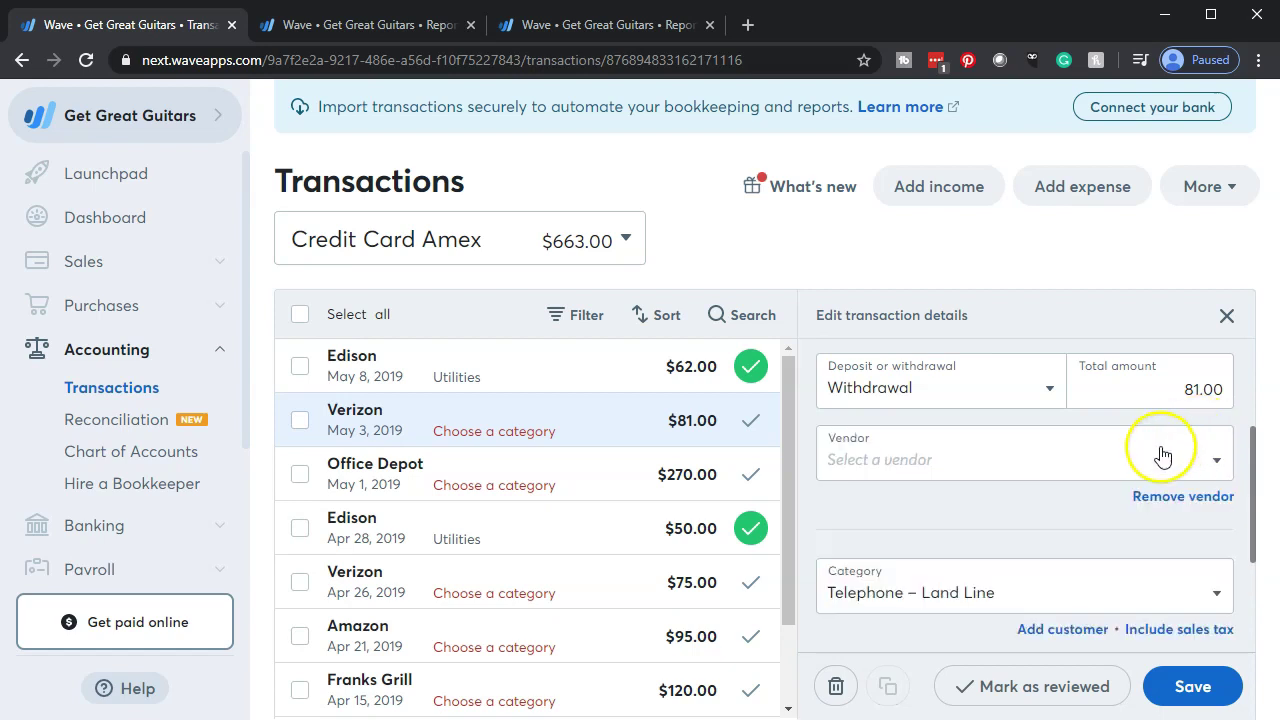
pyautogui.click(1222, 458)
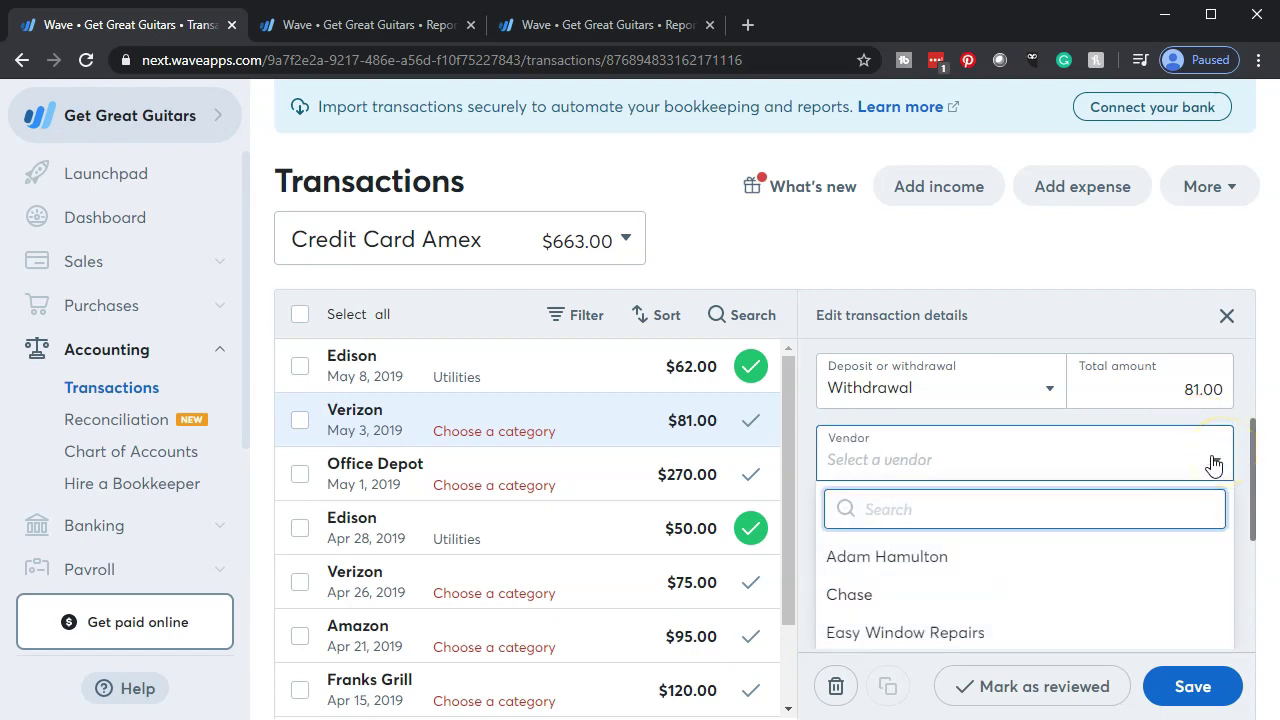
pyautogui.scroll(-2, 1094, 583)
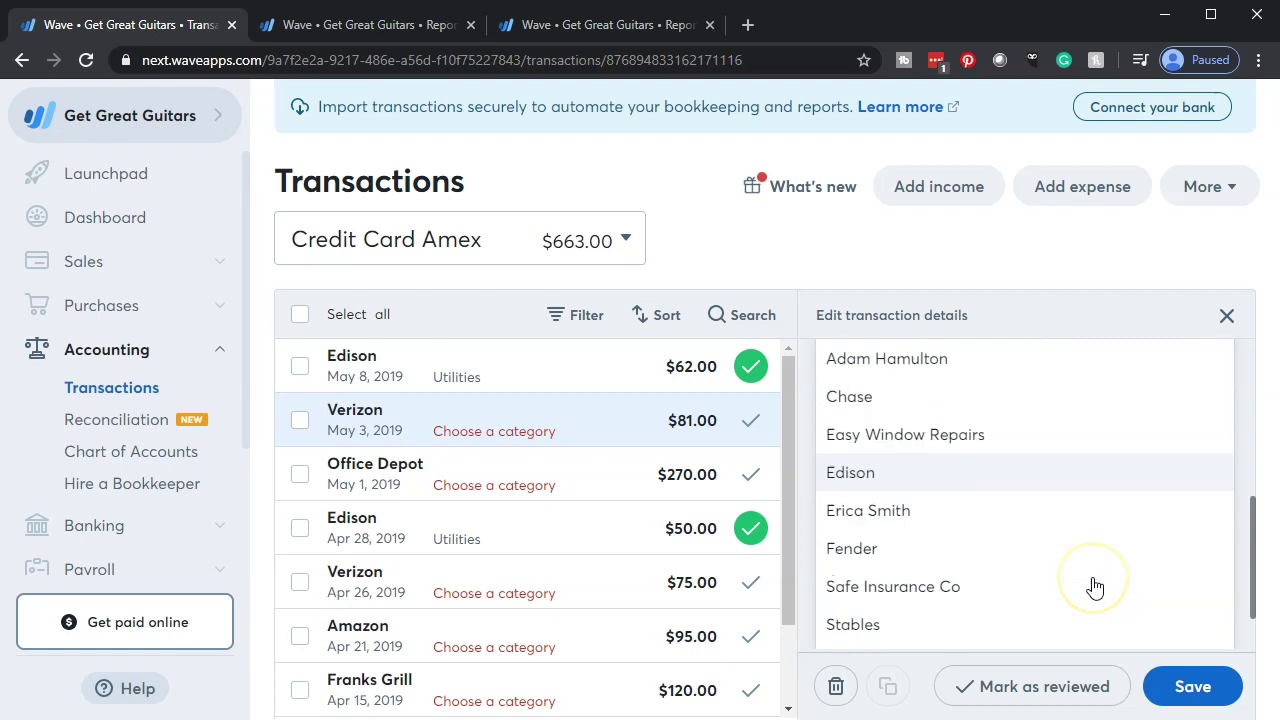
pyautogui.scroll(-1, 1094, 587)
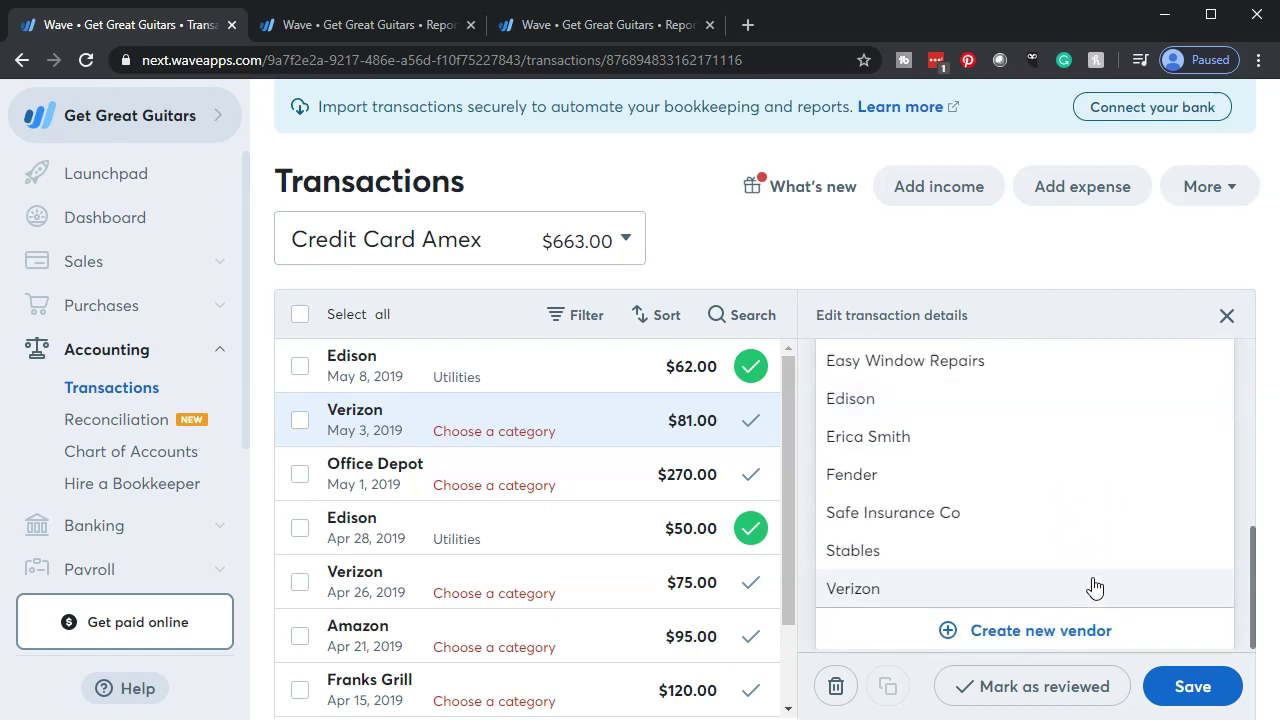
pyautogui.click(1094, 587)
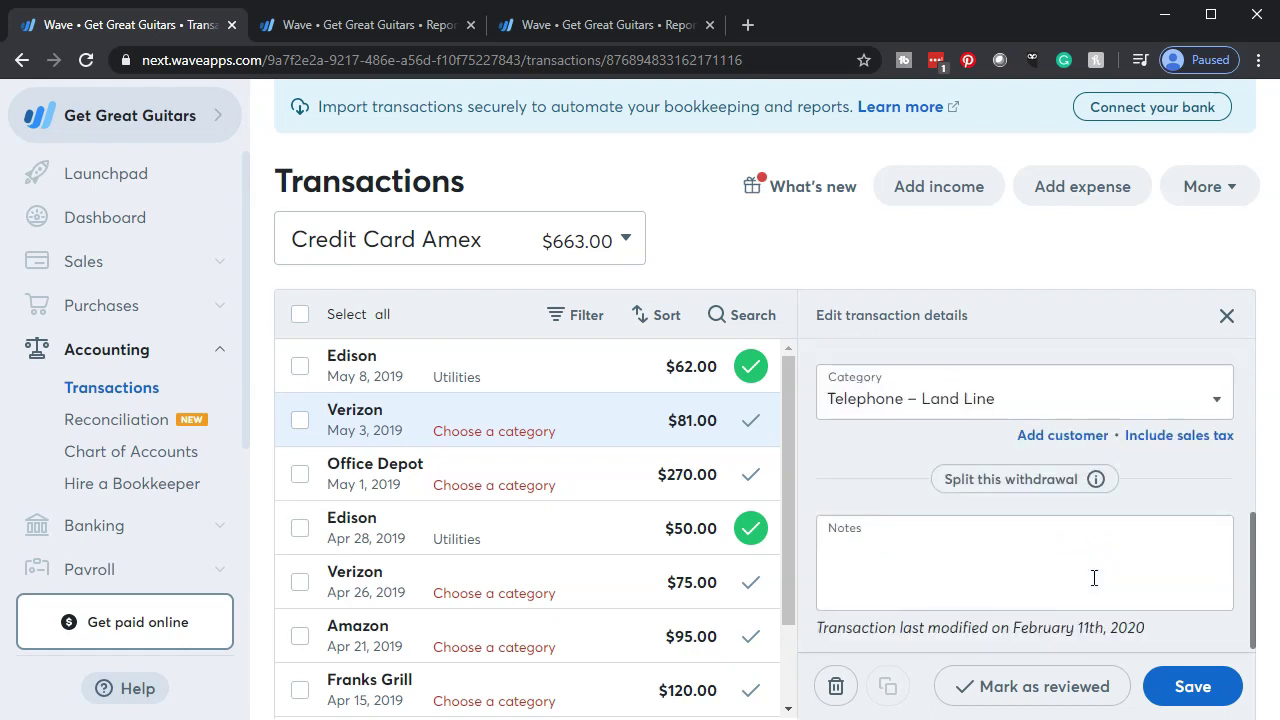
pyautogui.click(1192, 686)
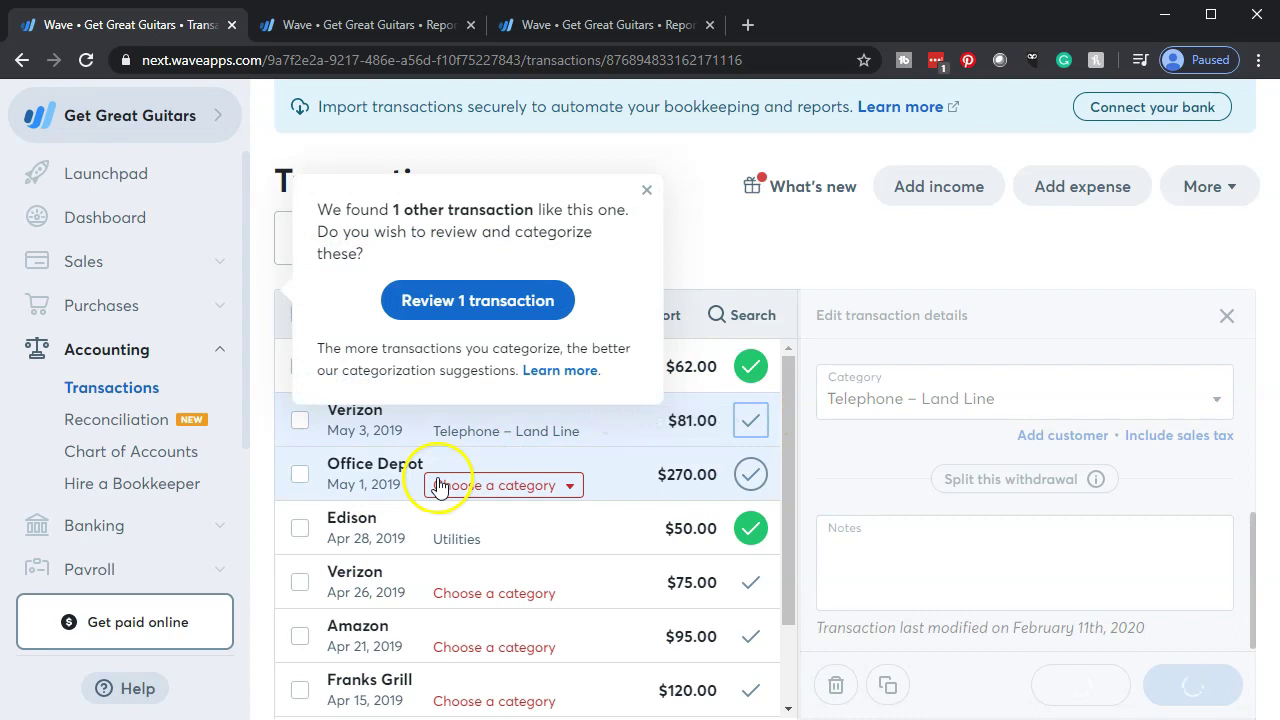
# Step: Categorize the matching Apr 26 Verizon transaction as Telephone – Land Line, mark it as reviewed, and return to the May 1 Office Depot transaction
pyautogui.click(385, 484)
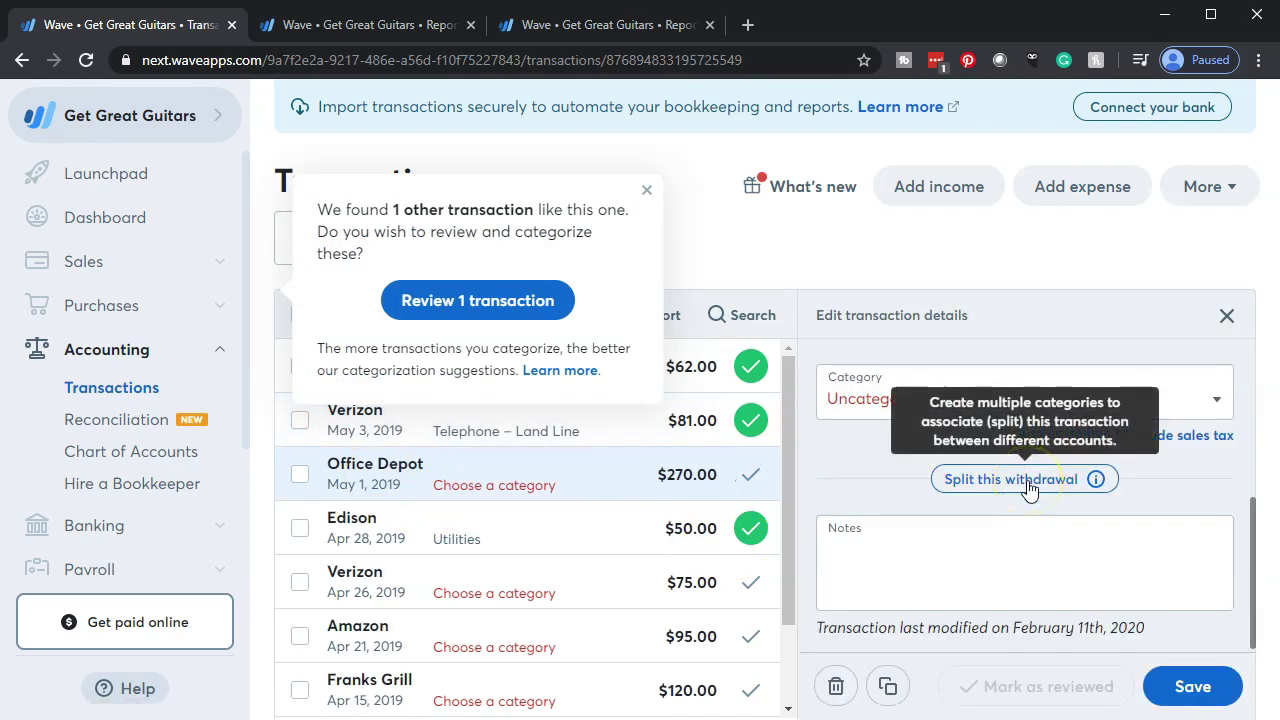
pyautogui.click(492, 302)
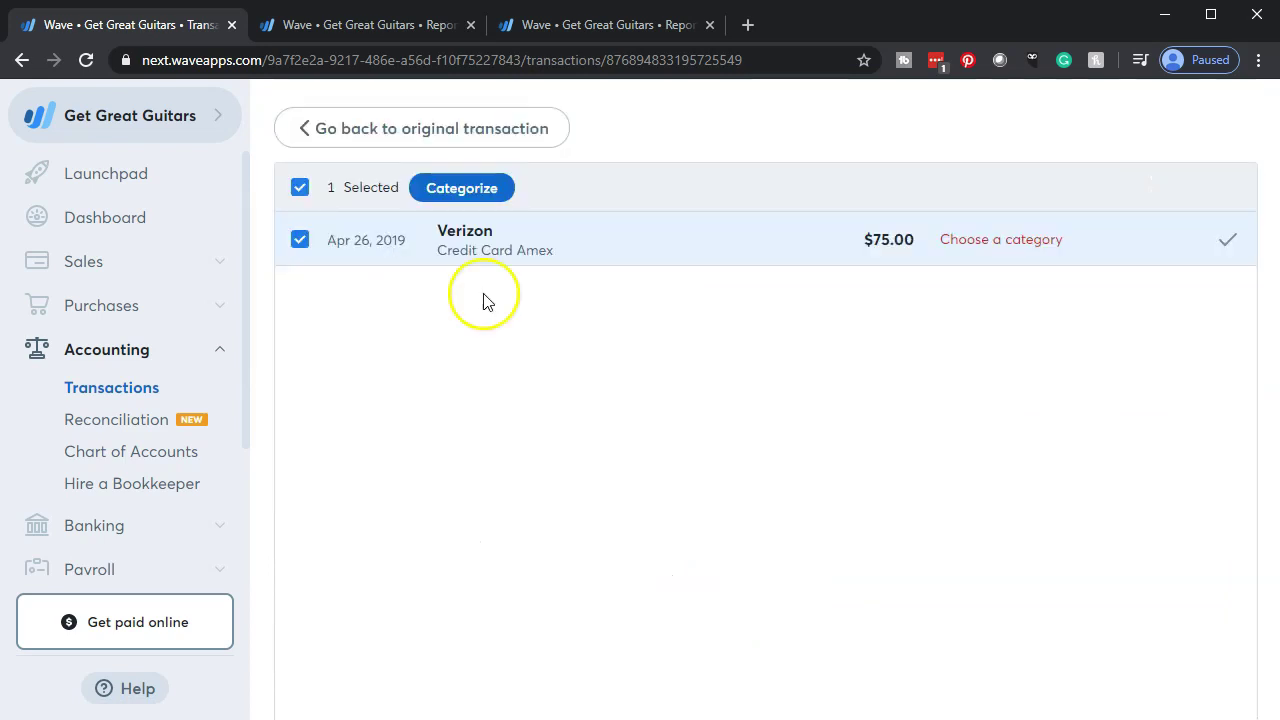
pyautogui.click(480, 190)
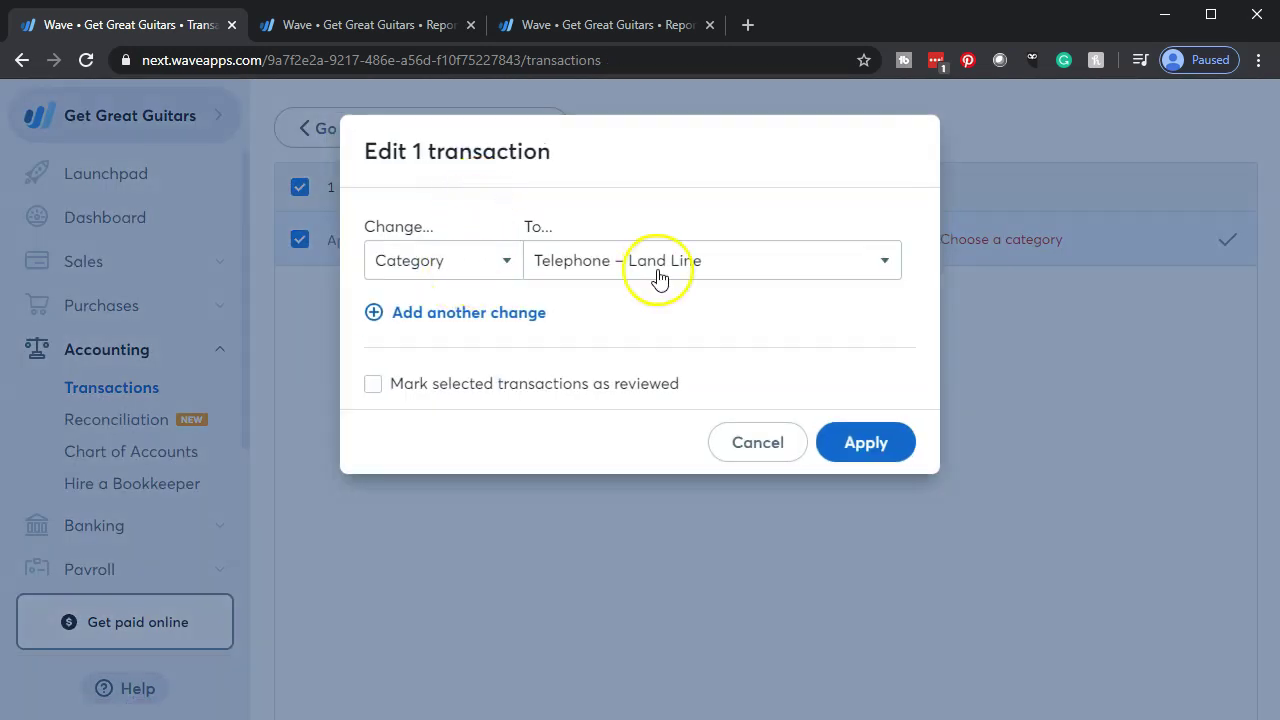
pyautogui.click(373, 385)
pyautogui.click(878, 458)
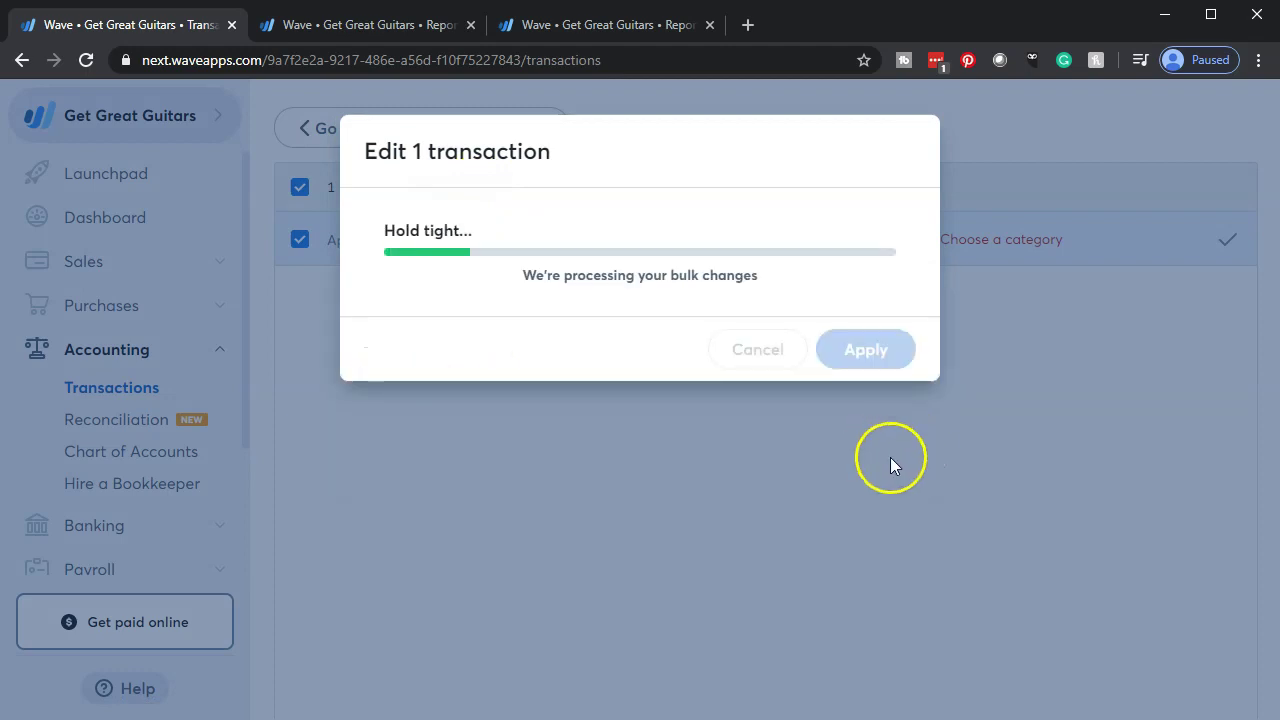
pyautogui.click(892, 466)
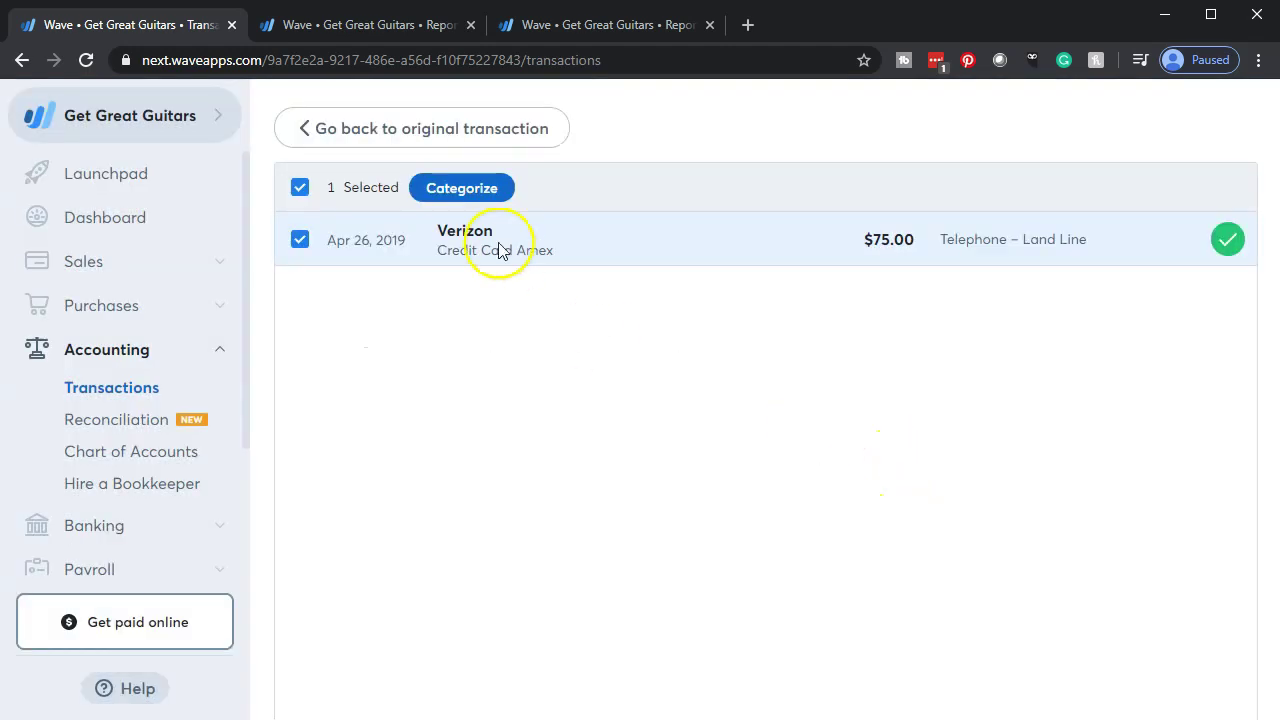
pyautogui.click(345, 135)
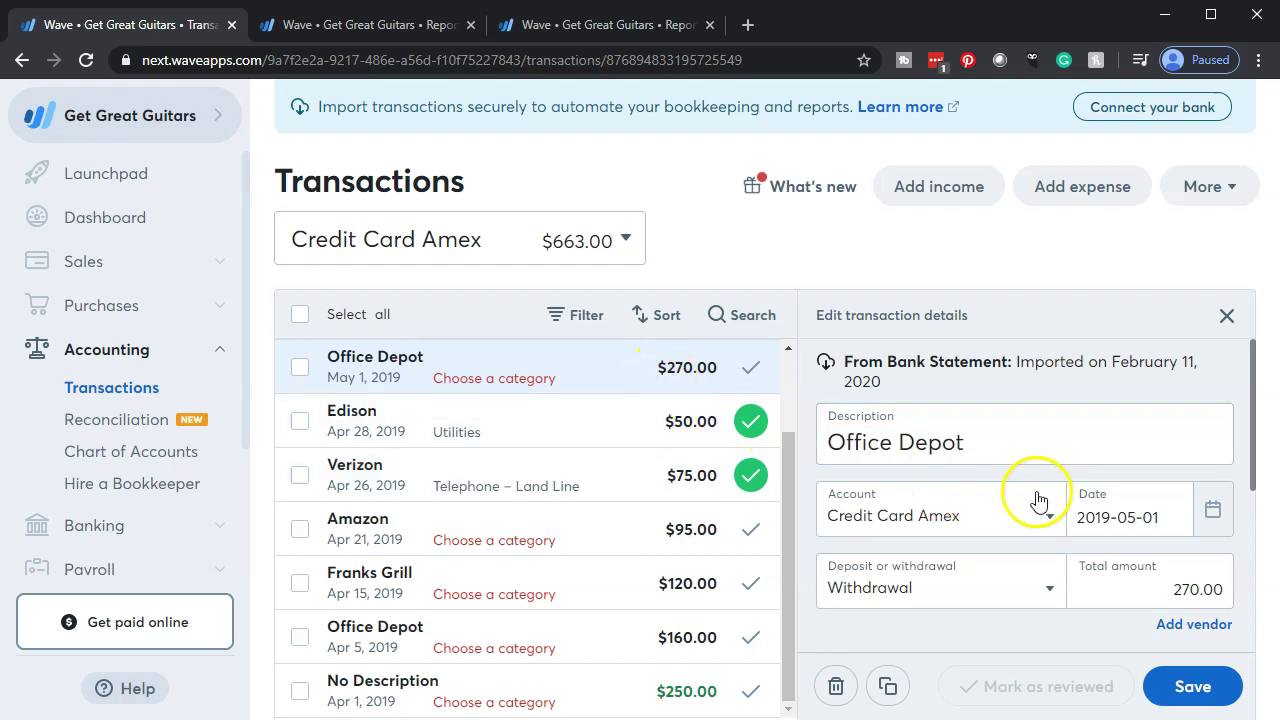
# Step: Set the category of the May 1, 2019 Office Depot transaction to Office Supplies
pyautogui.scroll(-1, 1040, 495)
pyautogui.scroll(-1, 1042, 498)
pyautogui.click(1218, 528)
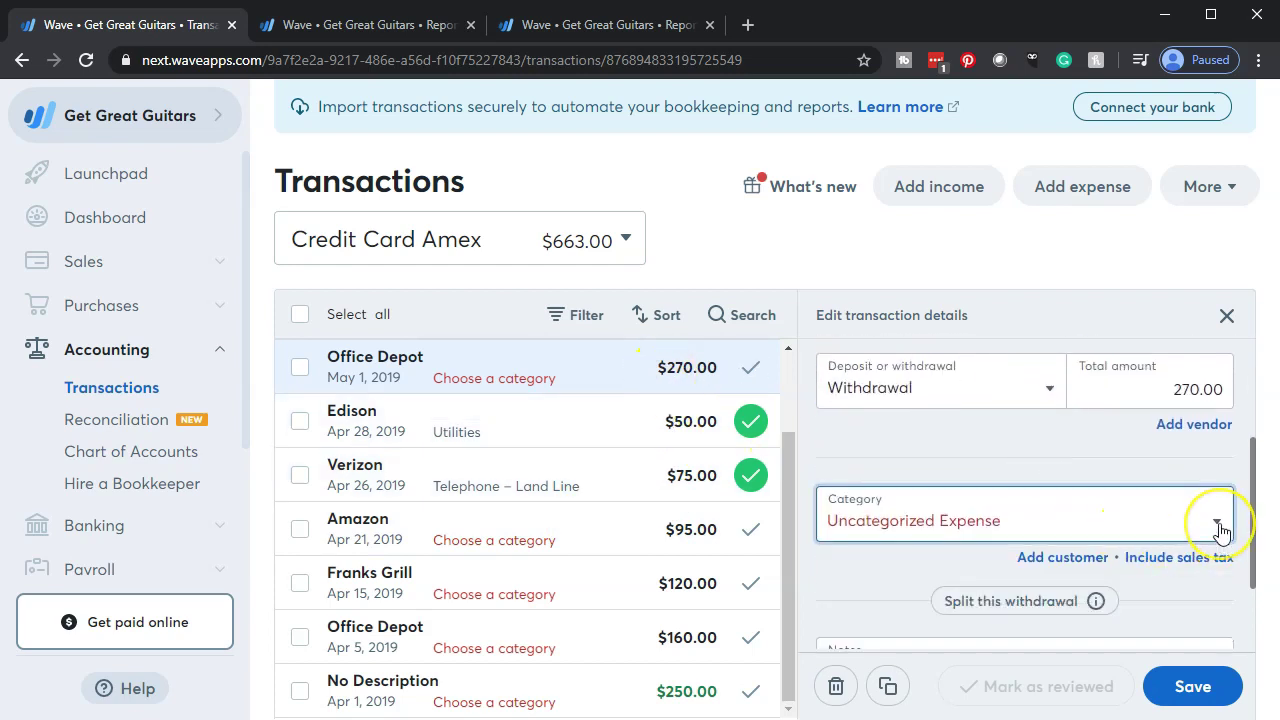
pyautogui.scroll(-2, 1160, 478)
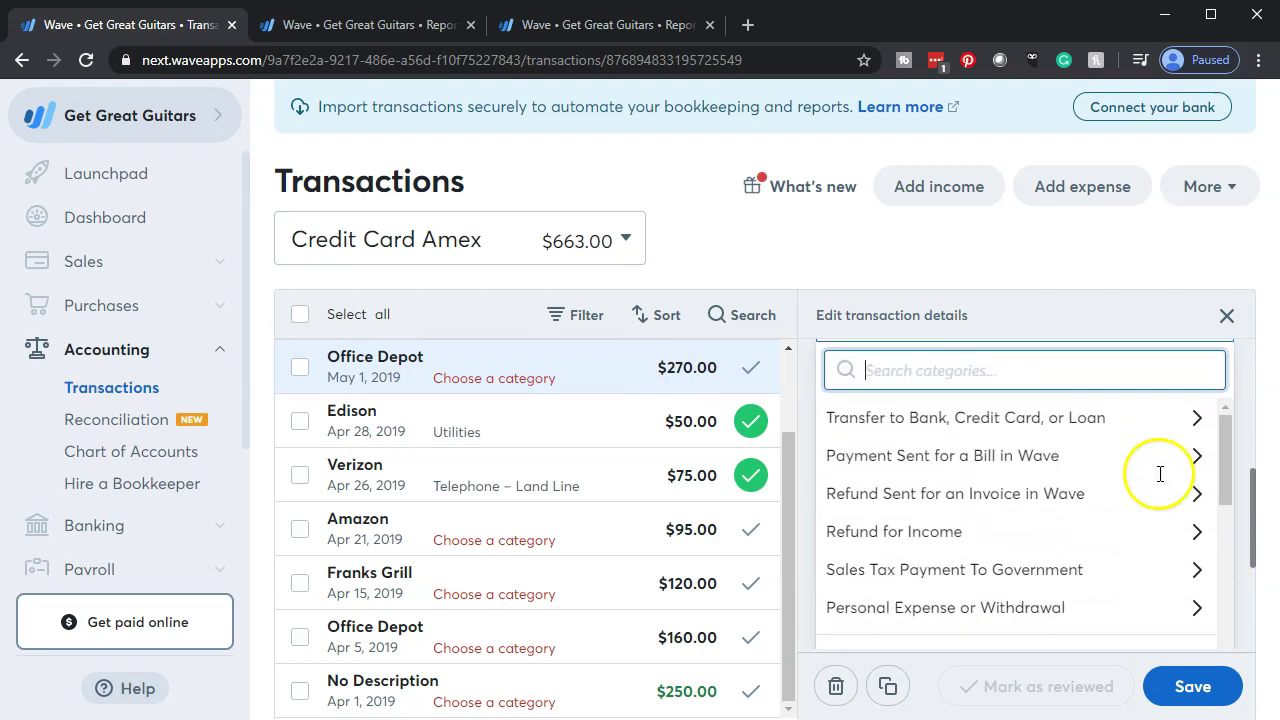
pyautogui.write('sup')
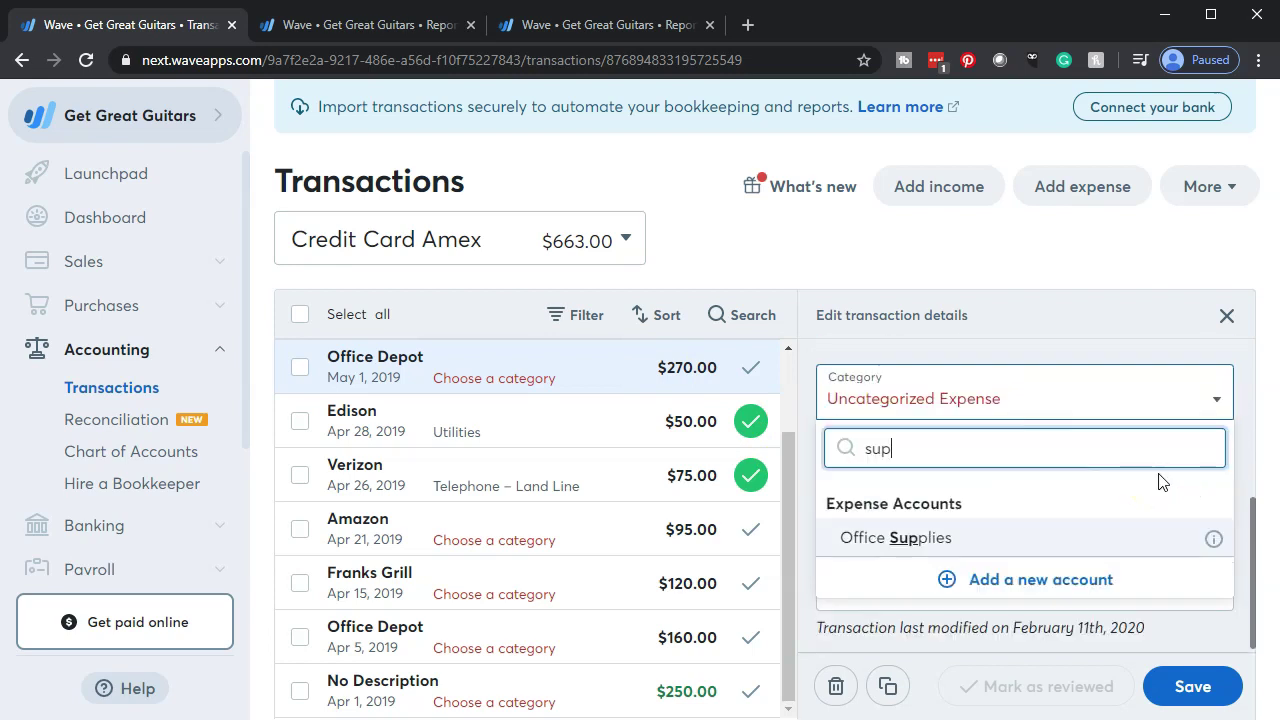
pyautogui.write('p')
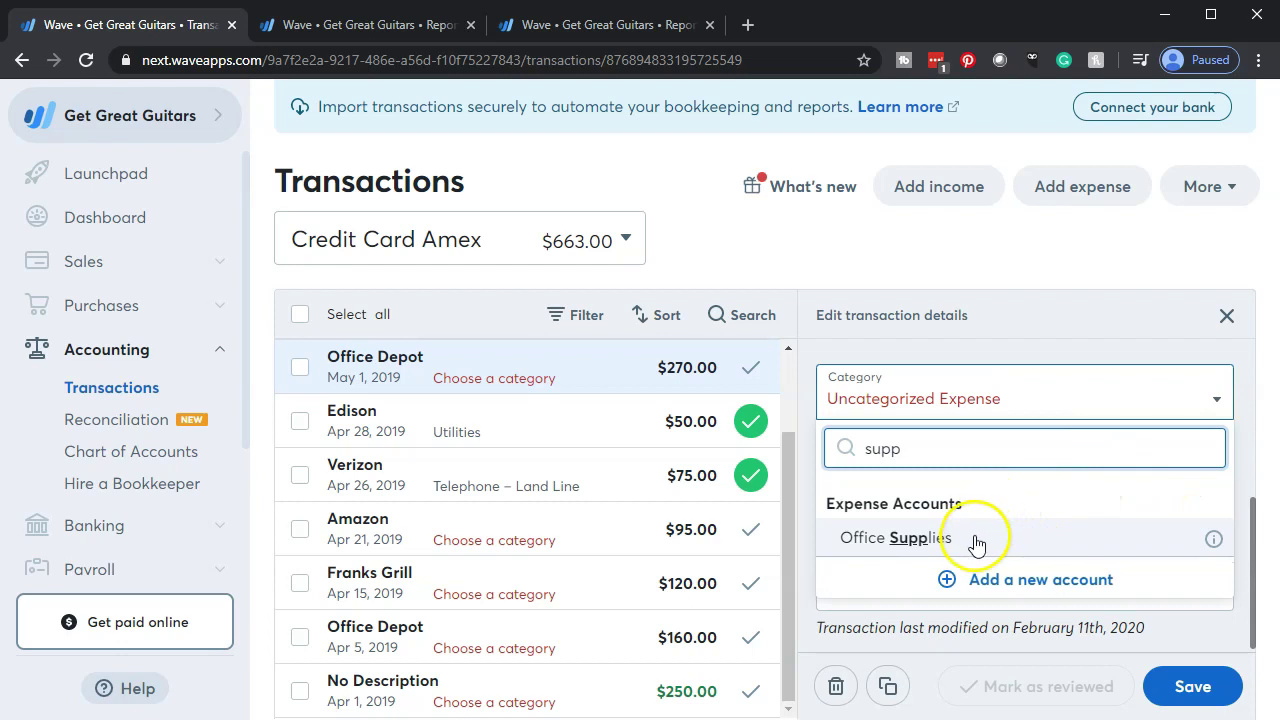
pyautogui.click(977, 540)
# Step: Try to find an existing Office Depot vendor for the May 1 transaction
pyautogui.scroll(1, 1043, 520)
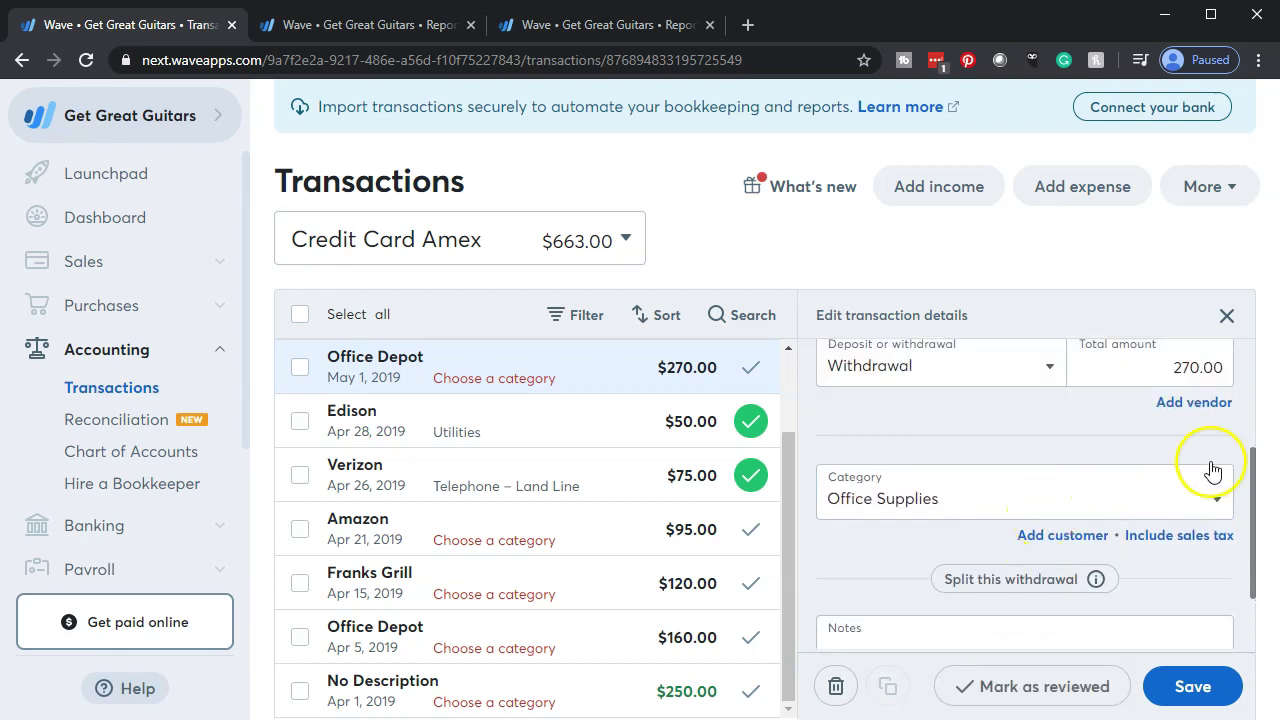
pyautogui.click(1203, 405)
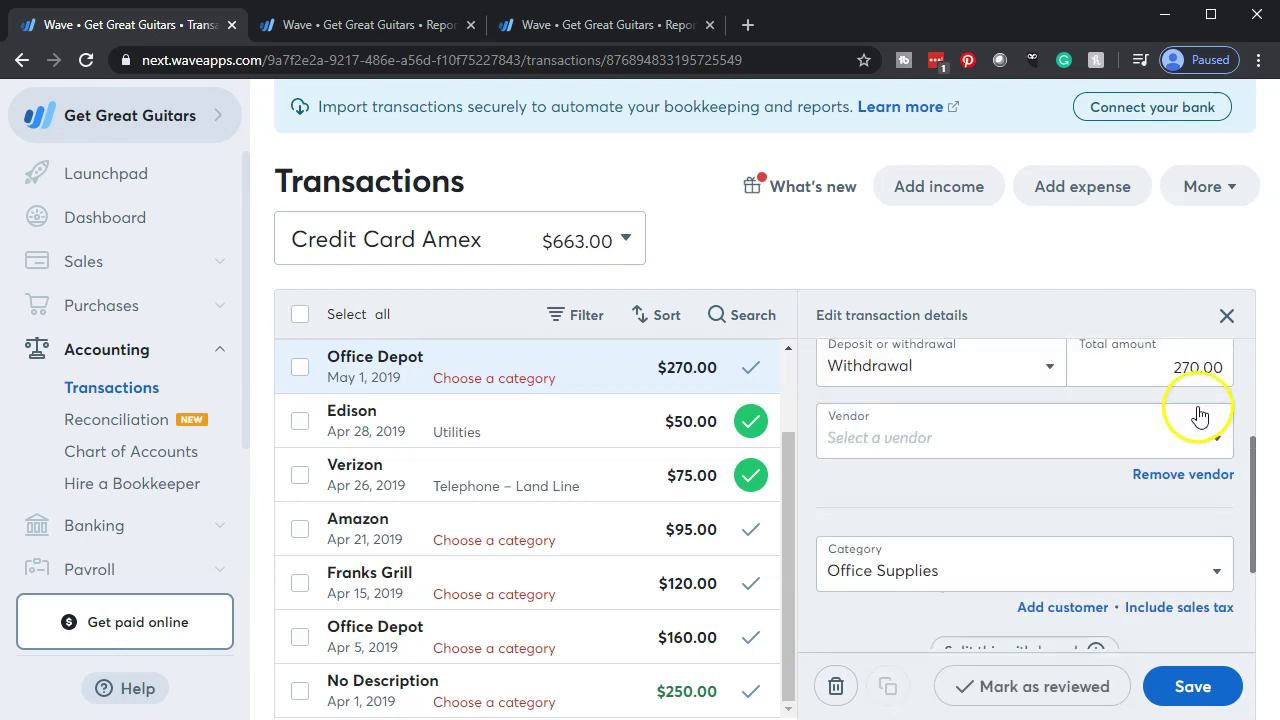
pyautogui.click(1124, 456)
pyautogui.write('off')
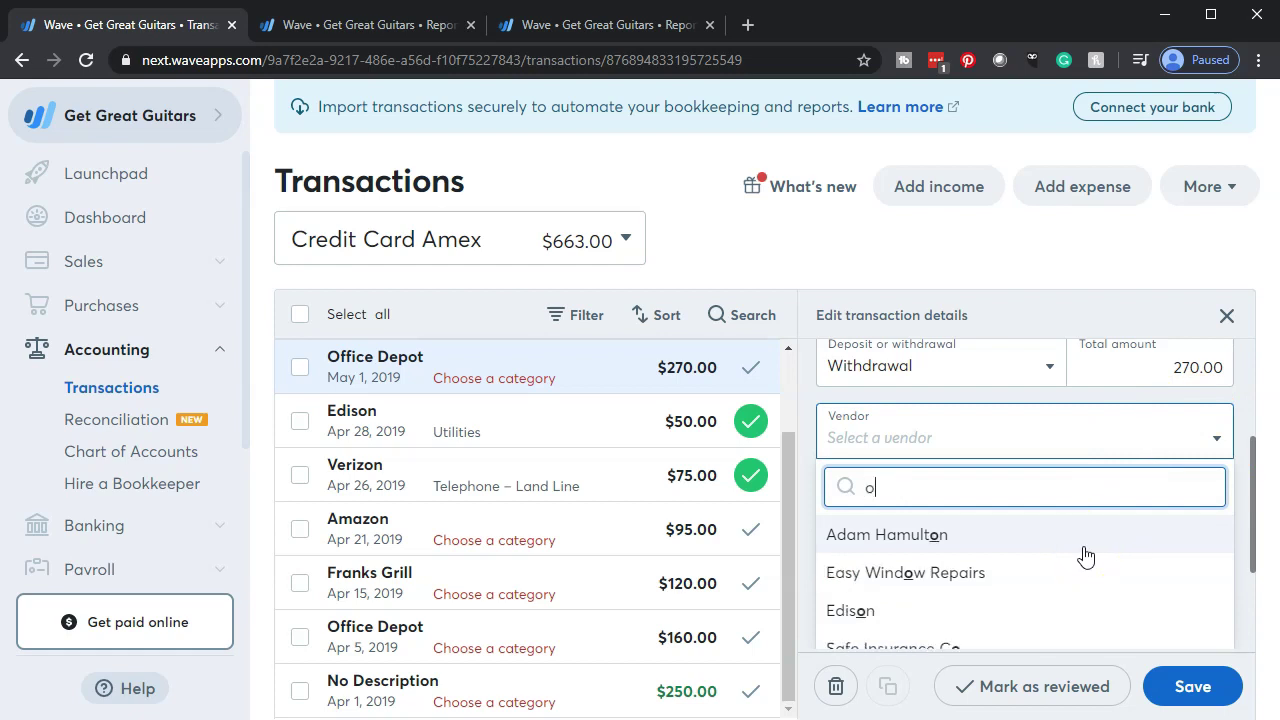
pyautogui.press('BackSpace')
pyautogui.press('BackSpace')
pyautogui.press('BackSpace')
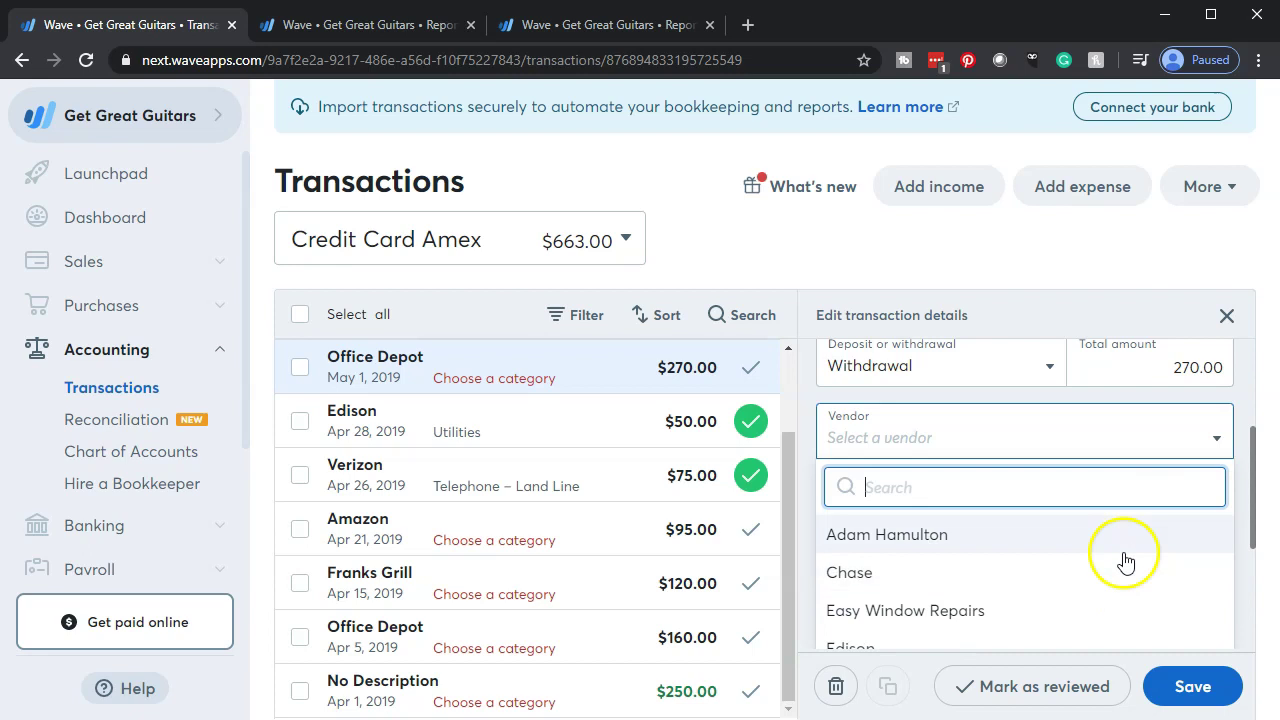
pyautogui.click(1133, 327)
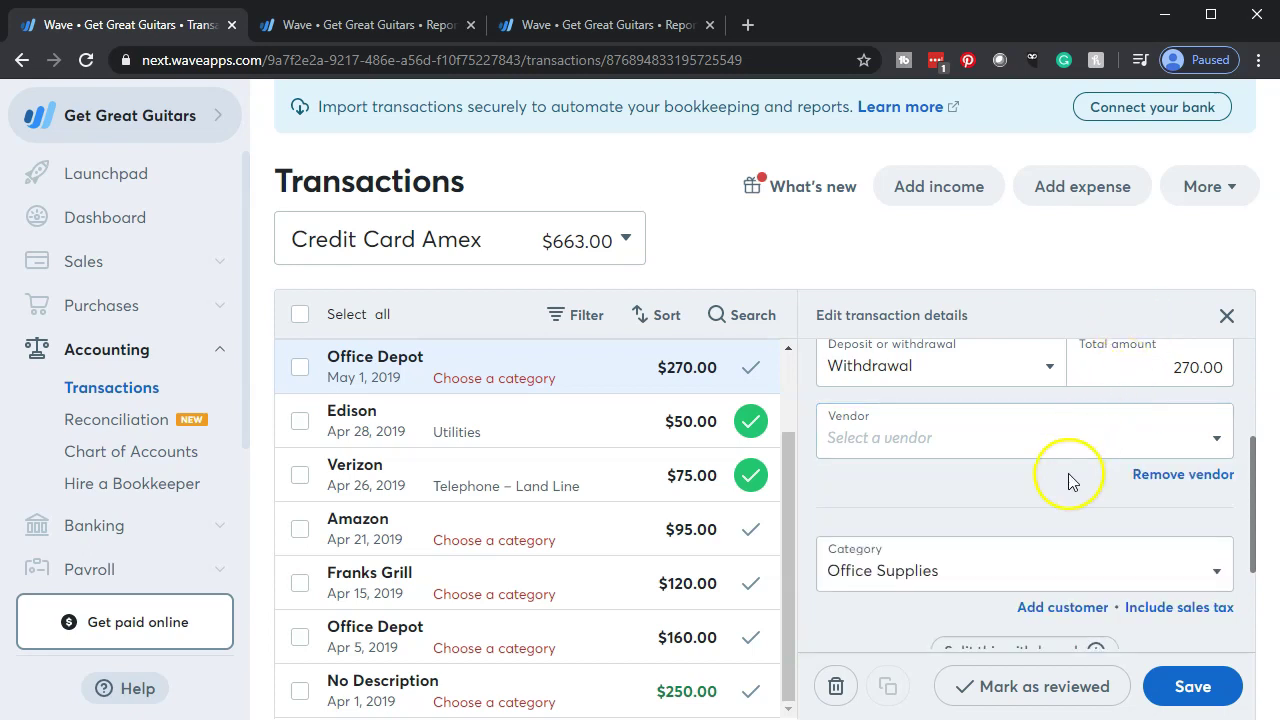
# Step: Save the May 1 Office Depot transaction, categorize the matching Apr 5 one as Office Supplies, and mark both as reviewed
pyautogui.click(1196, 684)
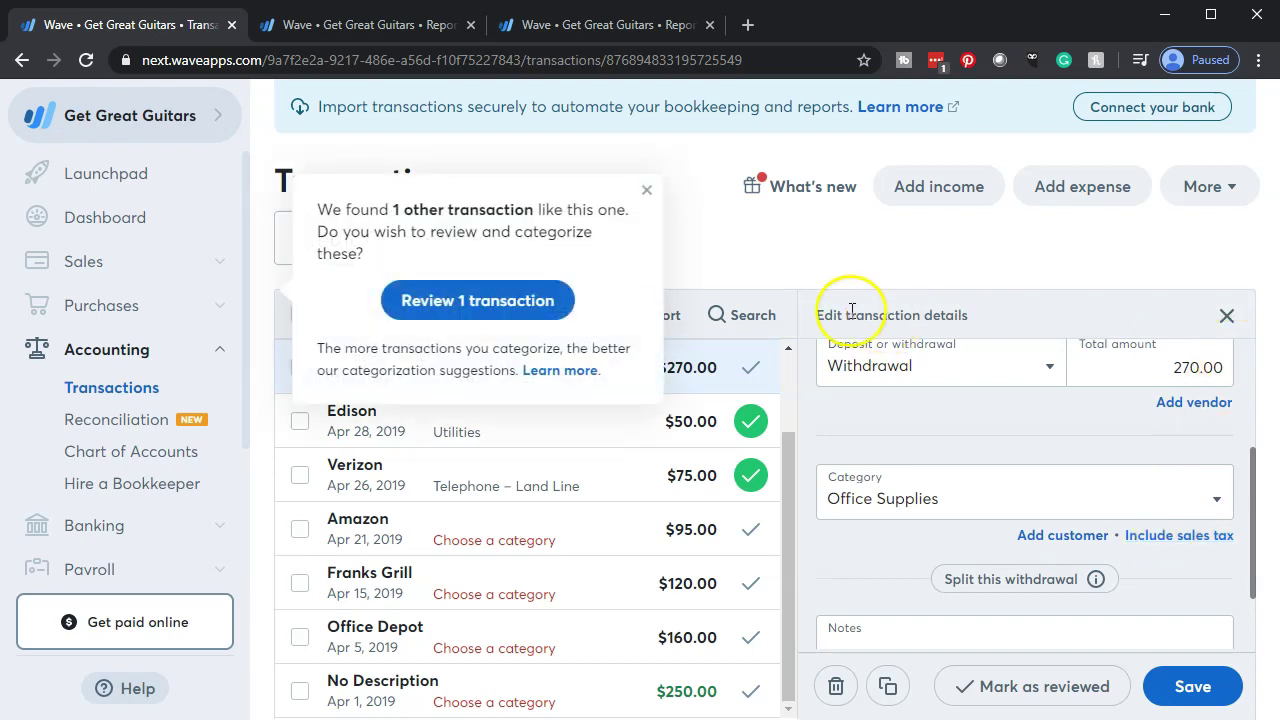
pyautogui.click(453, 305)
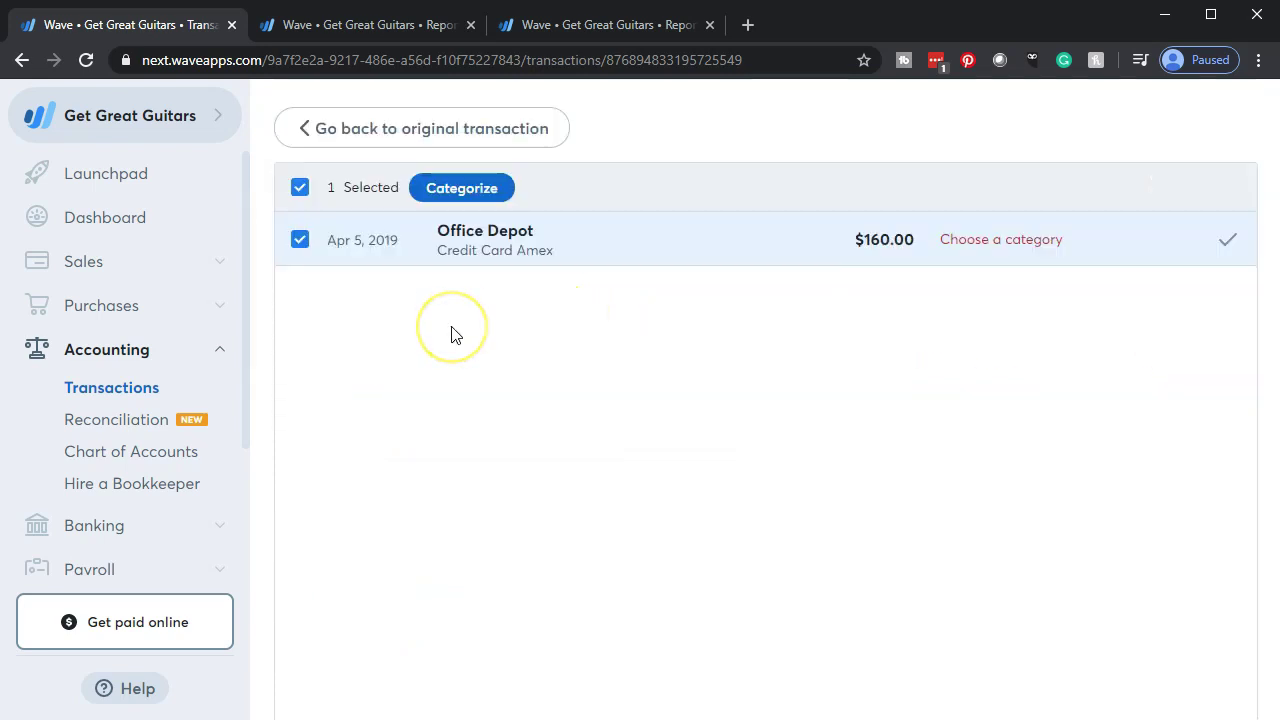
pyautogui.click(467, 188)
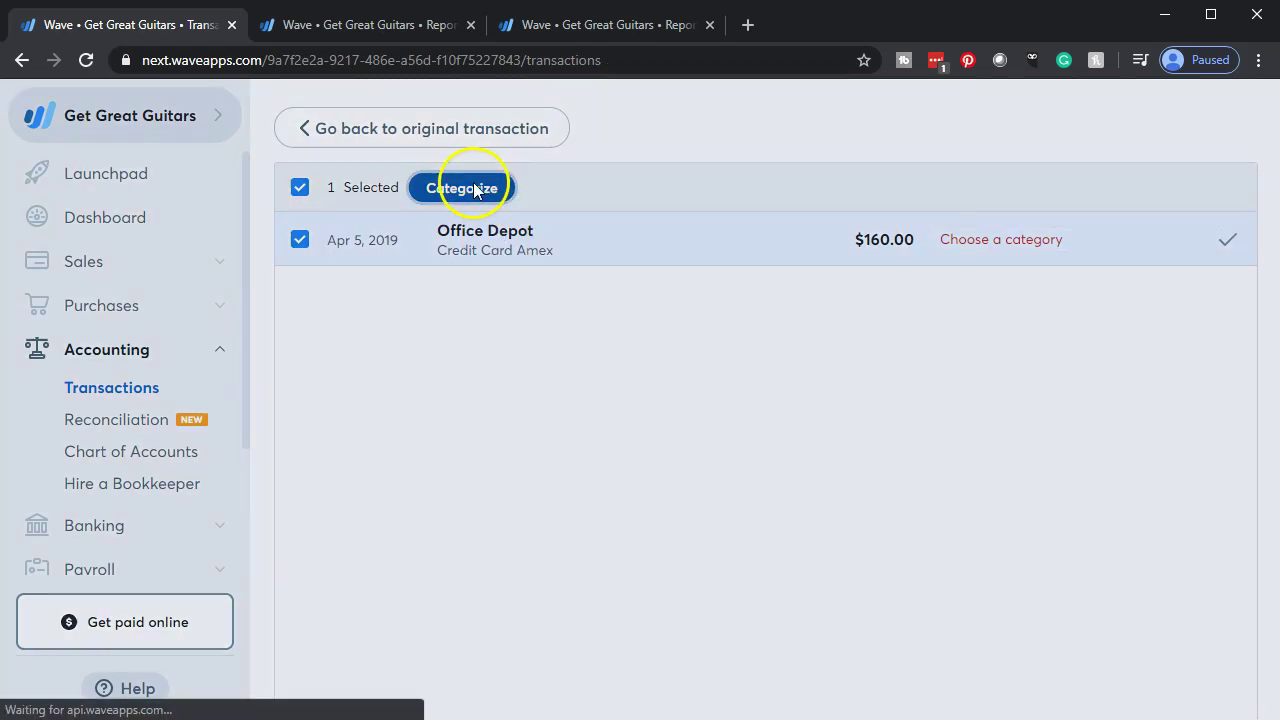
pyautogui.click(372, 384)
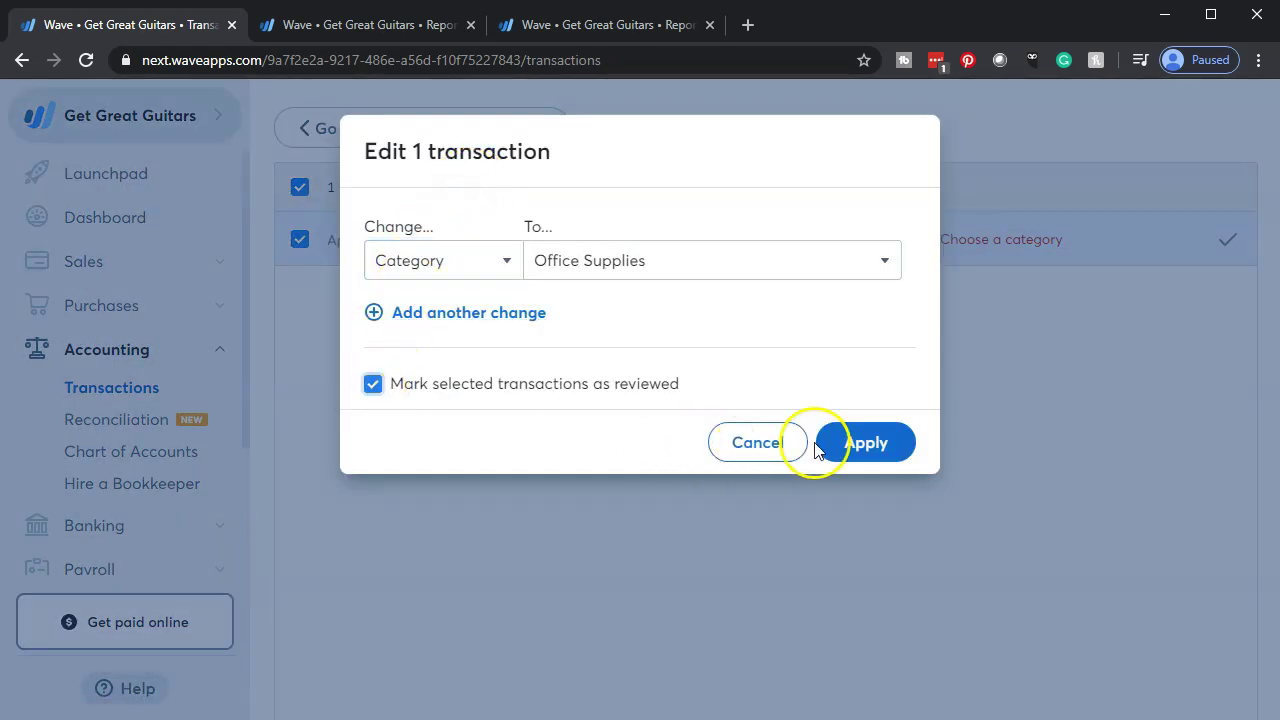
pyautogui.click(865, 448)
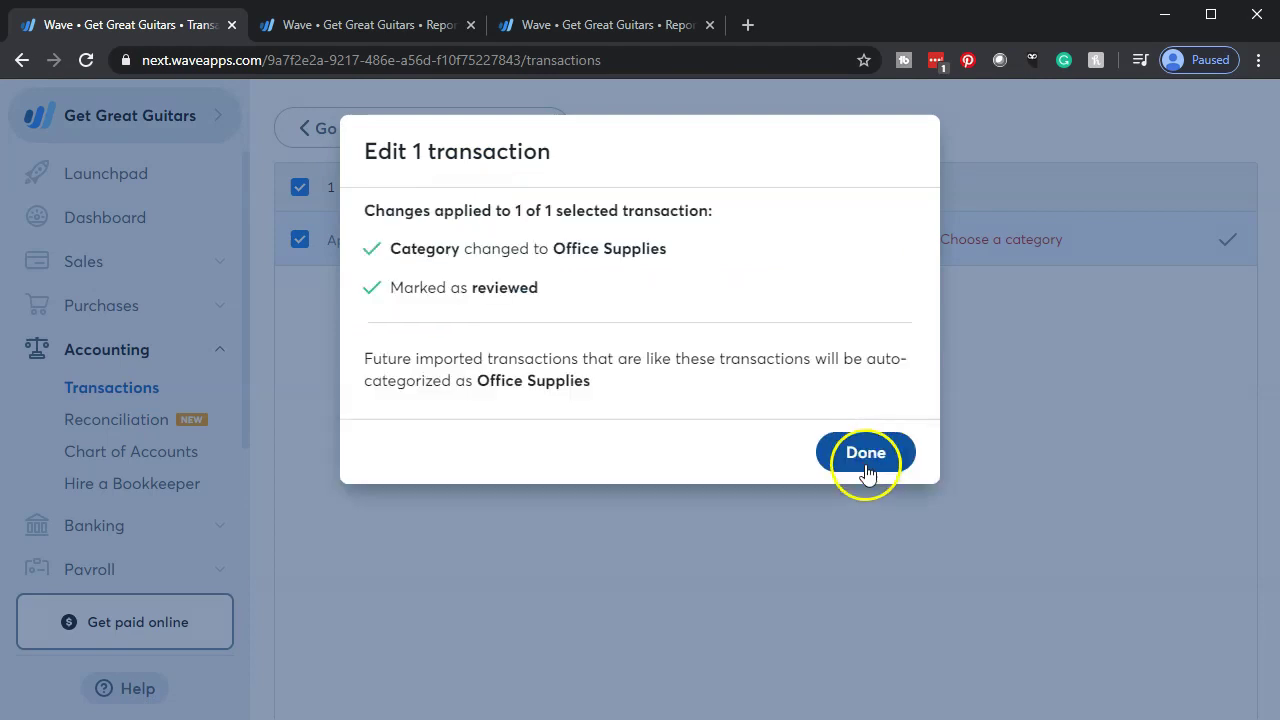
pyautogui.click(866, 460)
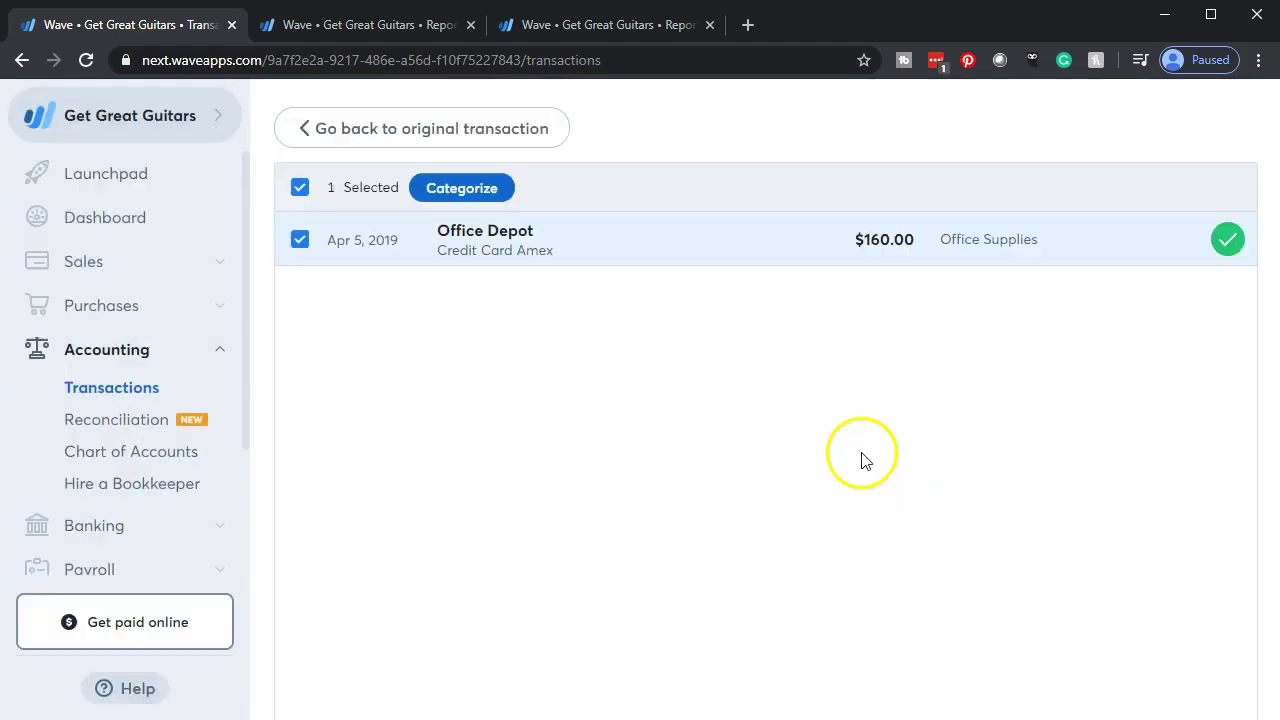
pyautogui.click(394, 143)
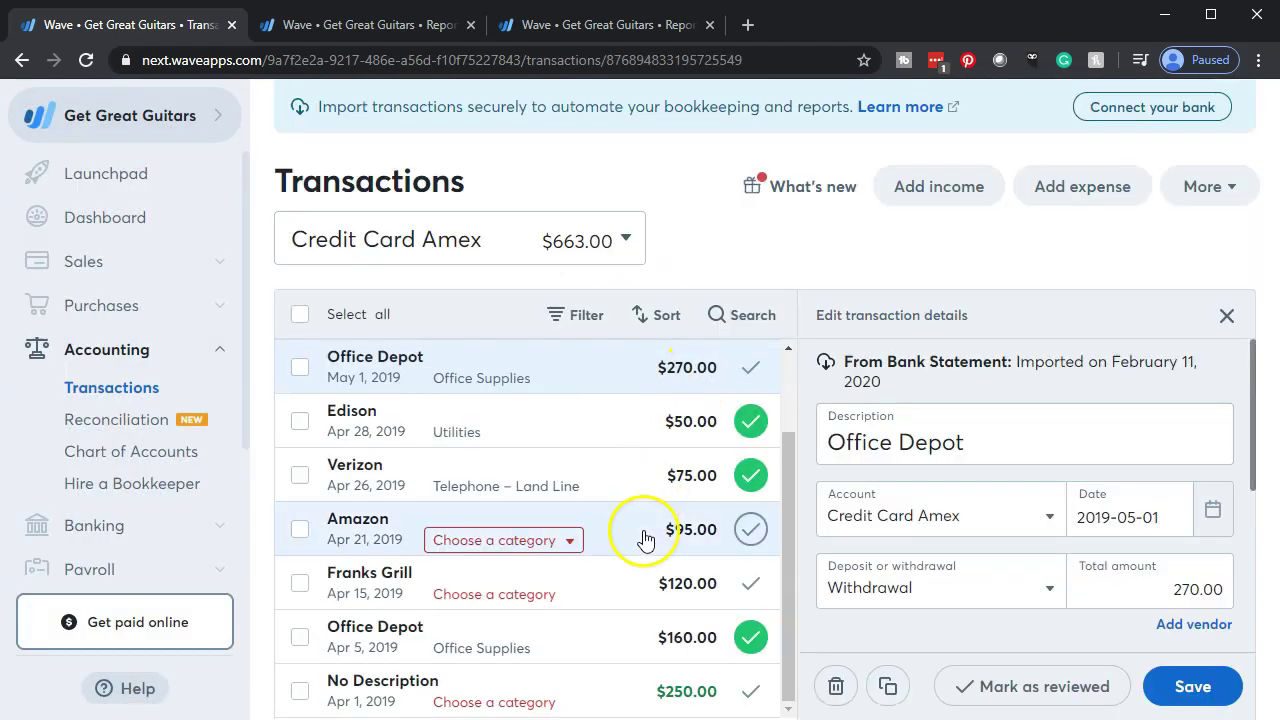
pyautogui.click(757, 370)
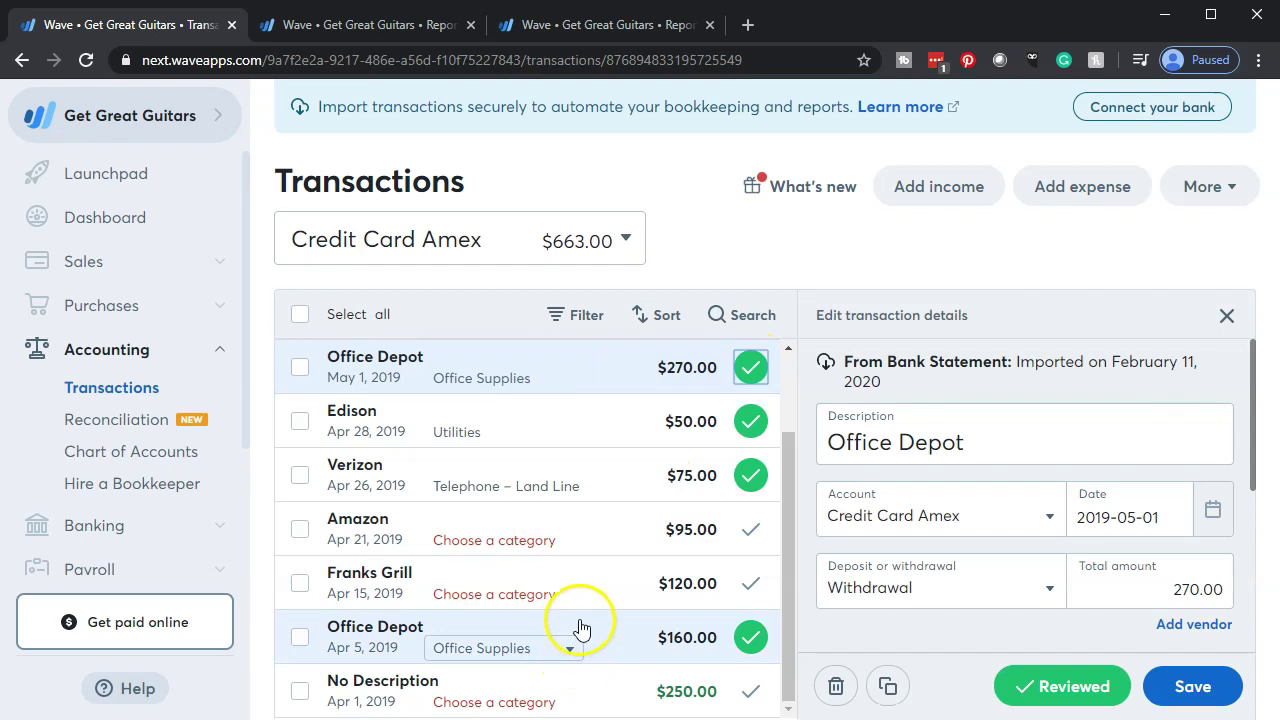
# Step: Categorize the Apr 21 Amazon transaction as Office Supplies, save it and mark it as reviewed
pyautogui.click(610, 537)
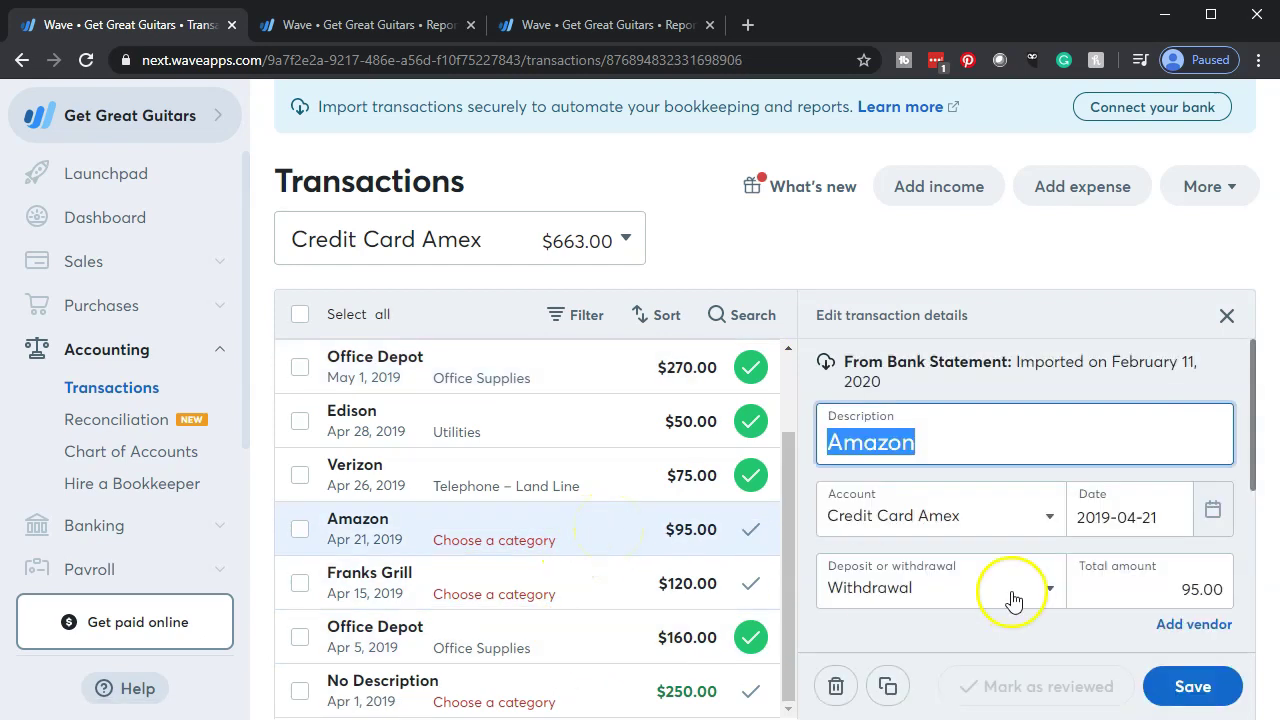
pyautogui.scroll(-2, 1015, 598)
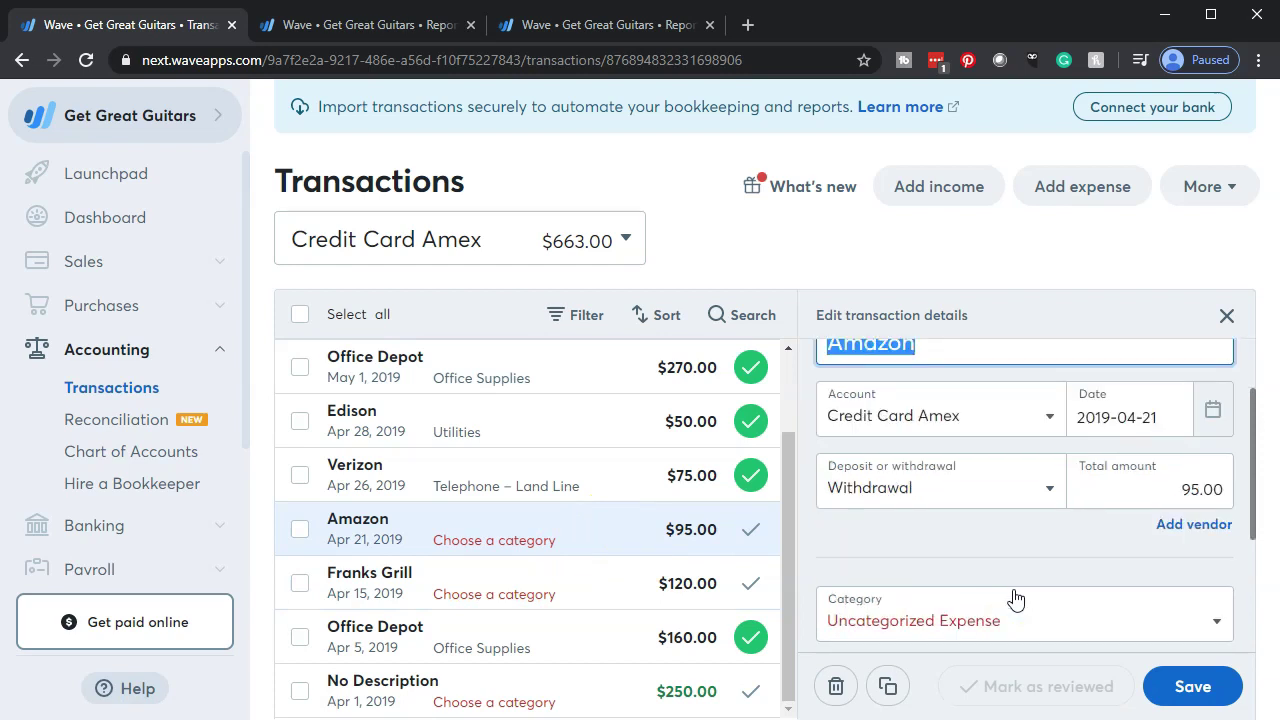
pyautogui.click(1042, 535)
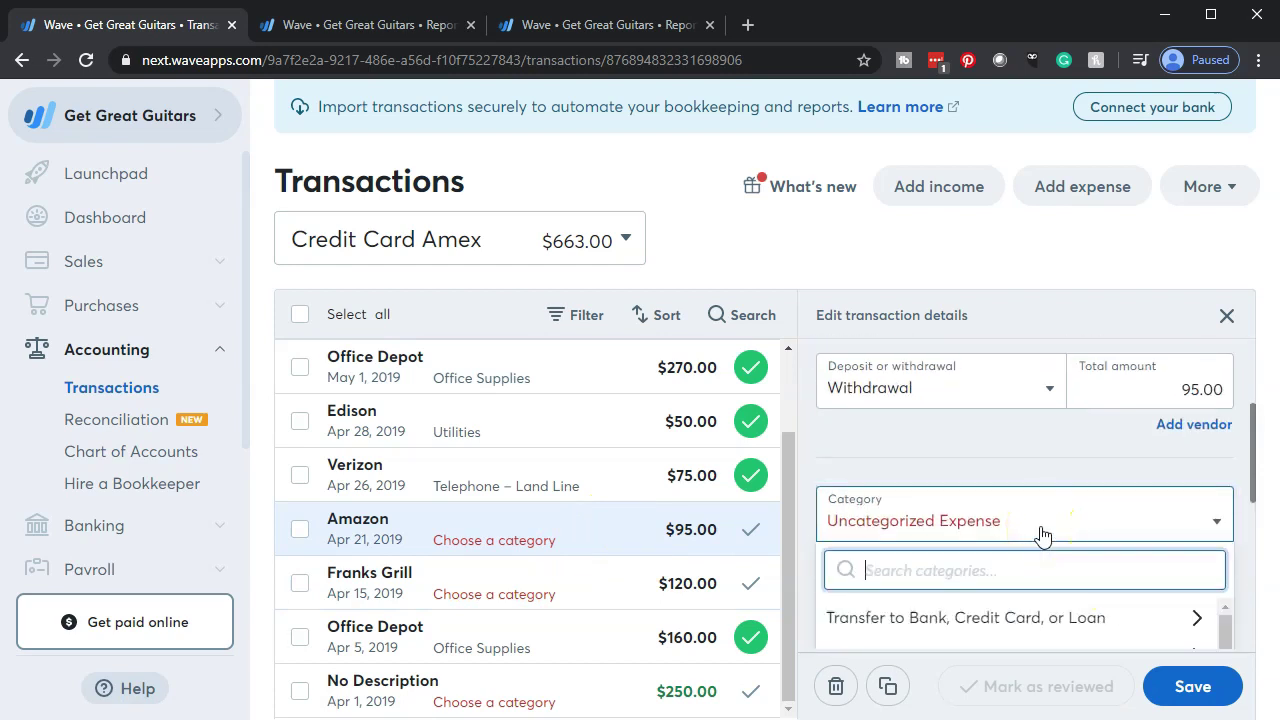
pyautogui.write('s')
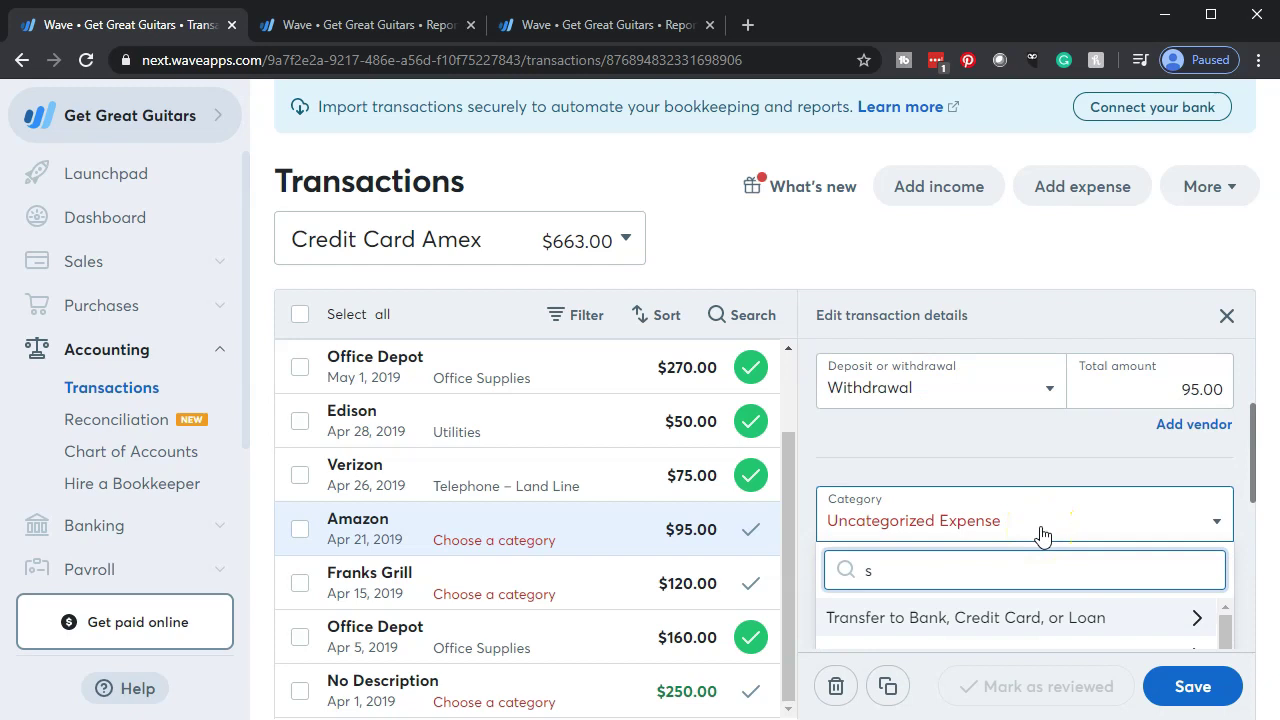
pyautogui.write('upp')
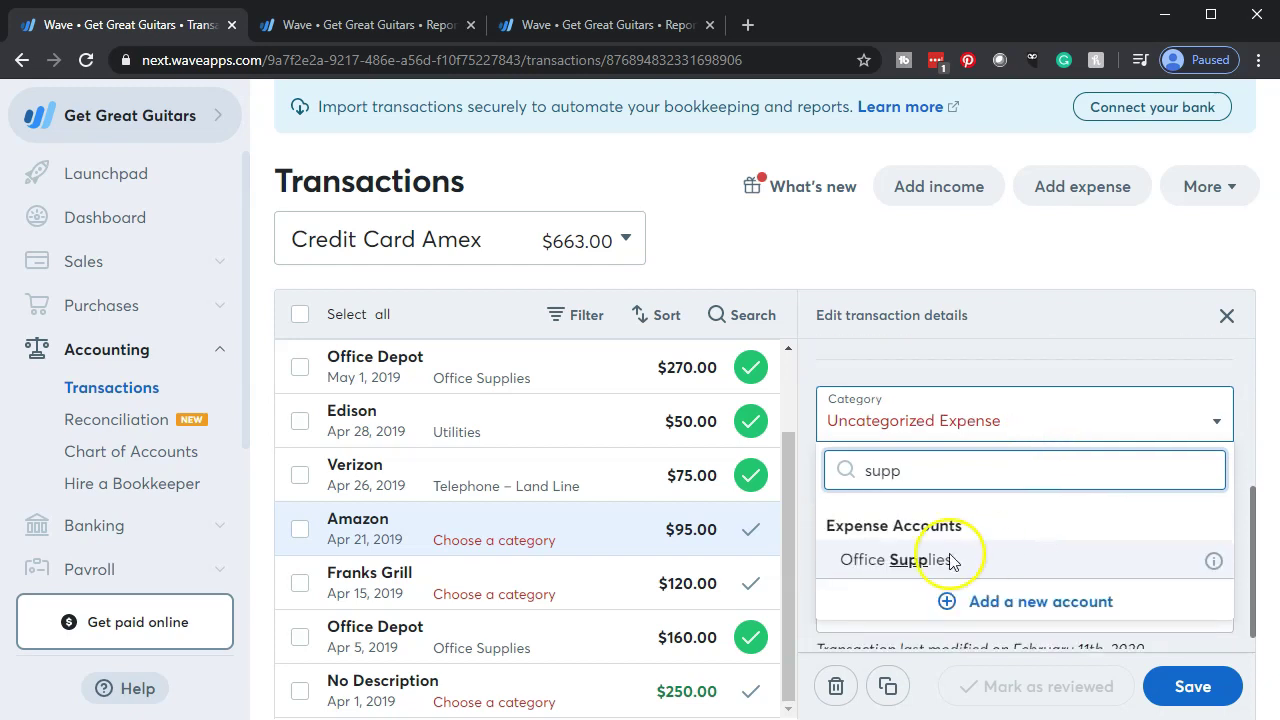
pyautogui.click(922, 560)
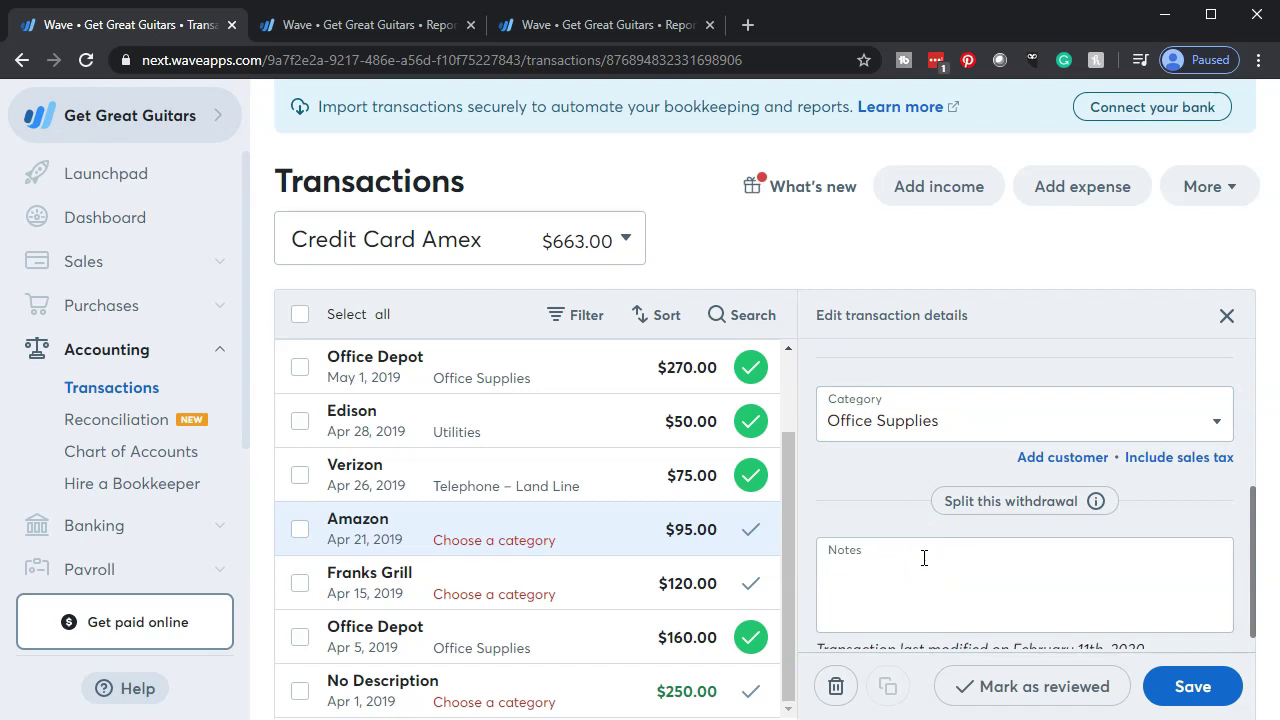
pyautogui.click(1212, 684)
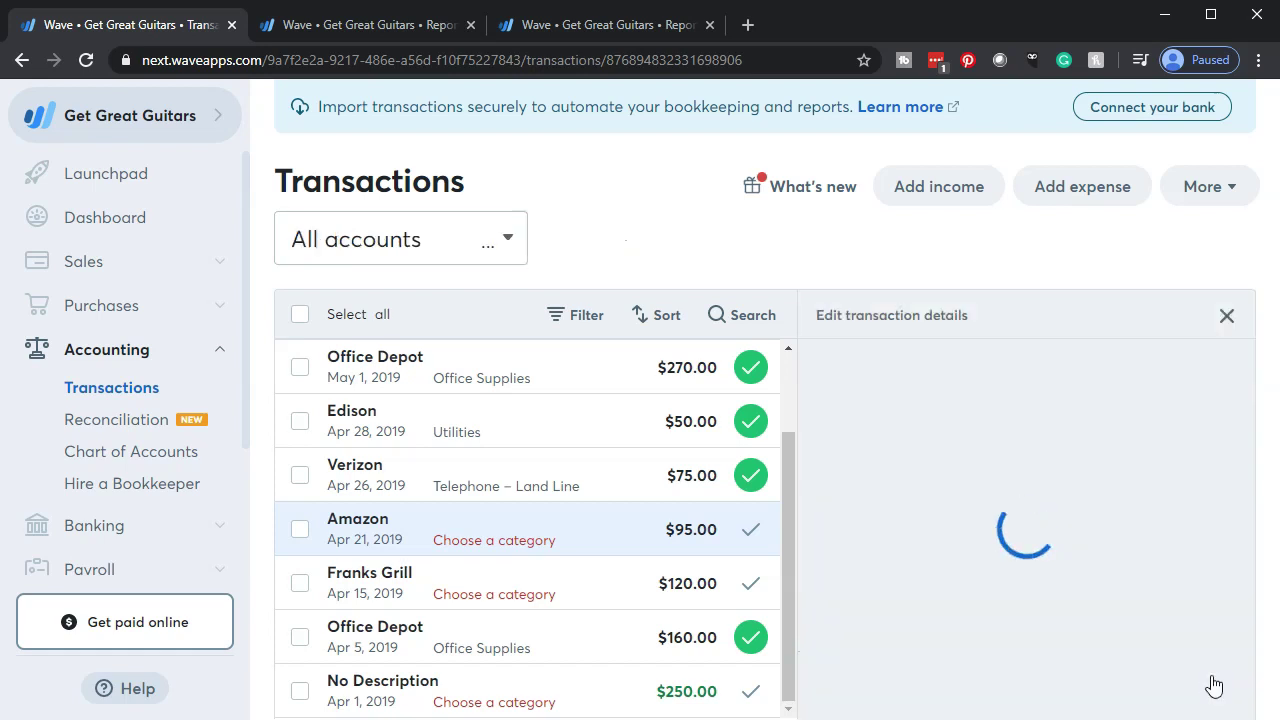
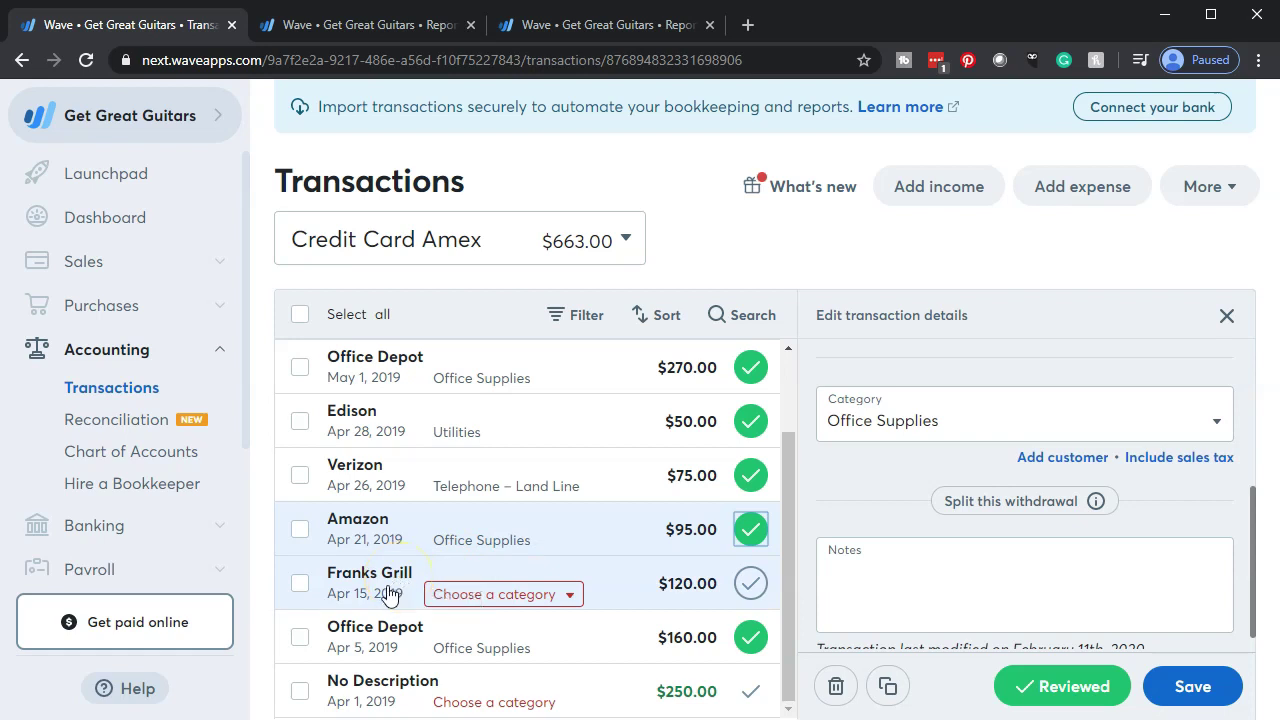
# Step: Set the category of the Apr 15 Franks Grill transaction to the equity account Owner Investment / Drawings
pyautogui.click(389, 595)
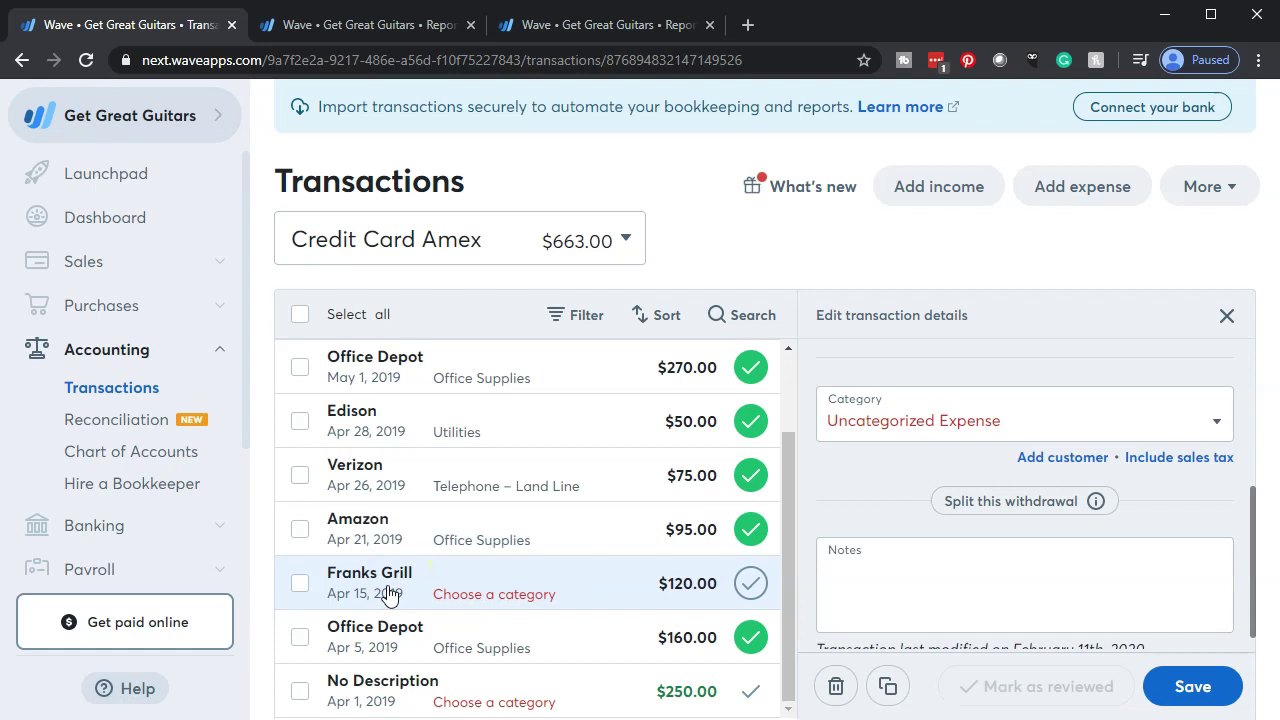
pyautogui.click(1108, 536)
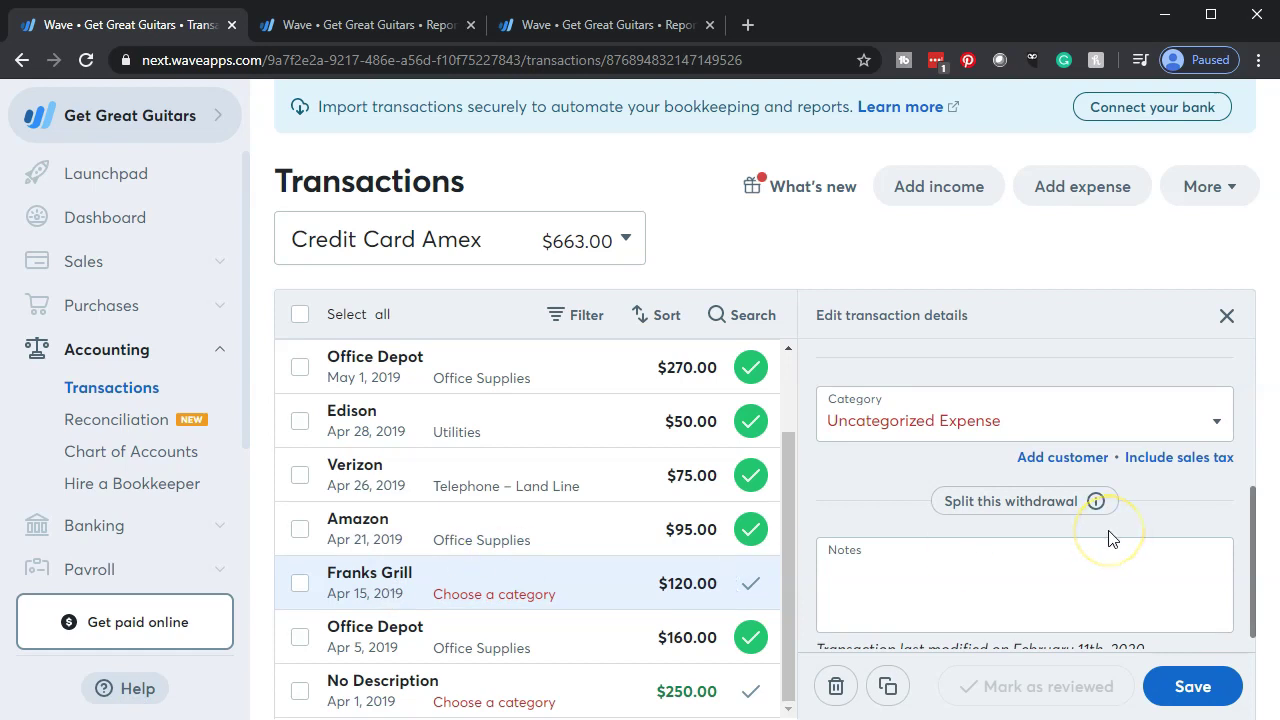
pyautogui.scroll(5, 1108, 538)
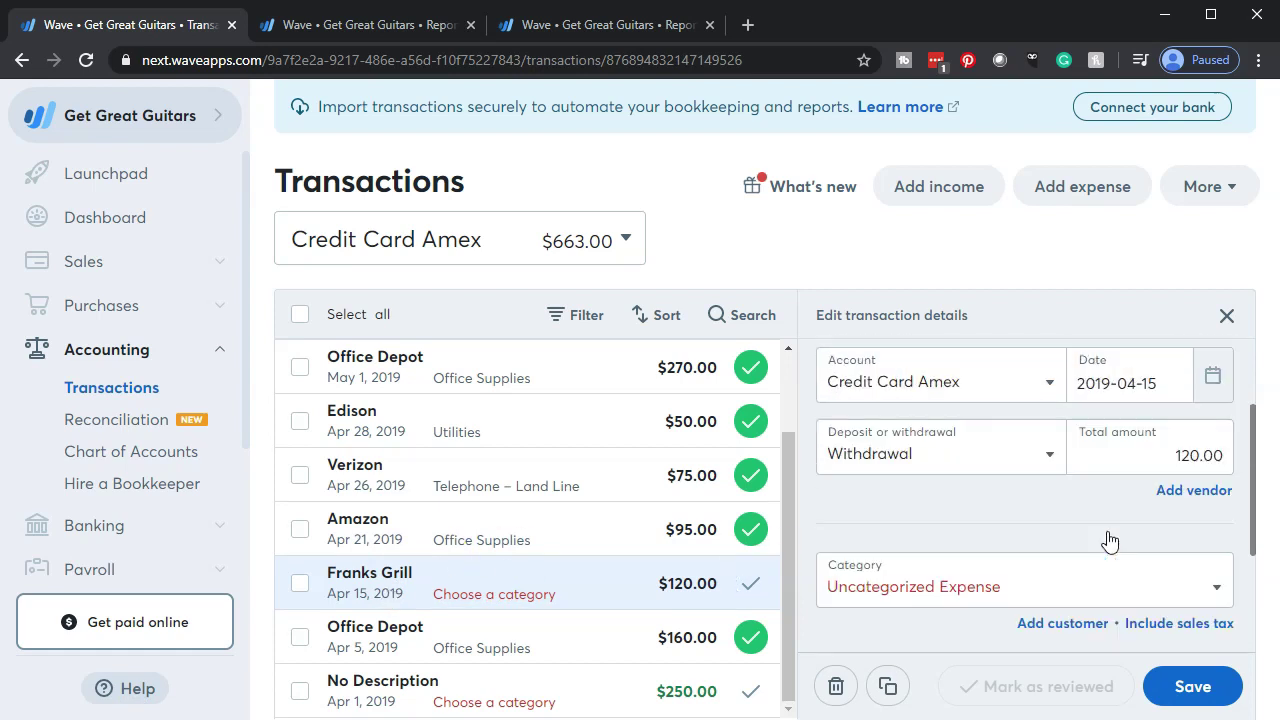
pyautogui.scroll(-3, 1108, 533)
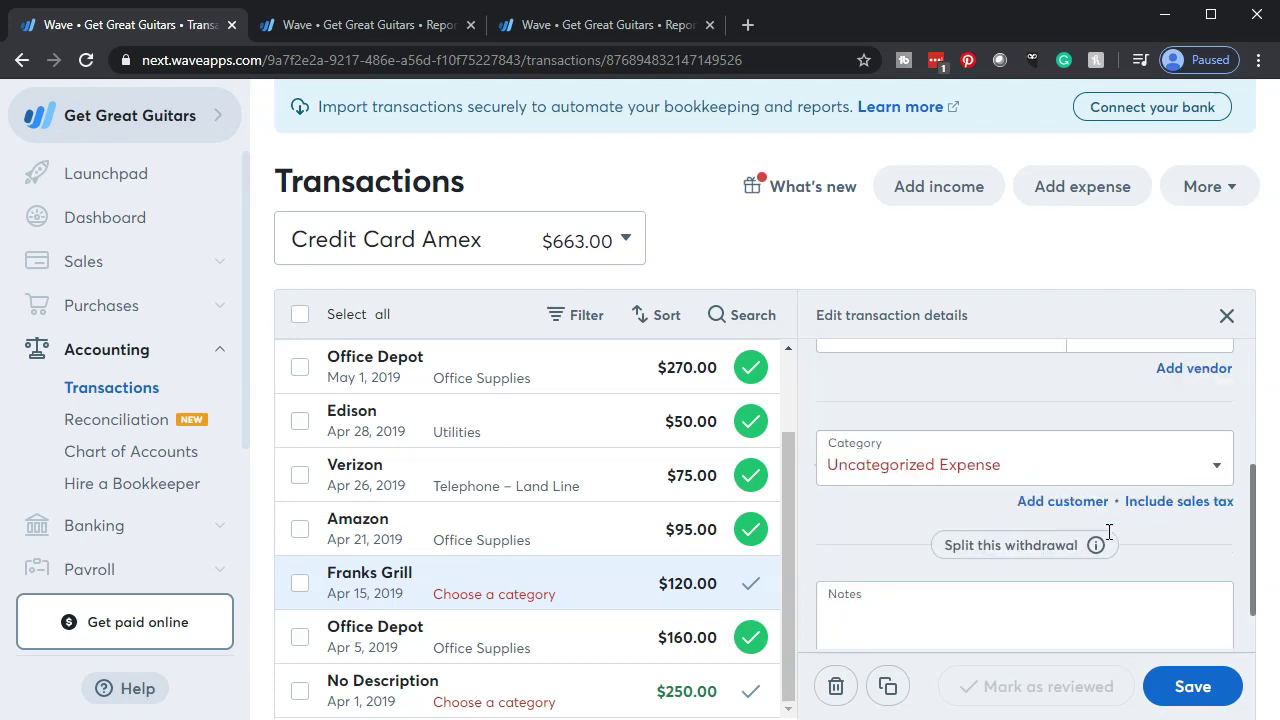
pyautogui.click(1219, 417)
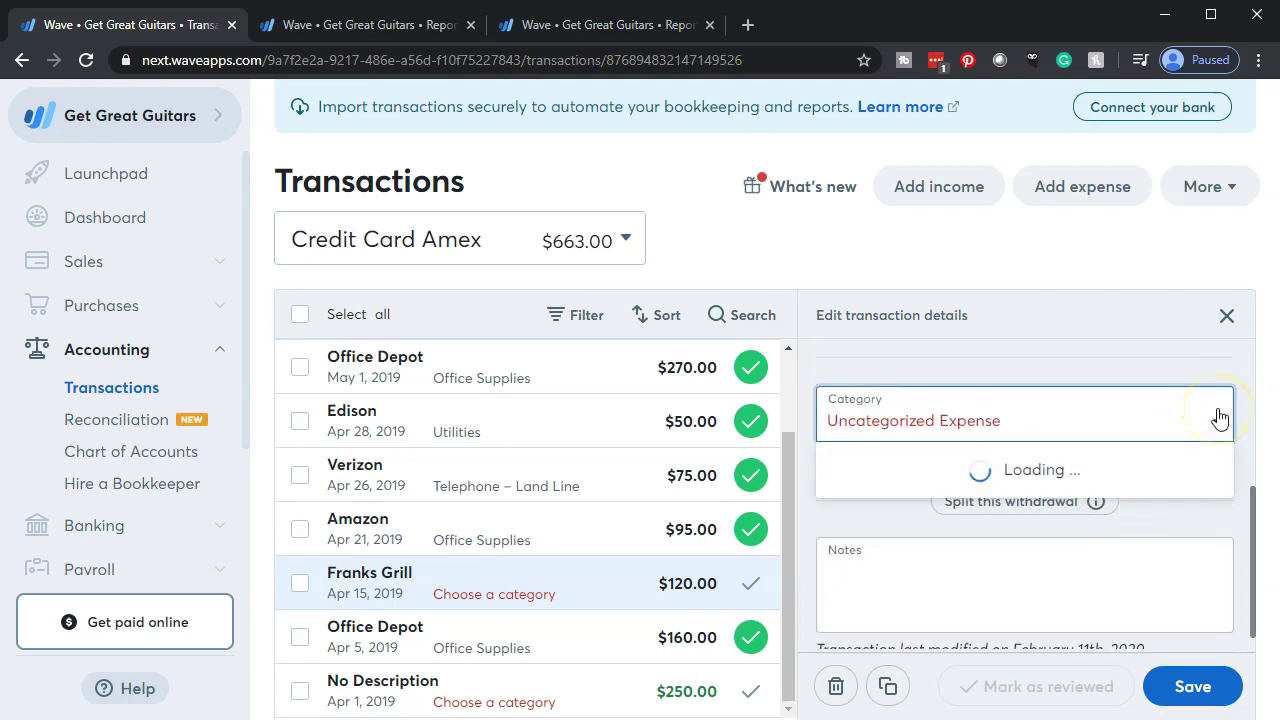
pyautogui.scroll(-10, 1165, 581)
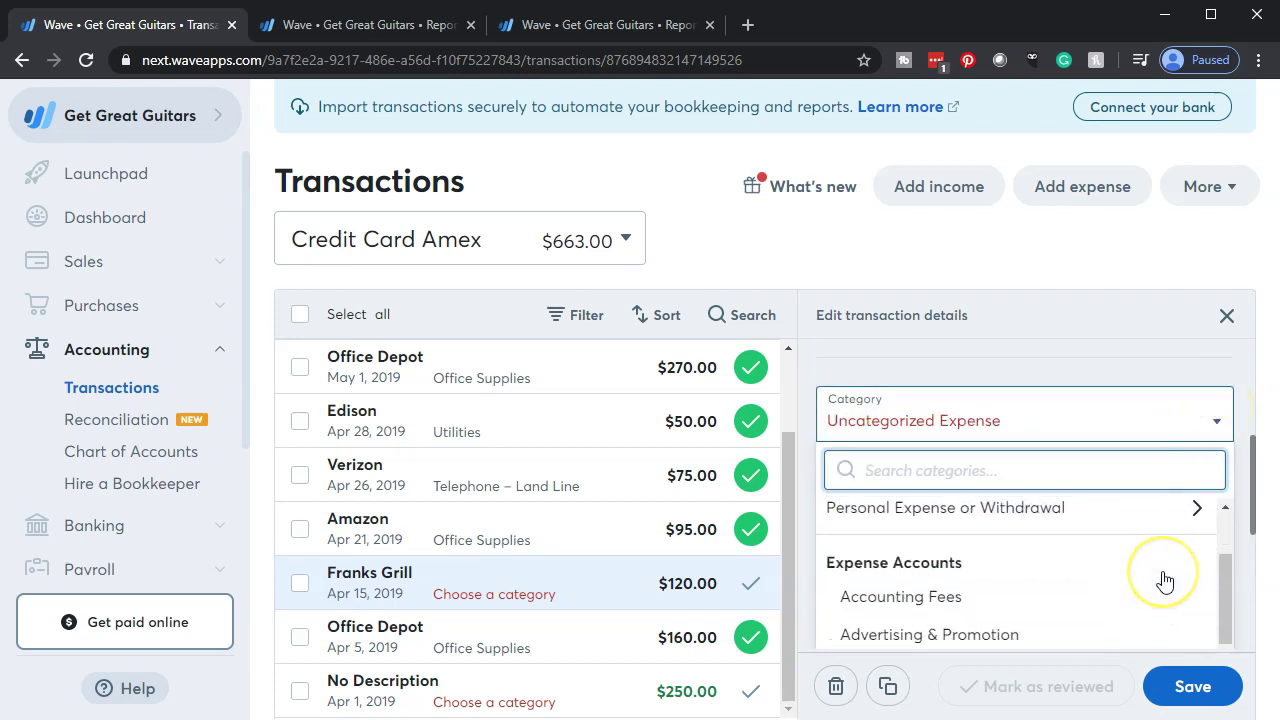
pyautogui.scroll(-10, 1165, 581)
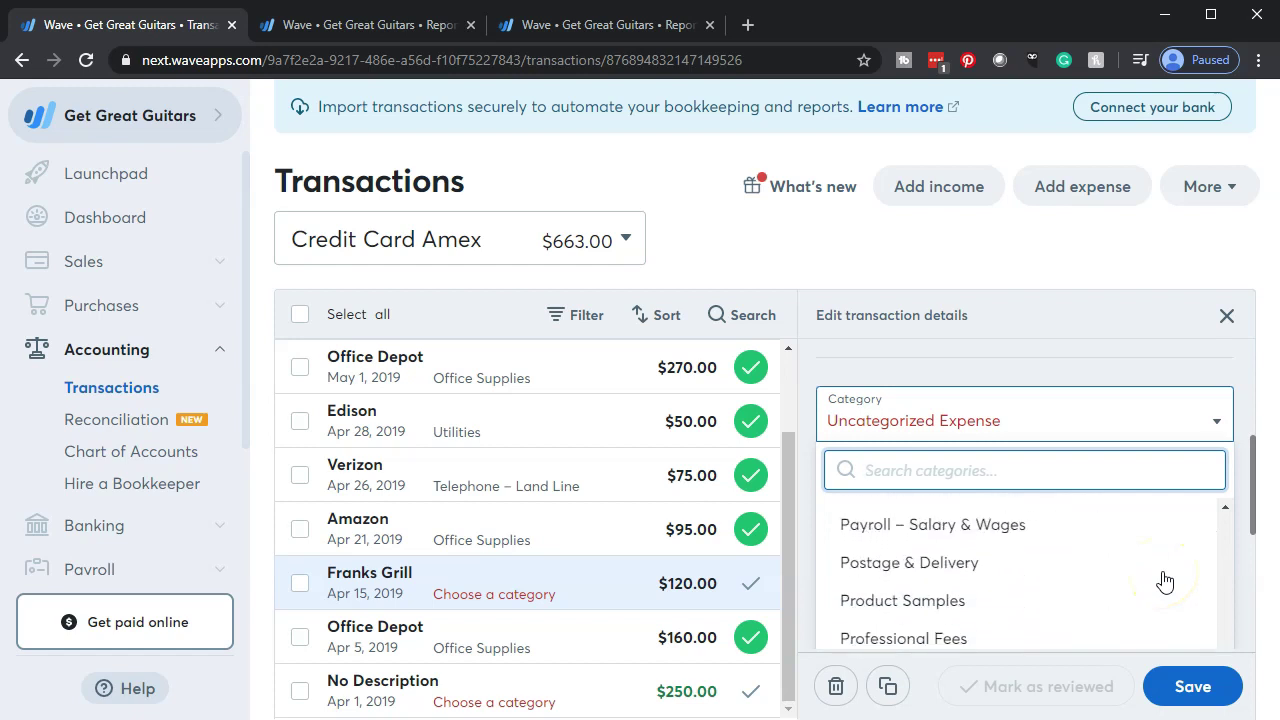
pyautogui.scroll(-5, 1165, 581)
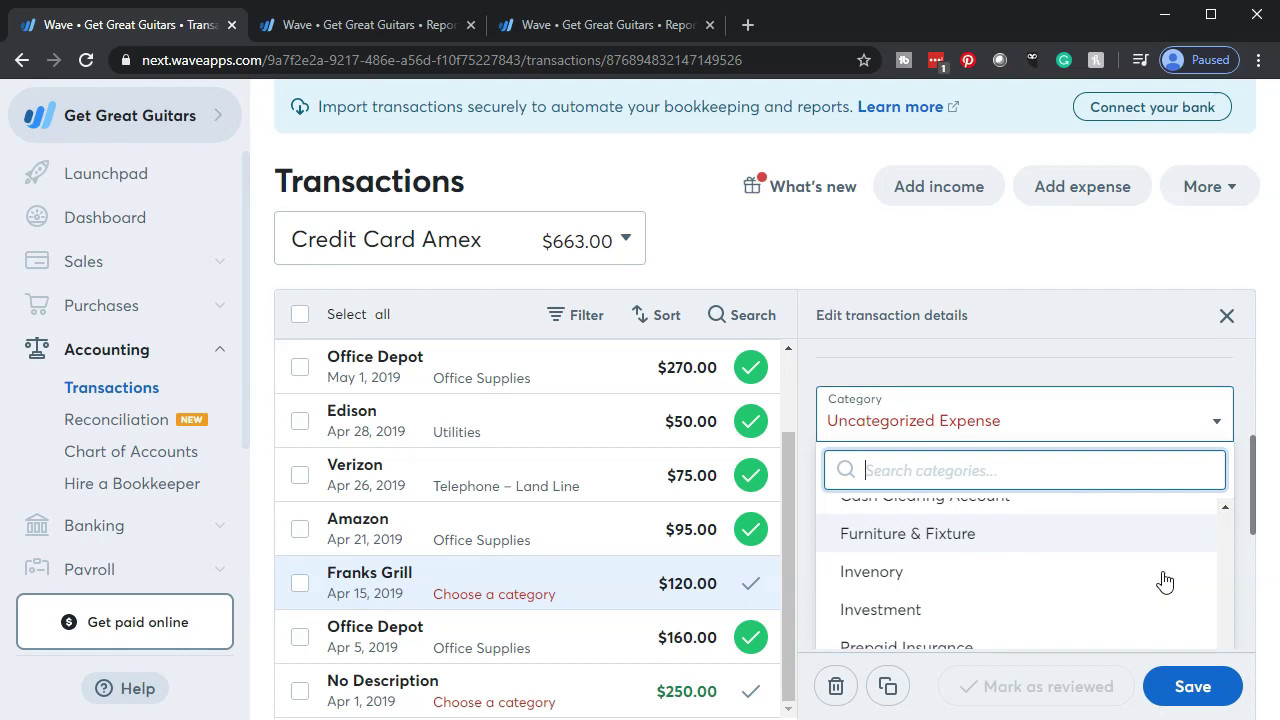
pyautogui.scroll(-5, 808, 549)
pyautogui.scroll(-2, 850, 512)
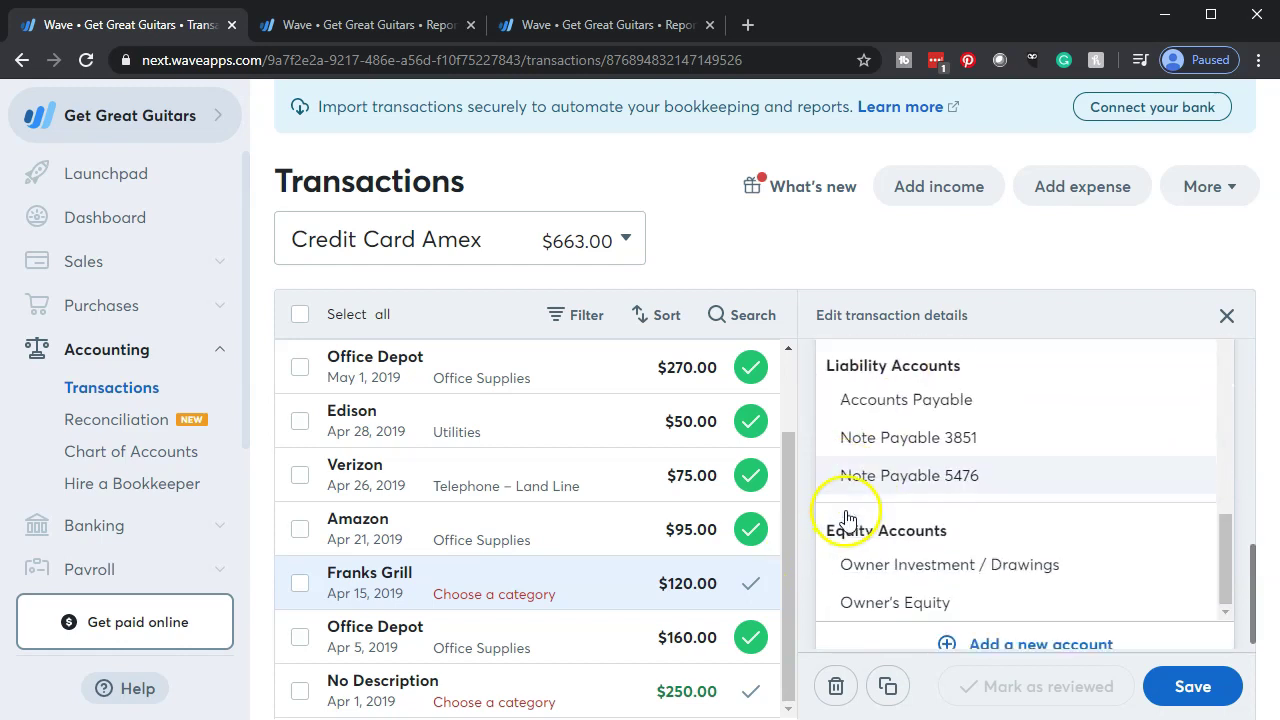
pyautogui.click(889, 566)
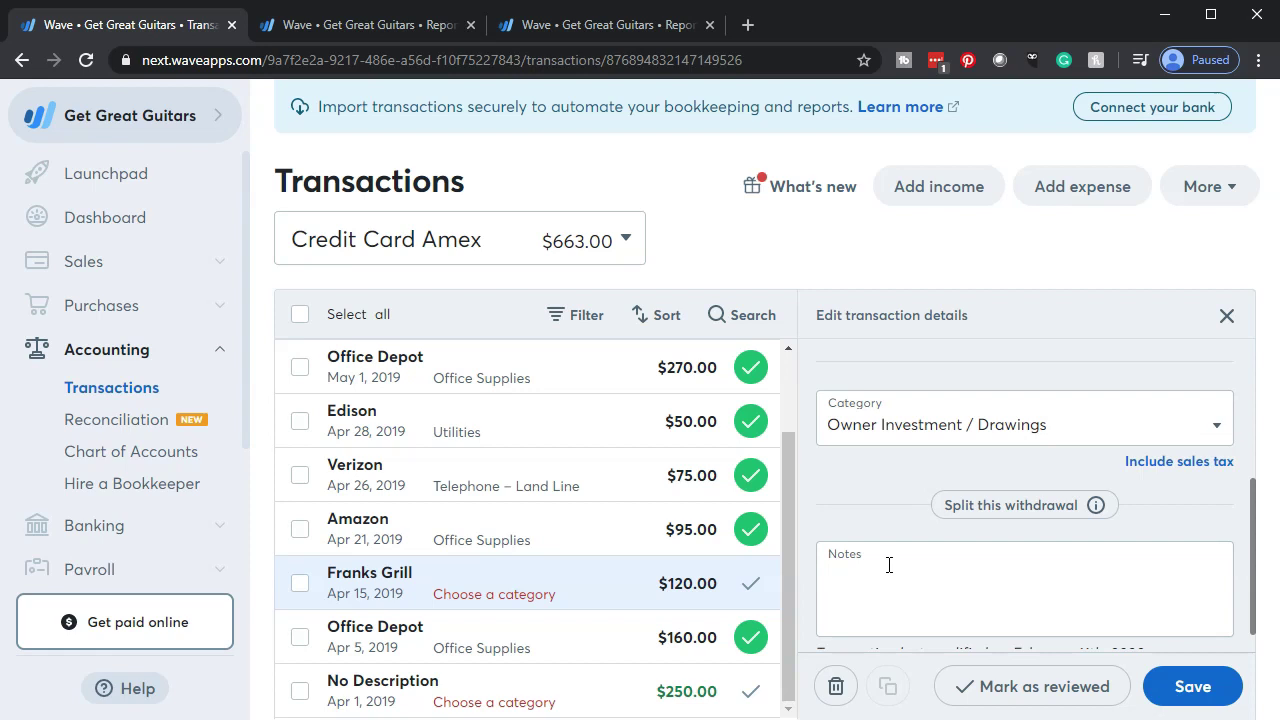
# Step: Save the Franks Grill transaction and mark it as reviewed
pyautogui.scroll(-1, 889, 565)
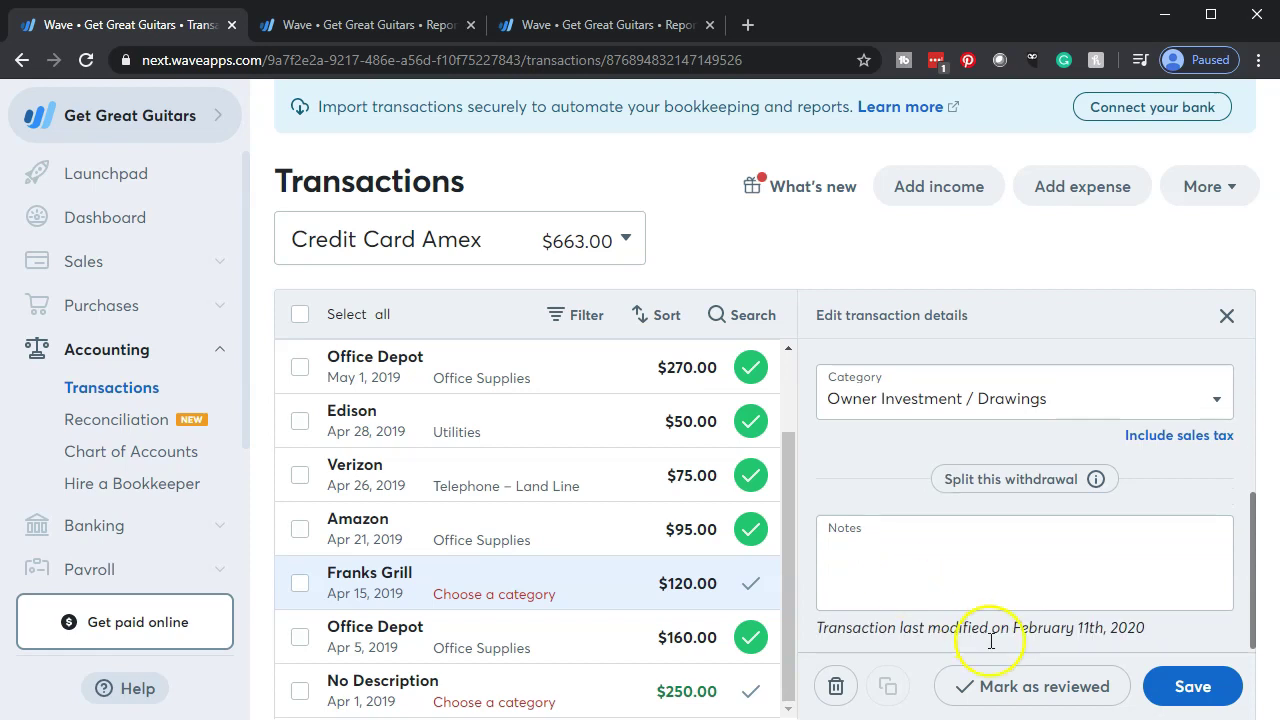
pyautogui.click(1190, 686)
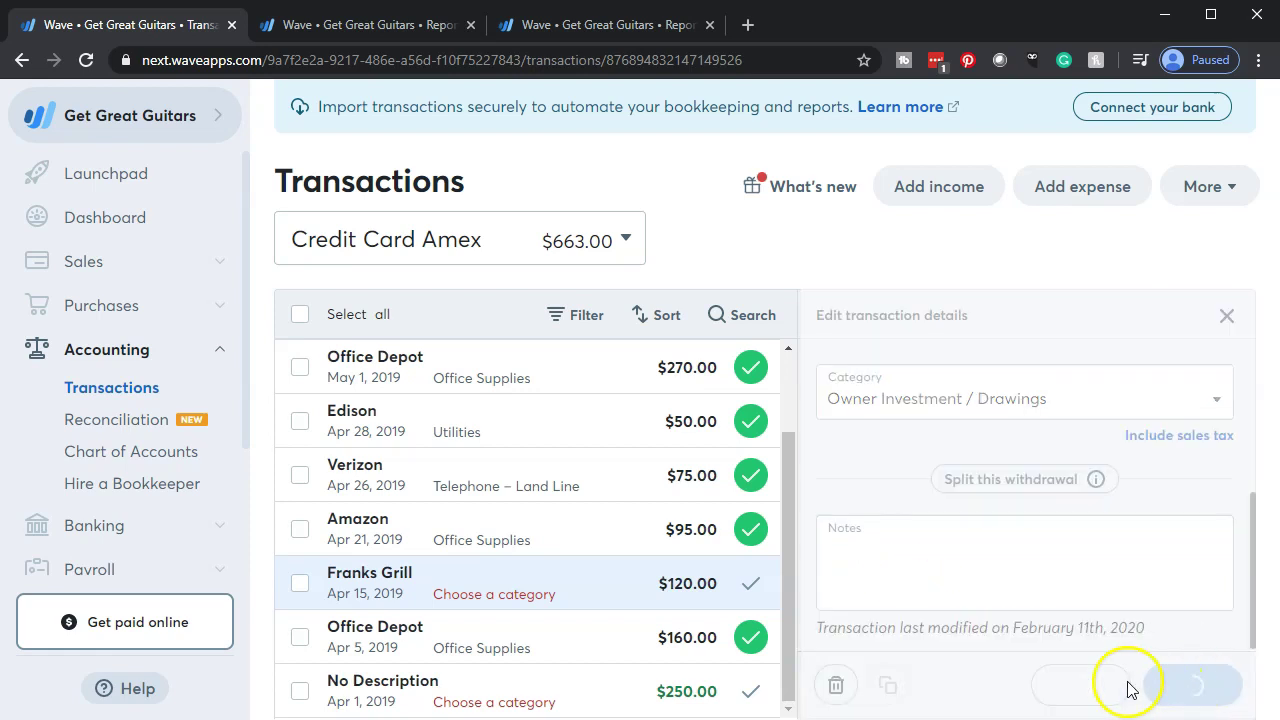
pyautogui.click(751, 585)
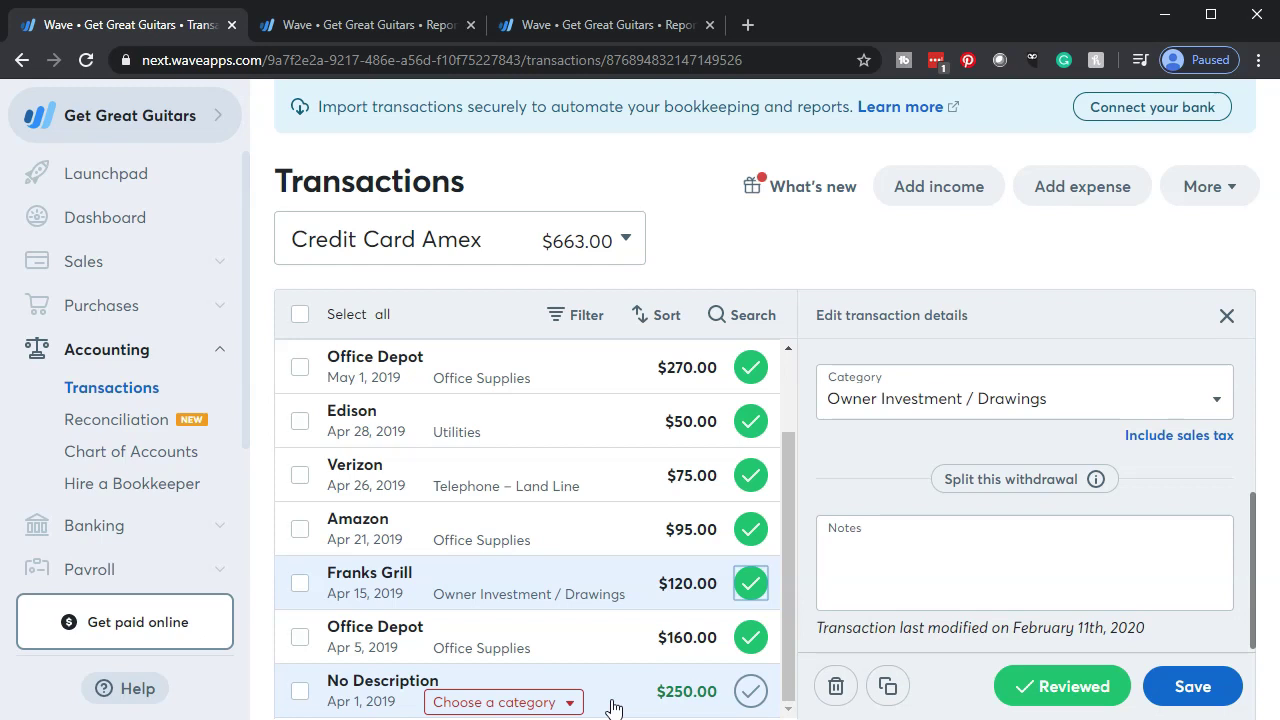
# Step: Open the Apr 1 No Description deposit and start adding a new account for its category
pyautogui.click(613, 707)
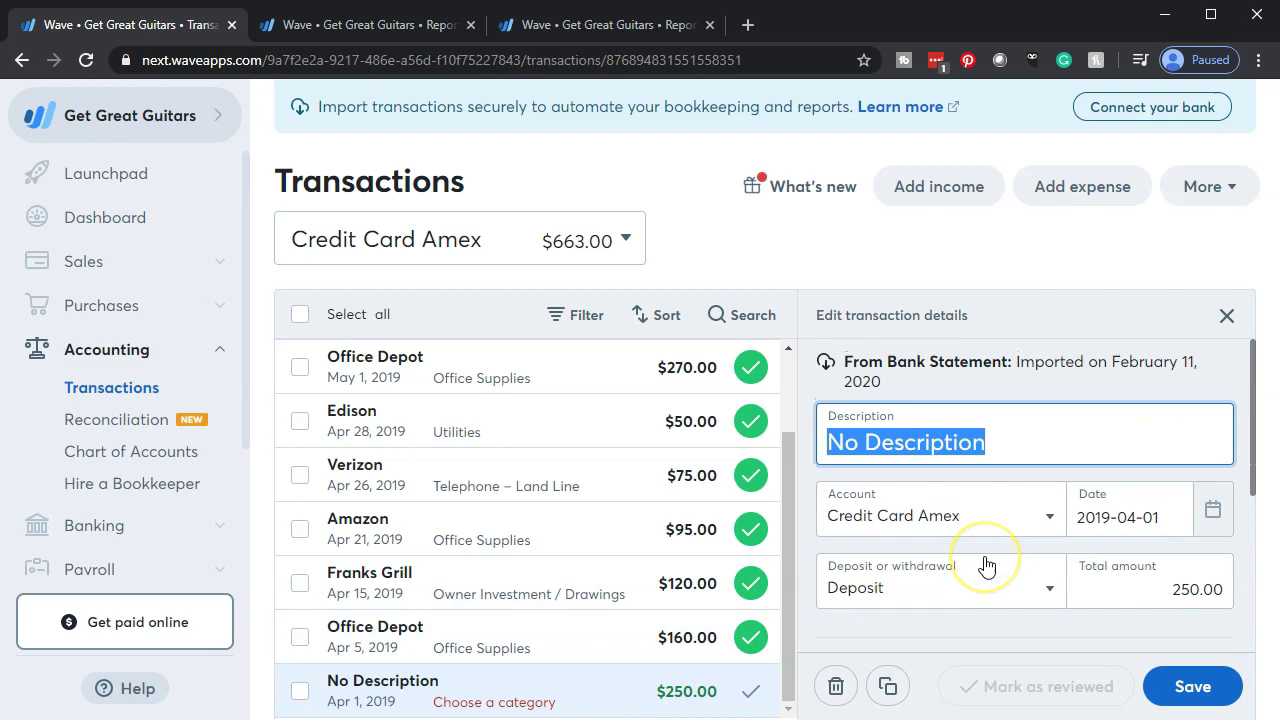
pyautogui.scroll(-2, 986, 566)
pyautogui.click(1106, 497)
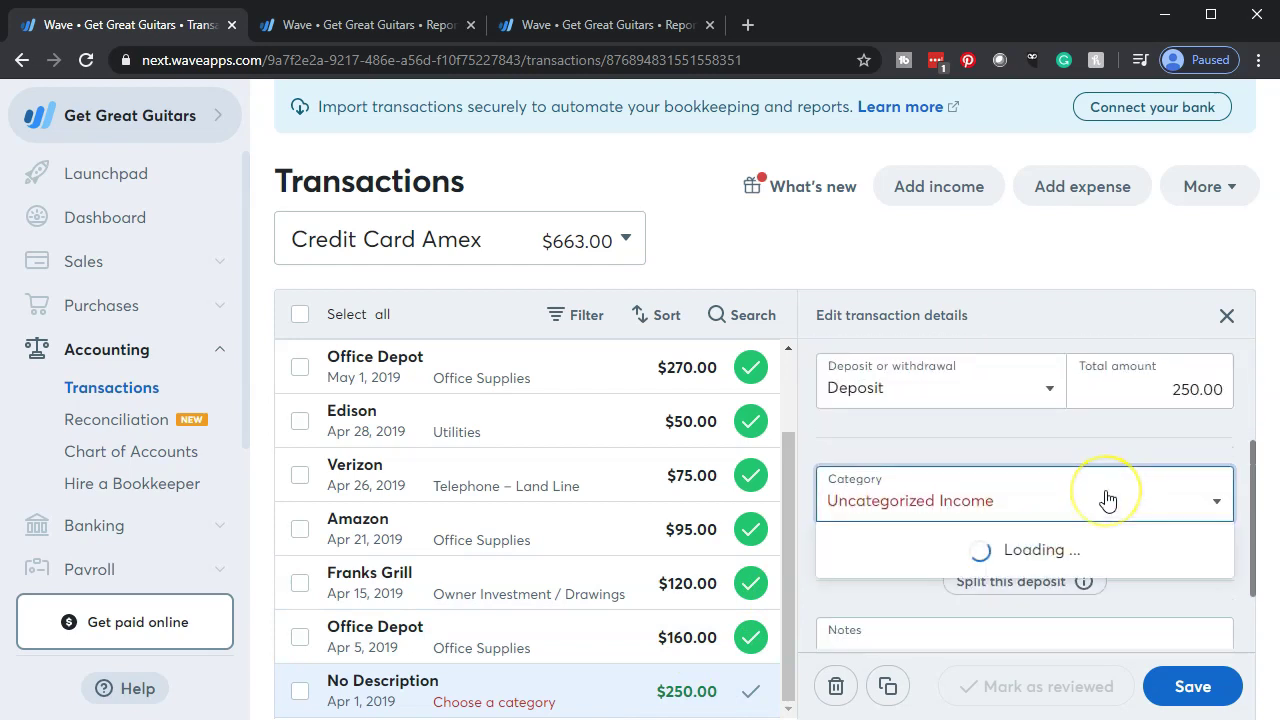
pyautogui.scroll(-10, 1095, 546)
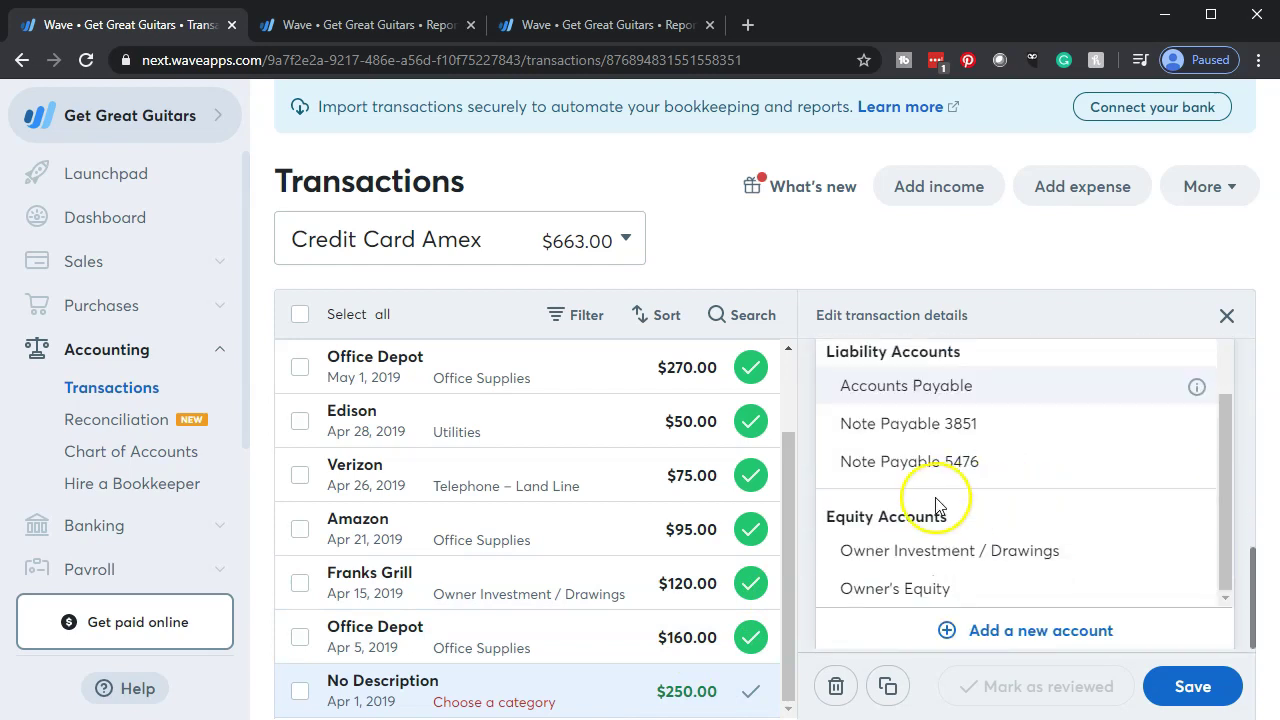
pyautogui.click(998, 626)
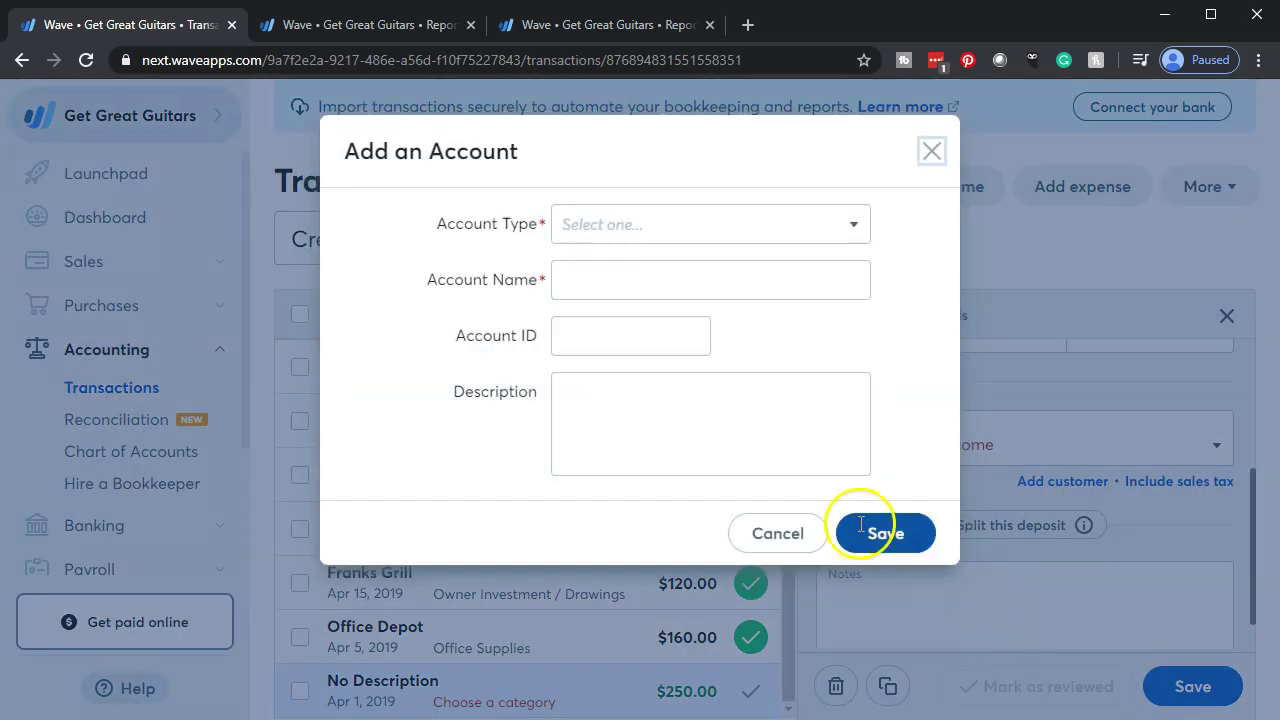
# Step: Create an Other Short-Term Liability account named Credit Card Clearing Account as the deposit's category
pyautogui.click(694, 238)
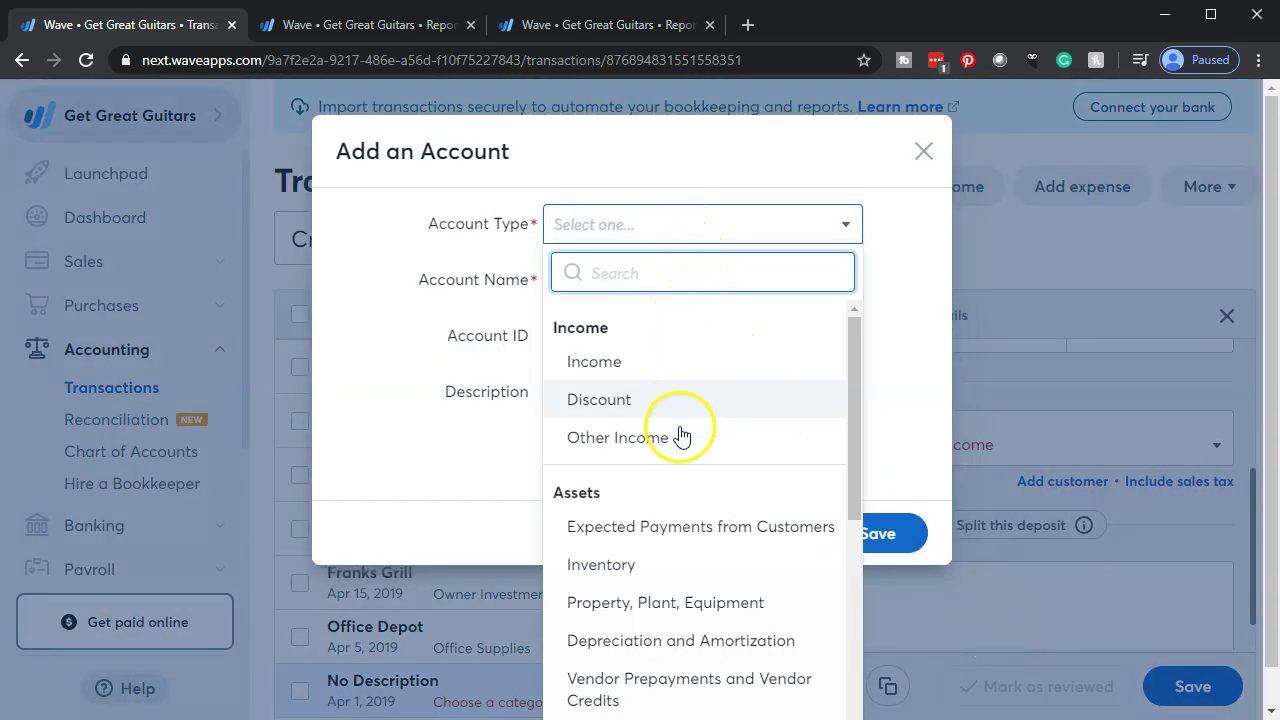
pyautogui.scroll(-3, 680, 437)
pyautogui.scroll(-5, 680, 437)
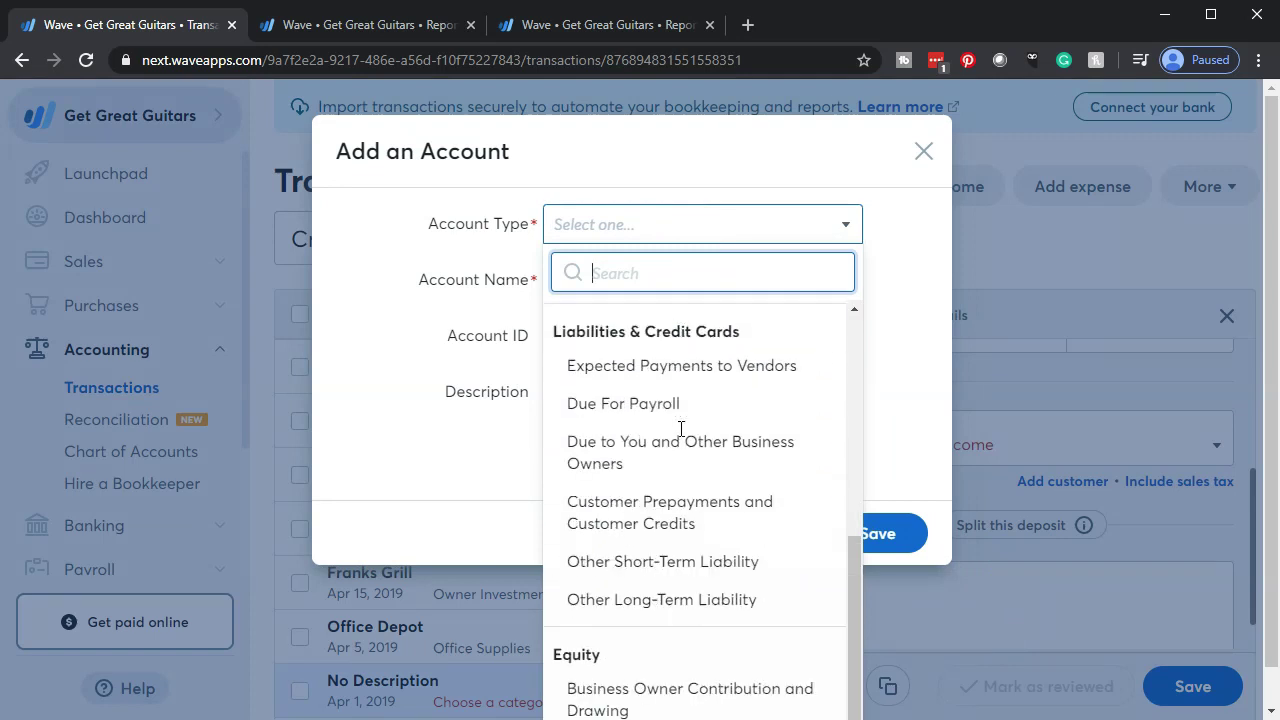
pyautogui.click(644, 578)
pyautogui.click(630, 289)
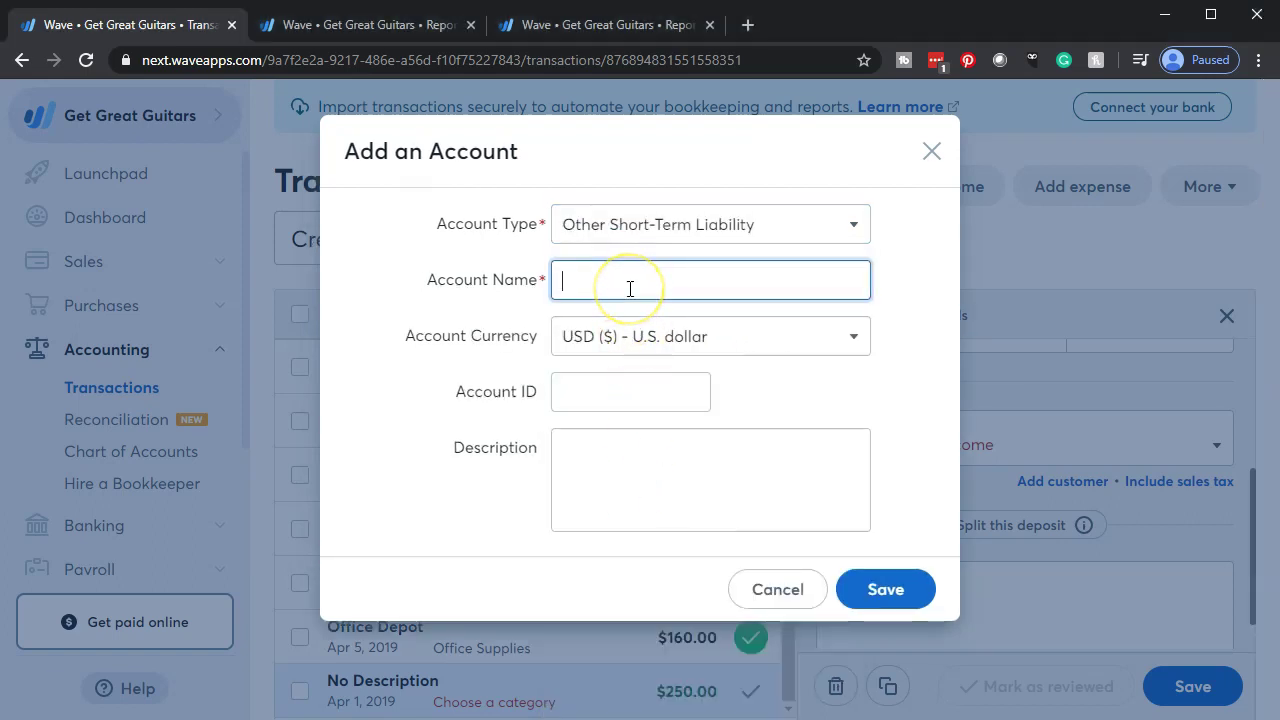
pyautogui.write('Credit C')
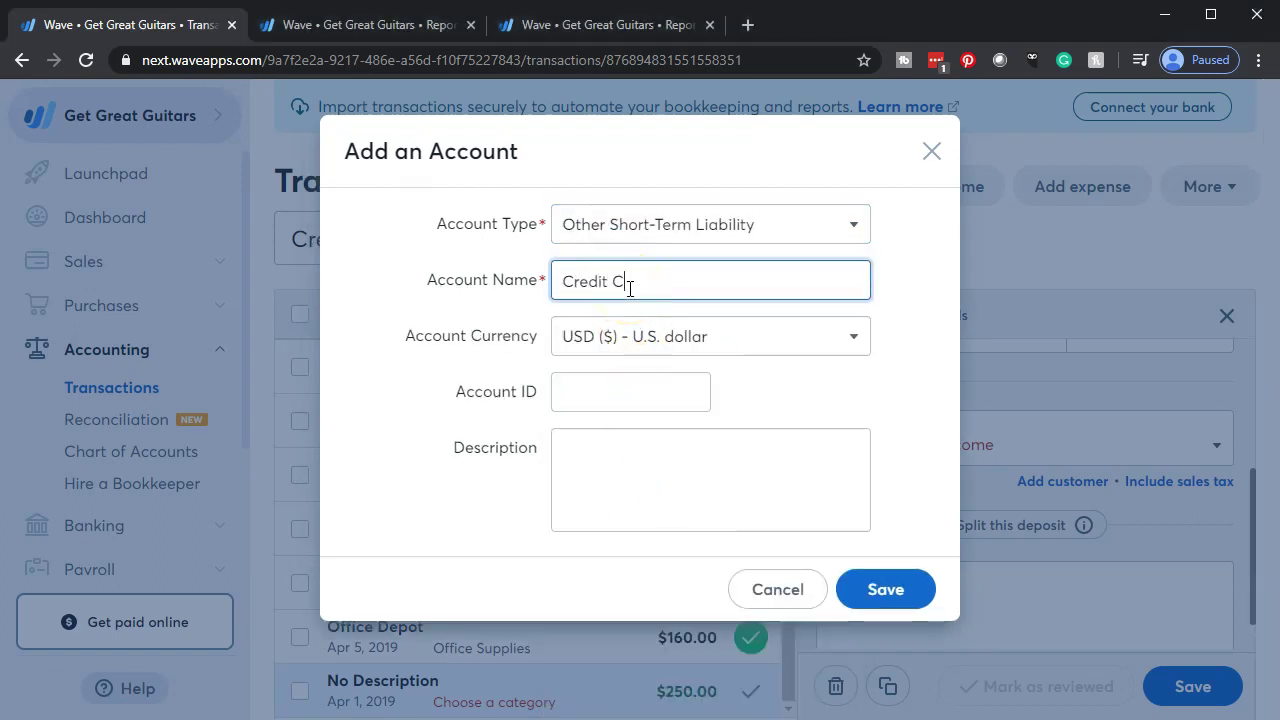
pyautogui.write('ard Cl')
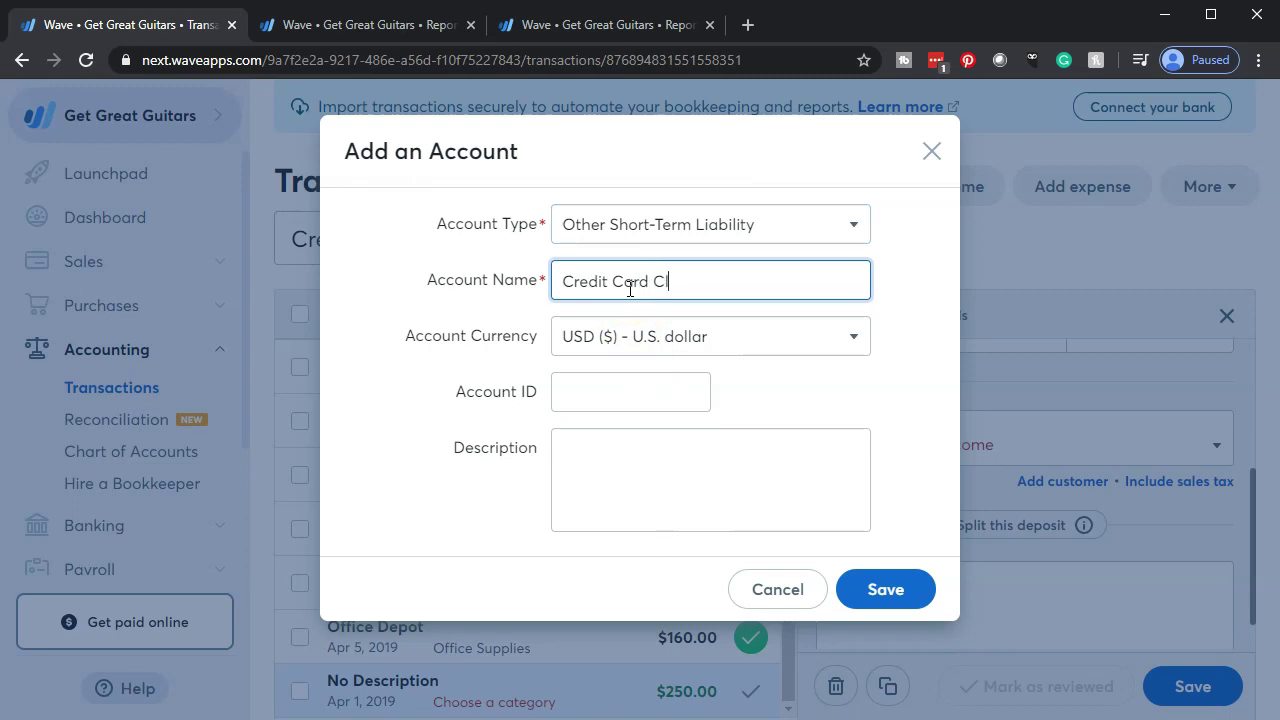
pyautogui.write('earing Account')
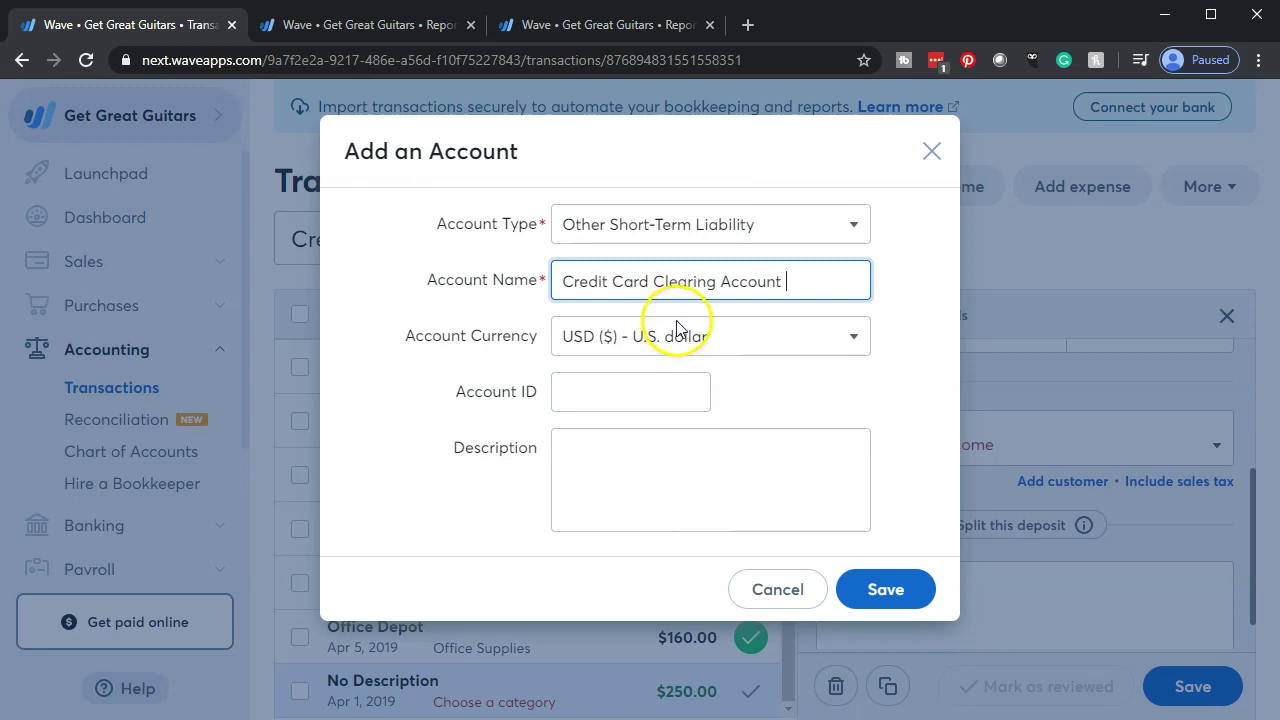
pyautogui.click(880, 600)
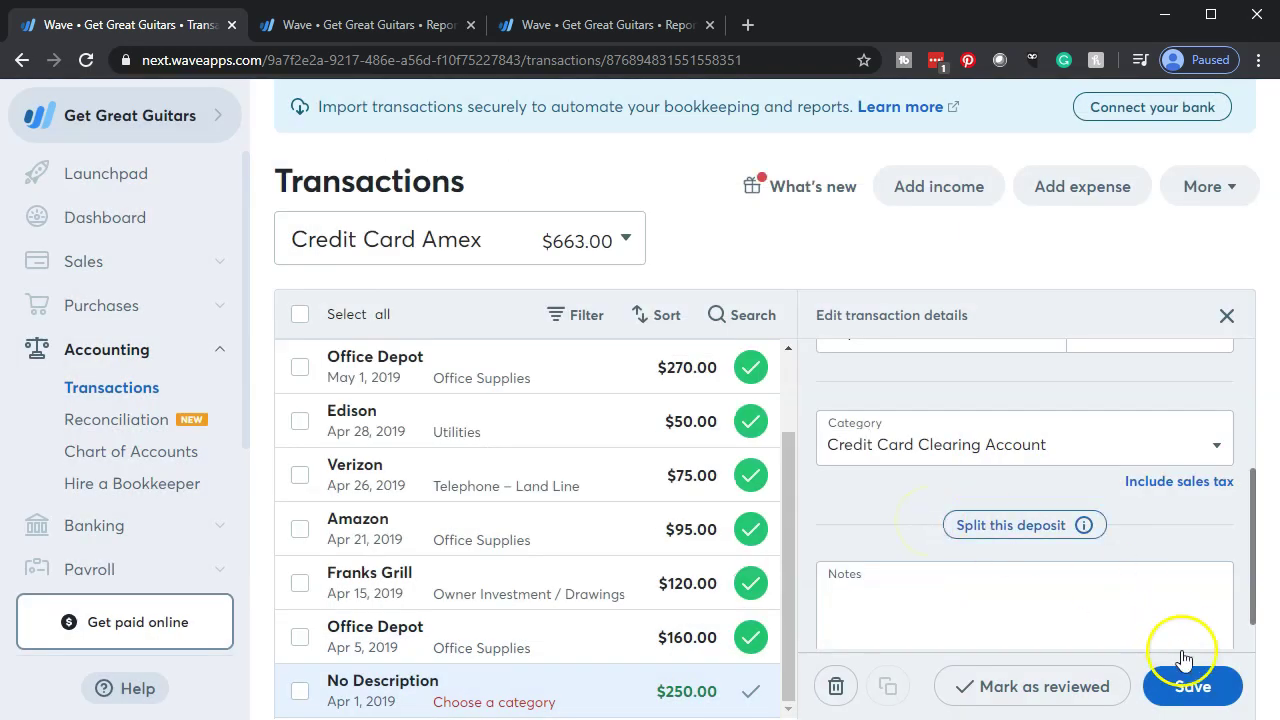
# Step: Save the Apr 1 No Description deposit and mark it as reviewed
pyautogui.click(1180, 686)
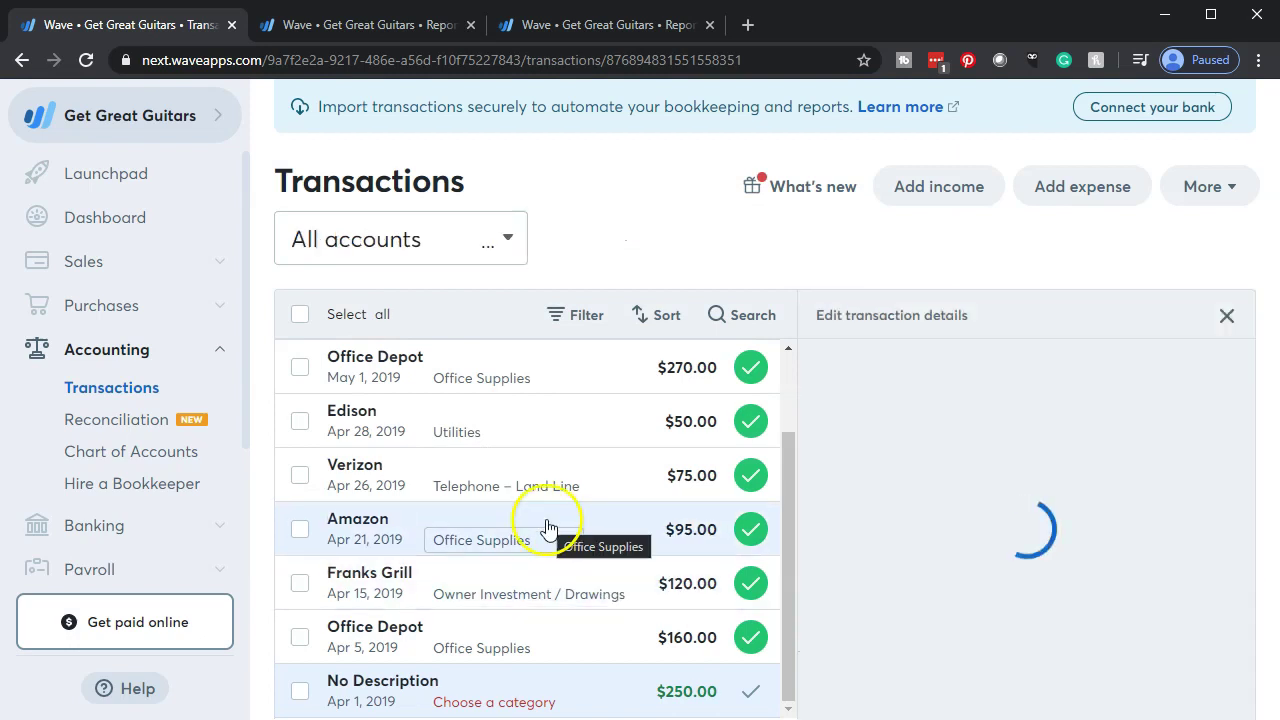
pyautogui.click(751, 694)
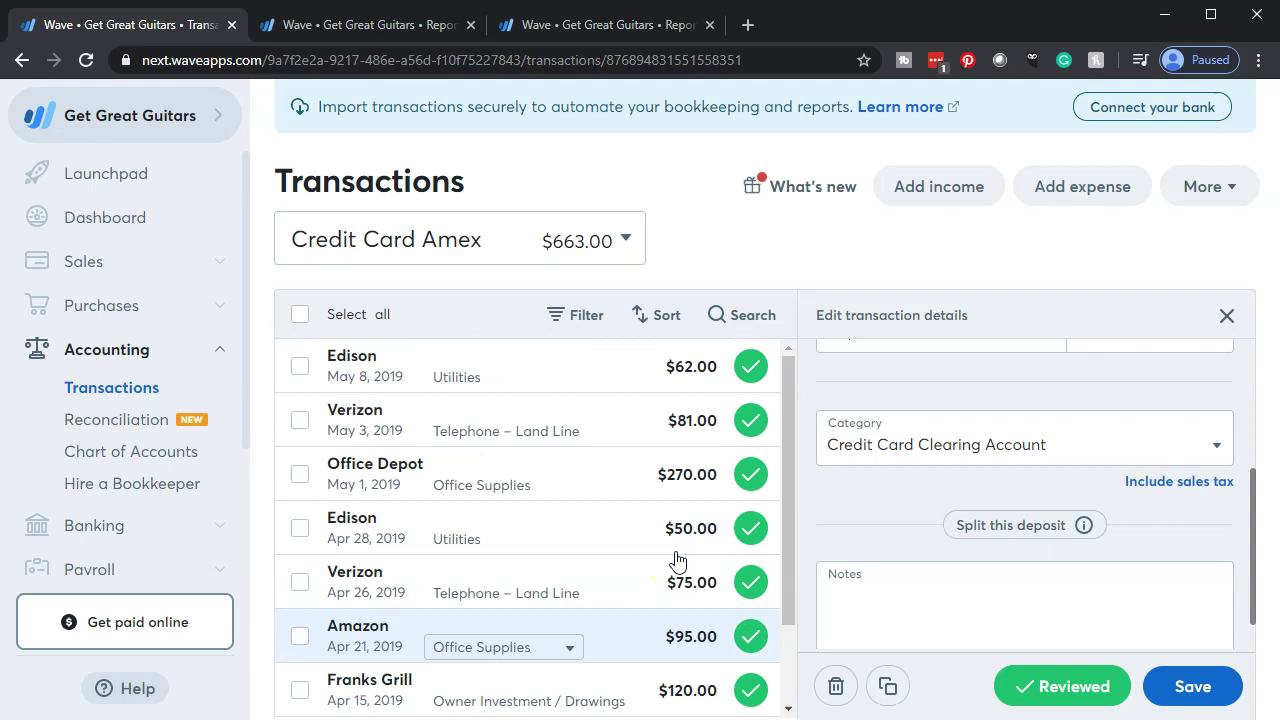
# Step: Refresh the Balance Sheet as of 2019-12-31 and examine the checking account and current liabilities
pyautogui.click(677, 22)
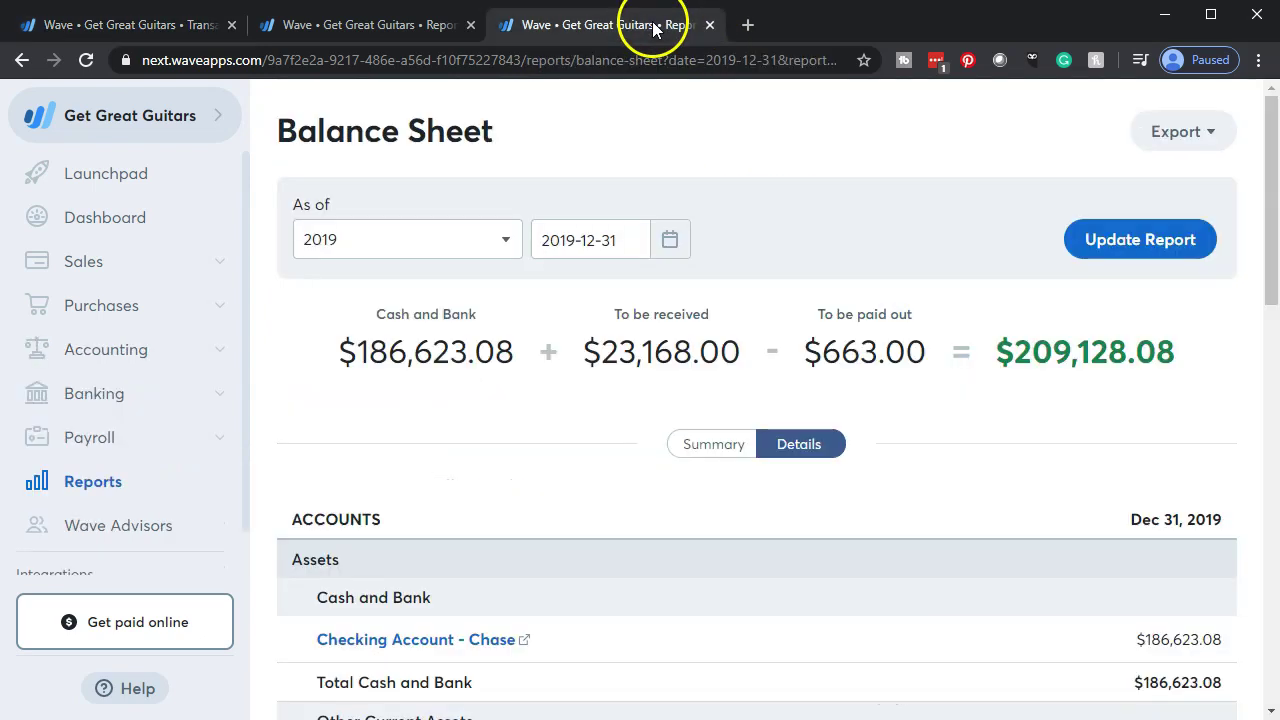
pyautogui.click(1148, 243)
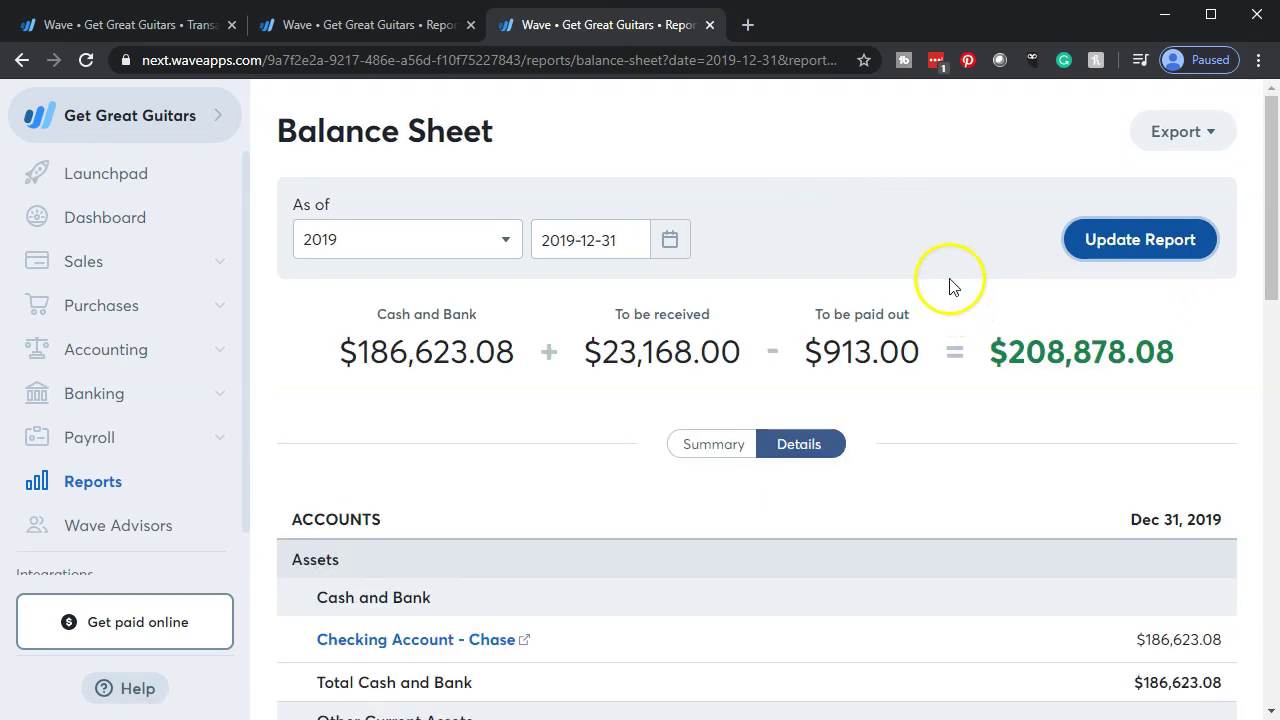
pyautogui.scroll(-2, 951, 275)
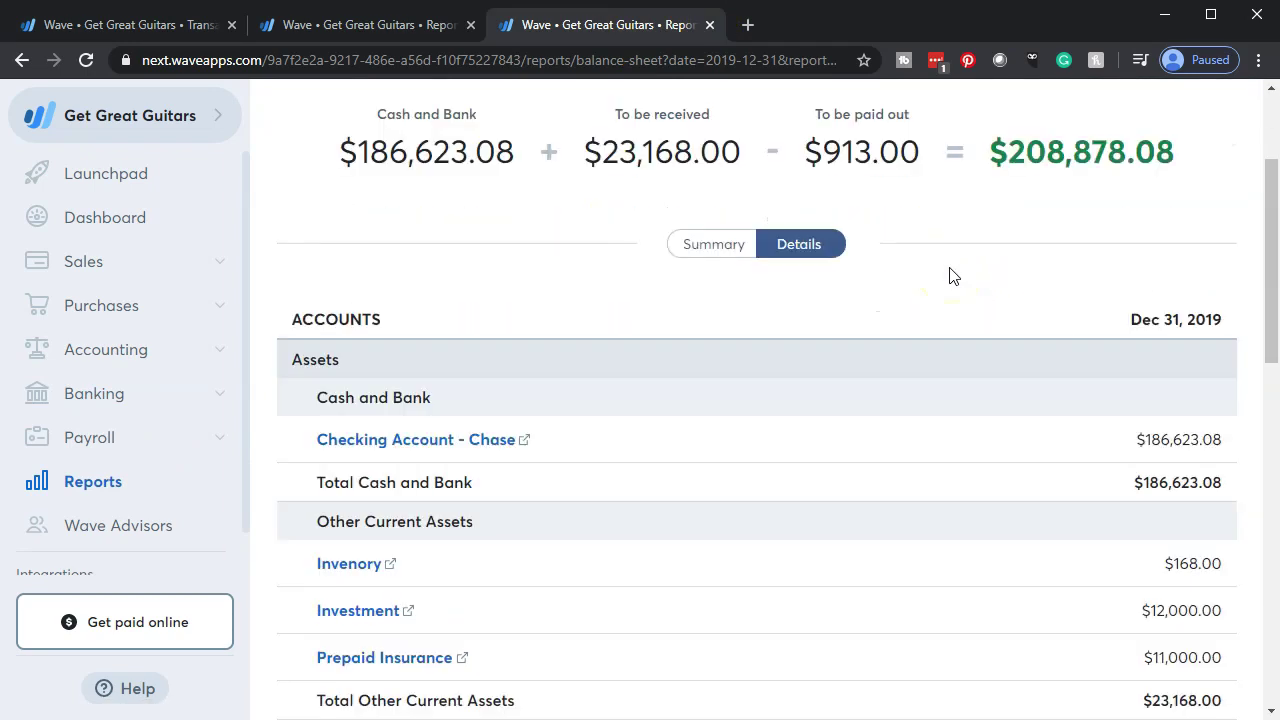
pyautogui.scroll(-6, 952, 276)
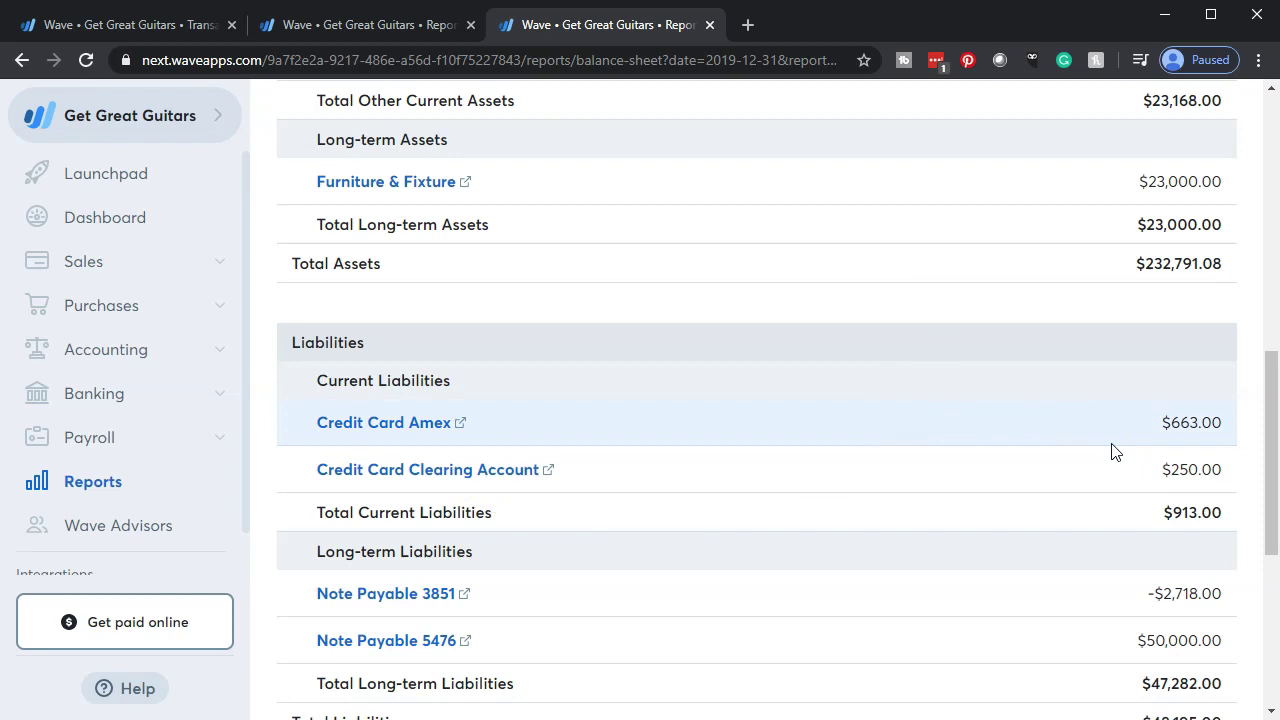
pyautogui.scroll(5, 1112, 450)
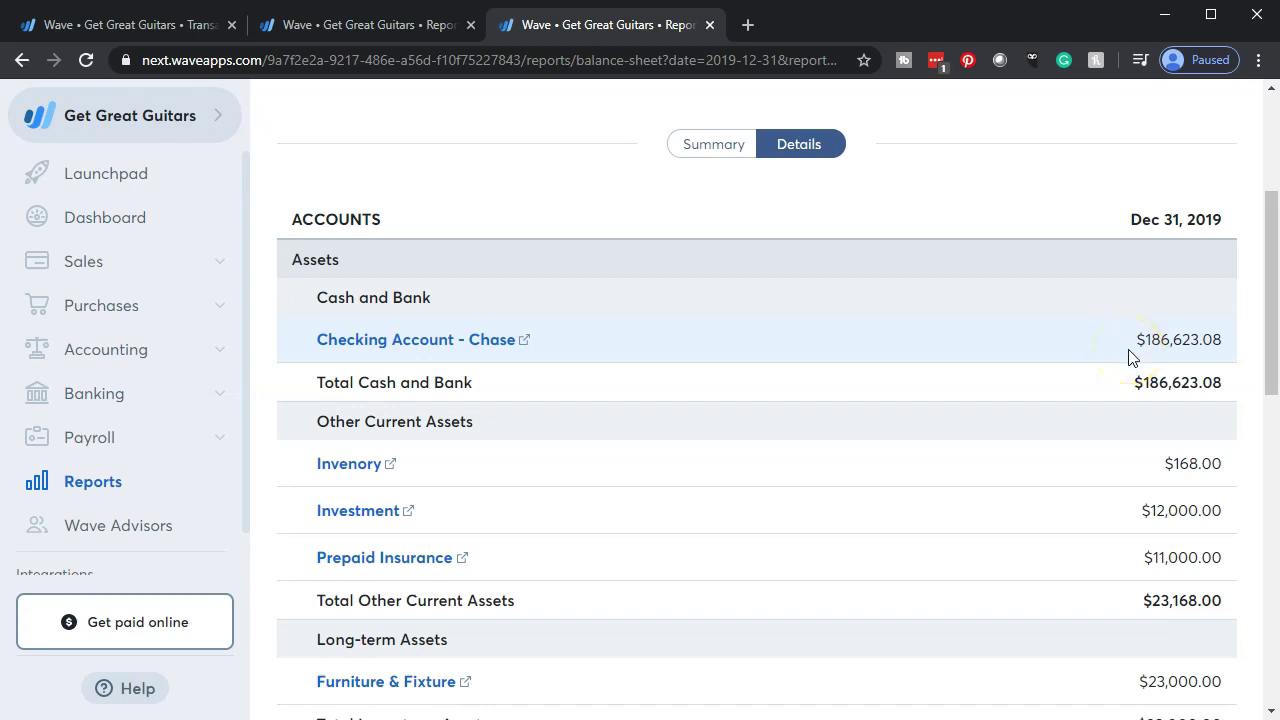
pyautogui.scroll(-6, 1128, 349)
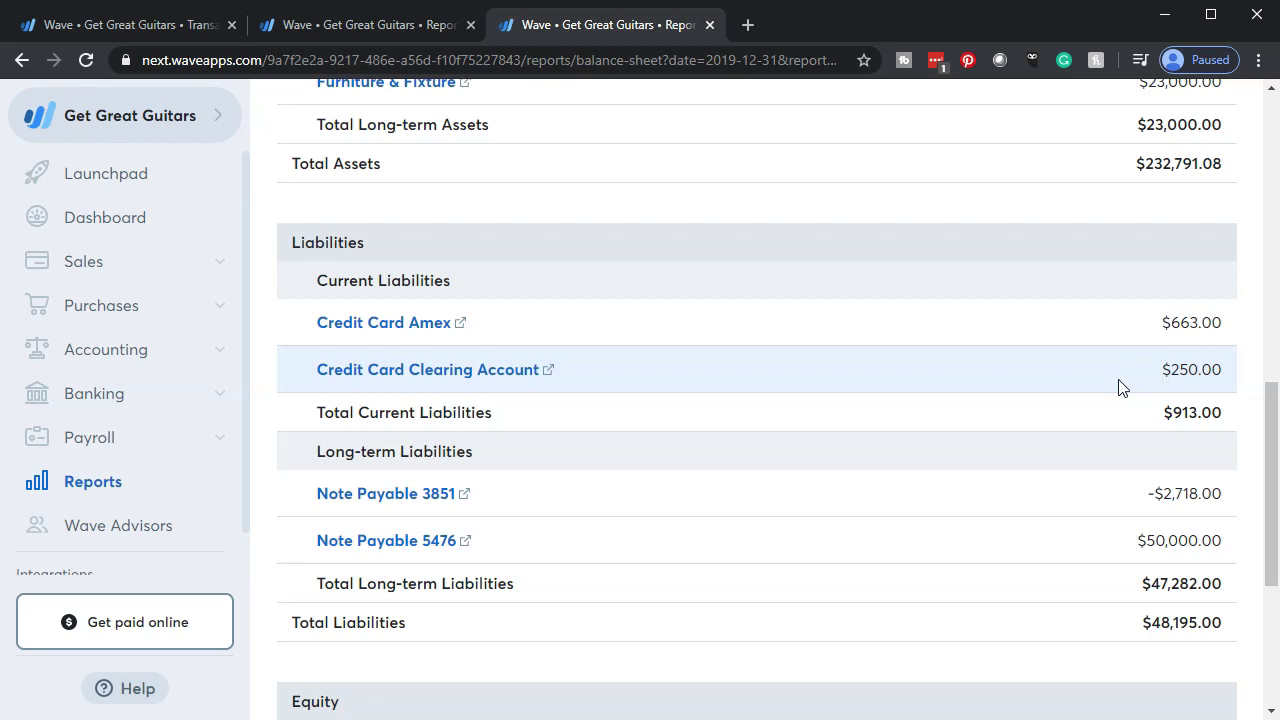
# Step: Refresh the 2019 Profit & Loss report and examine its income and operating expense accounts
pyautogui.click(385, 31)
pyautogui.scroll(10, 700, 354)
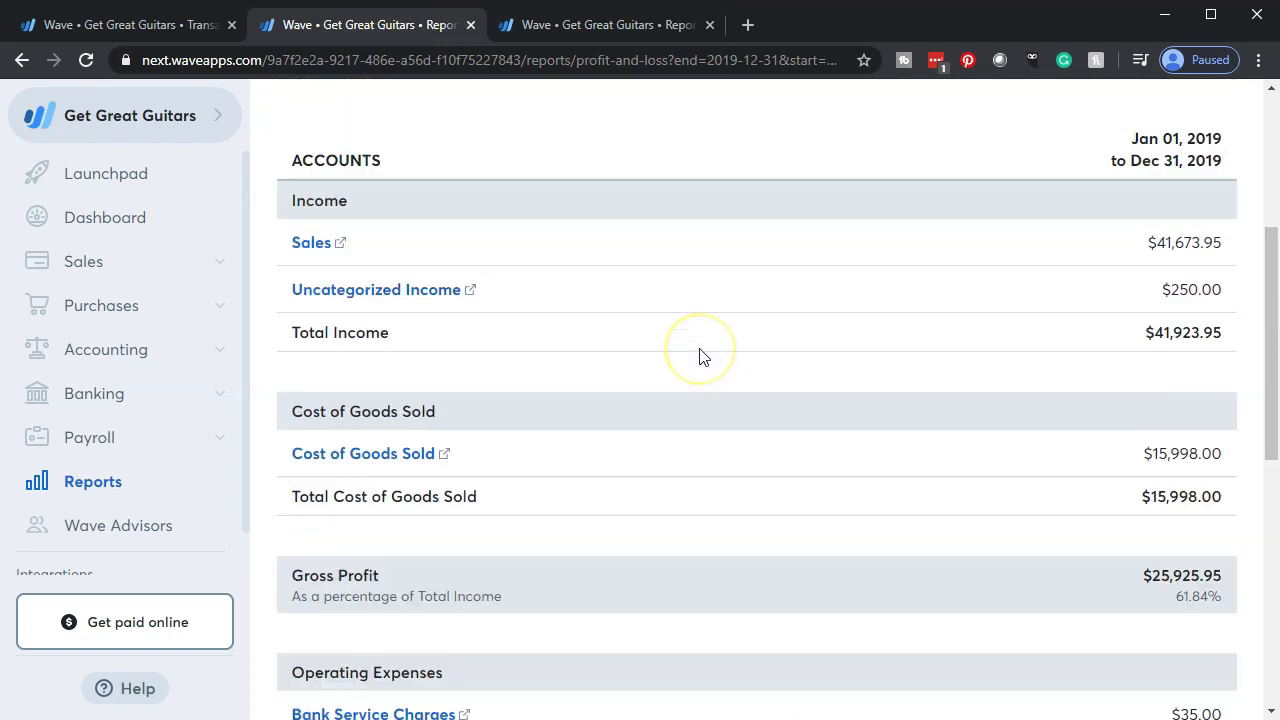
pyautogui.click(1098, 216)
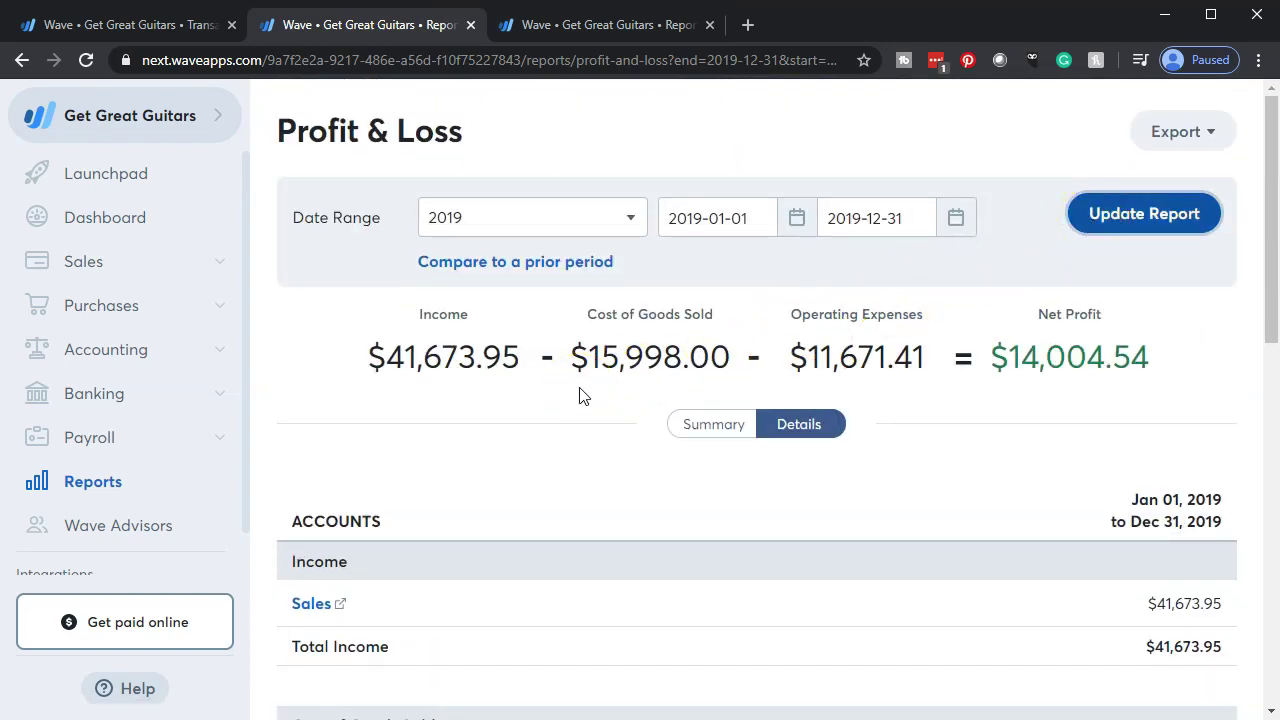
pyautogui.scroll(-4, 583, 396)
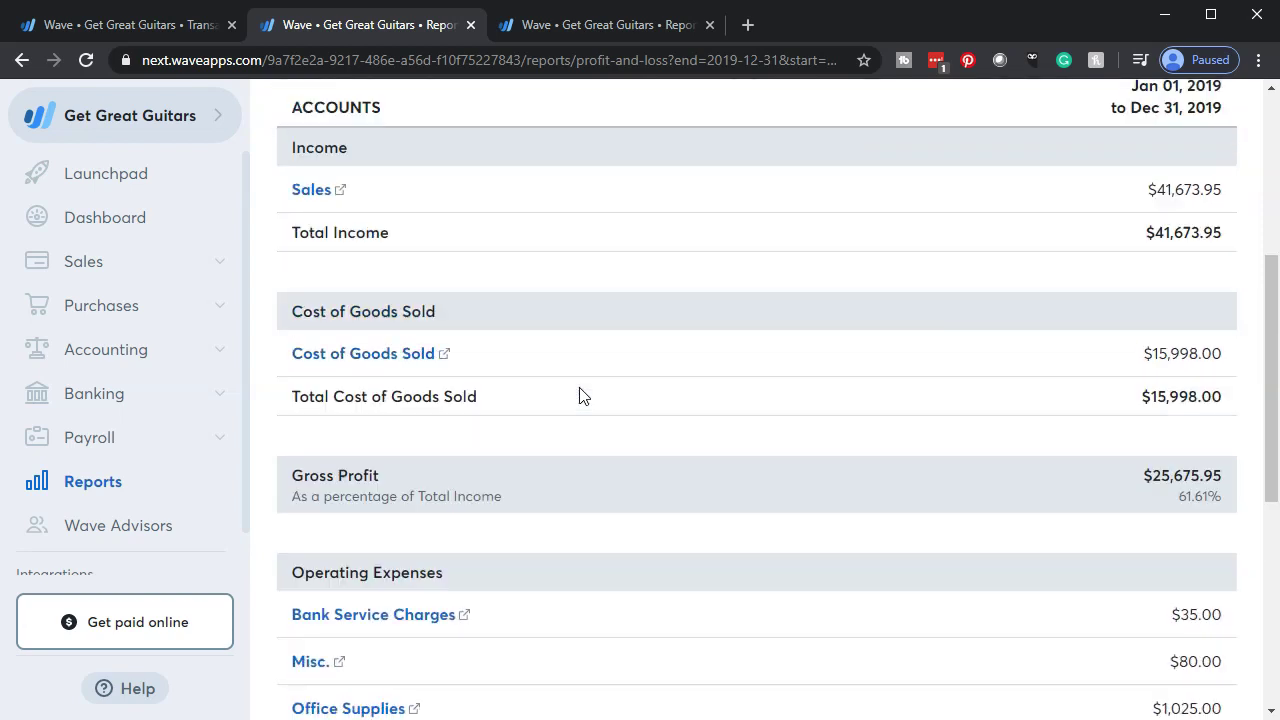
pyautogui.scroll(1, 579, 390)
pyautogui.click(463, 314)
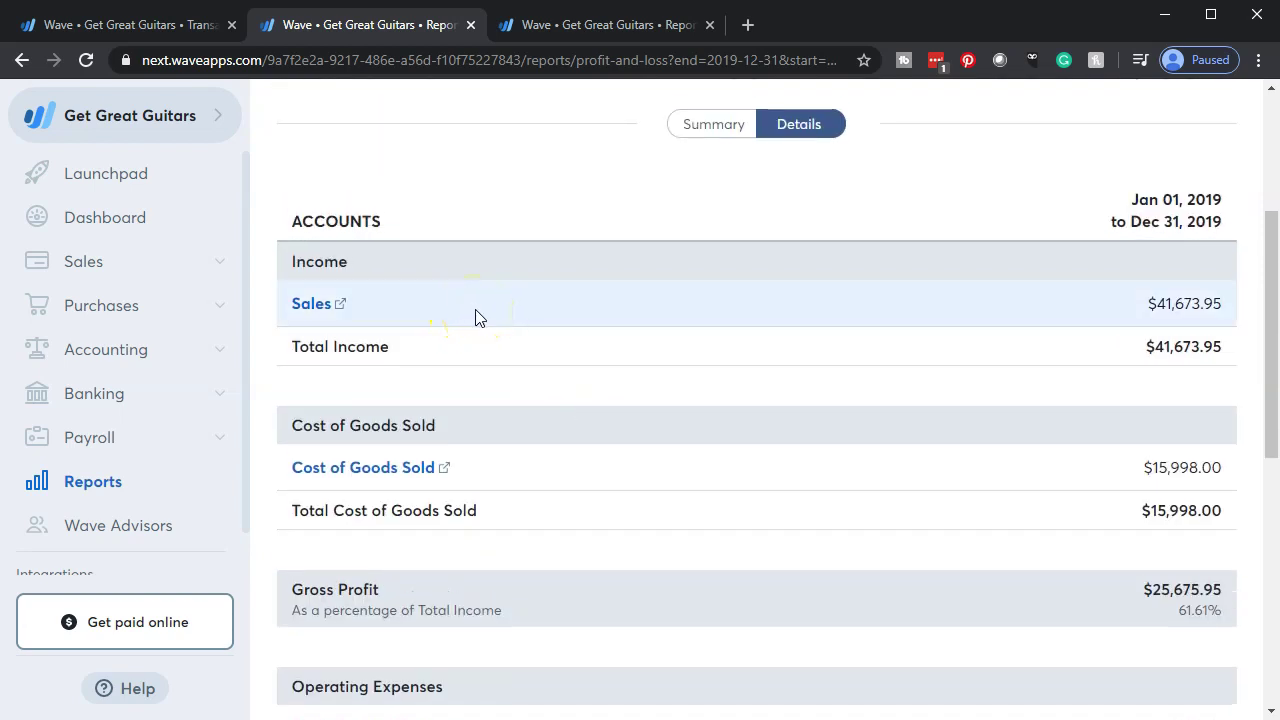
pyautogui.scroll(-3, 476, 316)
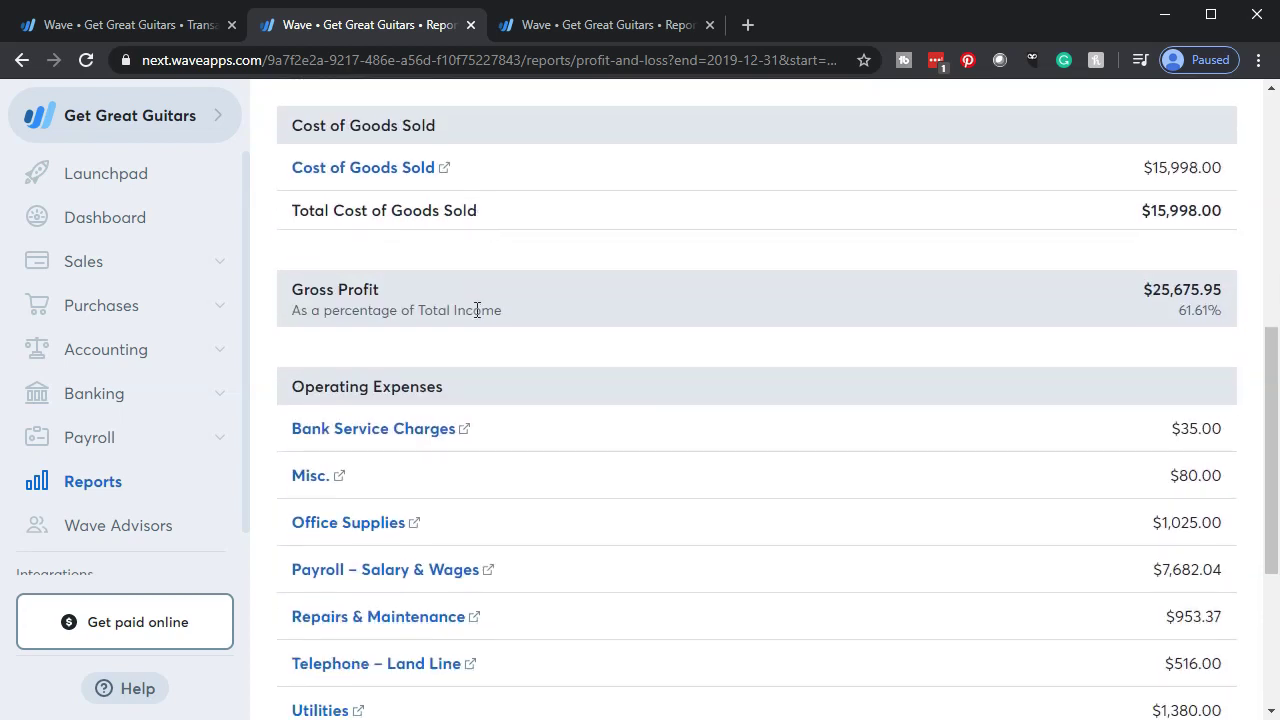
pyautogui.scroll(-1, 477, 310)
pyautogui.click(481, 466)
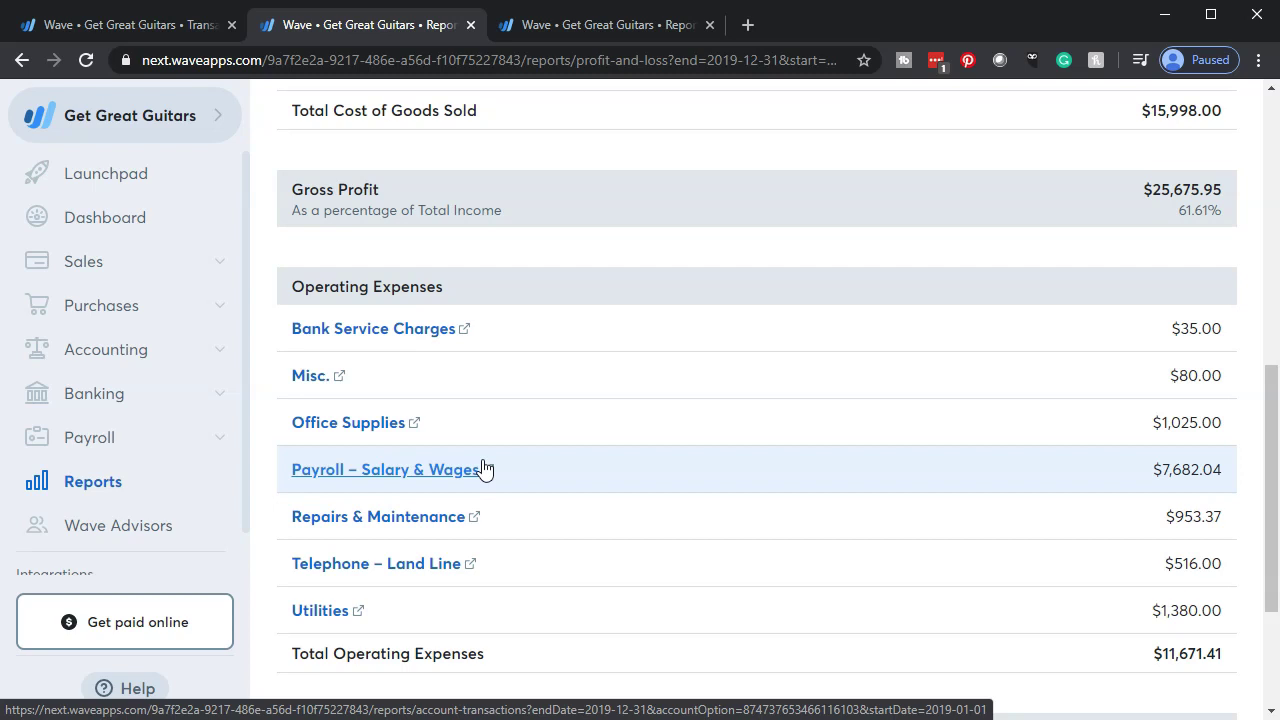
# Step: Return to the Balance Sheet and review the Credit Card Amex and Credit Card Clearing Account liabilities
pyautogui.click(590, 28)
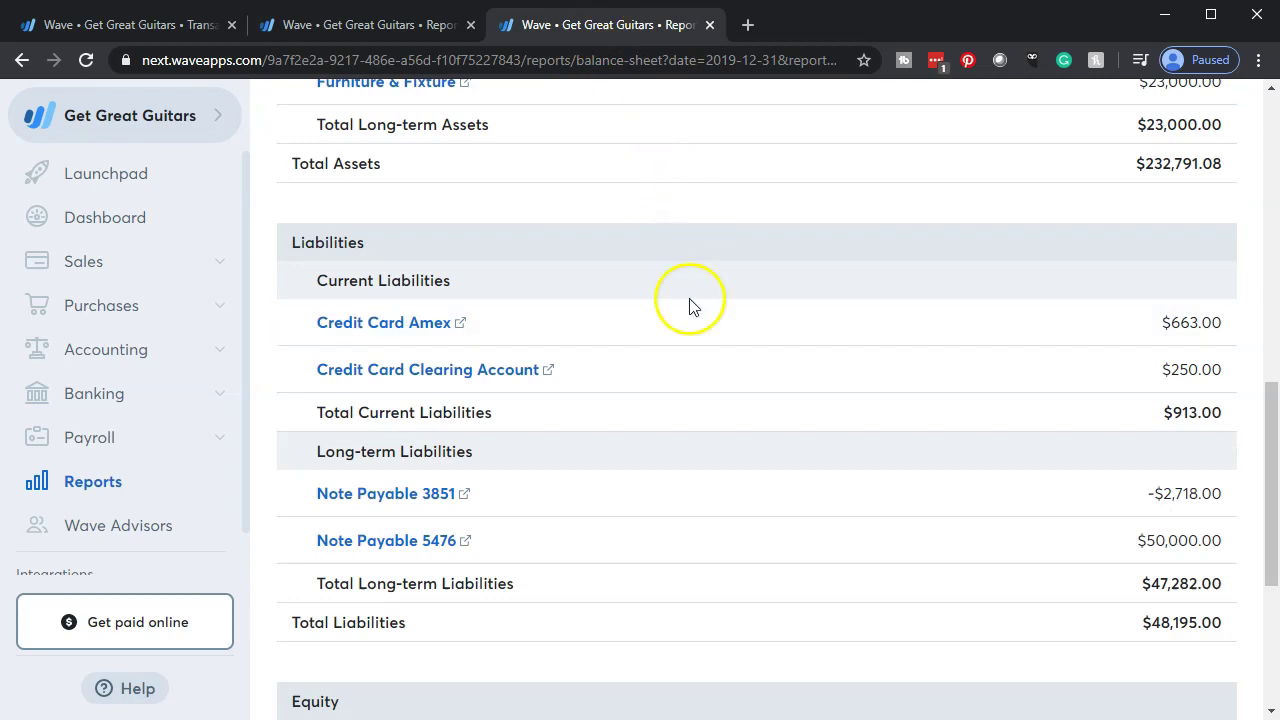
pyautogui.scroll(2, 690, 310)
pyautogui.scroll(-2, 690, 314)
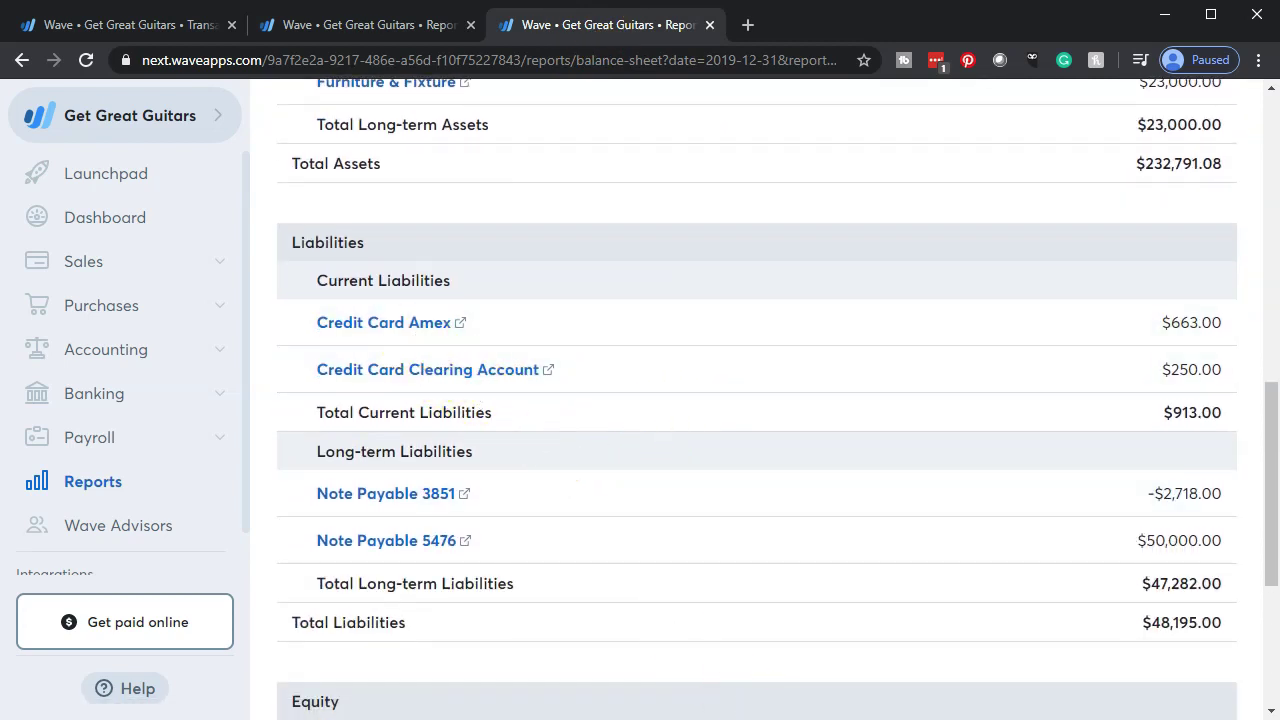
# Step: Switch to Credit Card.xlsx in Excel and examine the statement heading and the April 30 balance
pyautogui.hotkey('alt', 'Tab')
pyautogui.click(617, 463)
pyautogui.scroll(2, 617, 463)
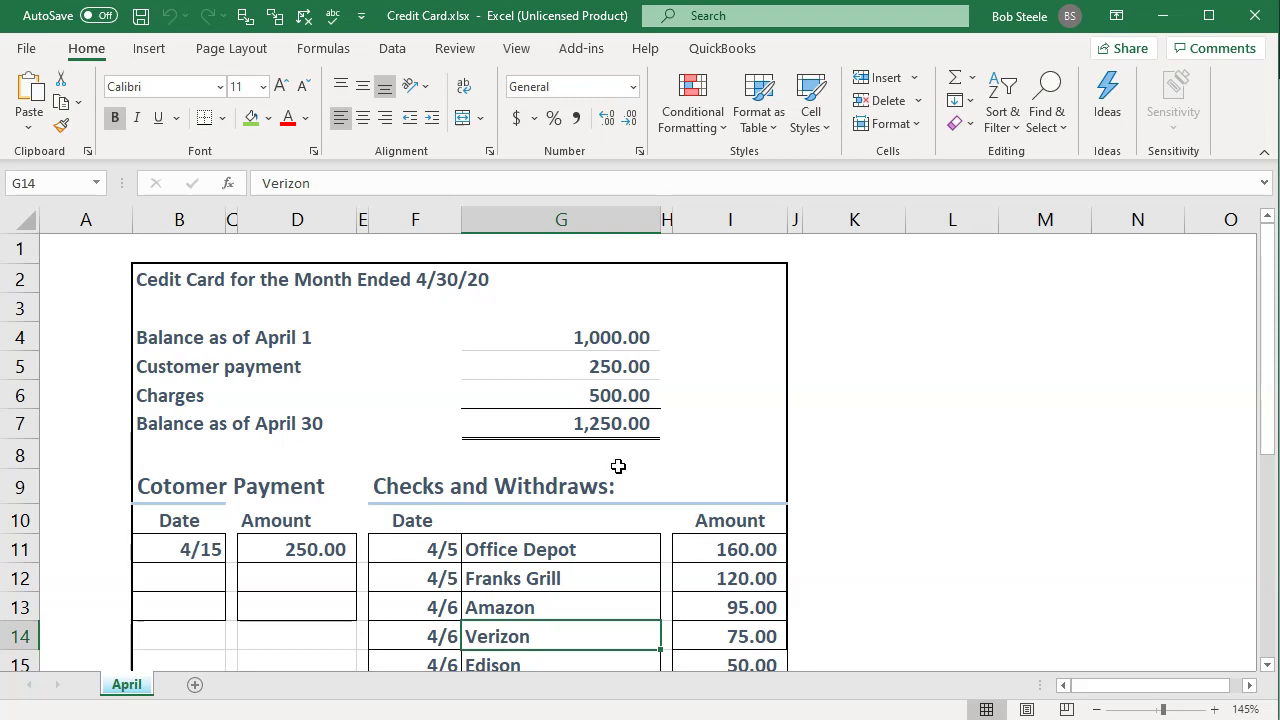
pyautogui.click(196, 282)
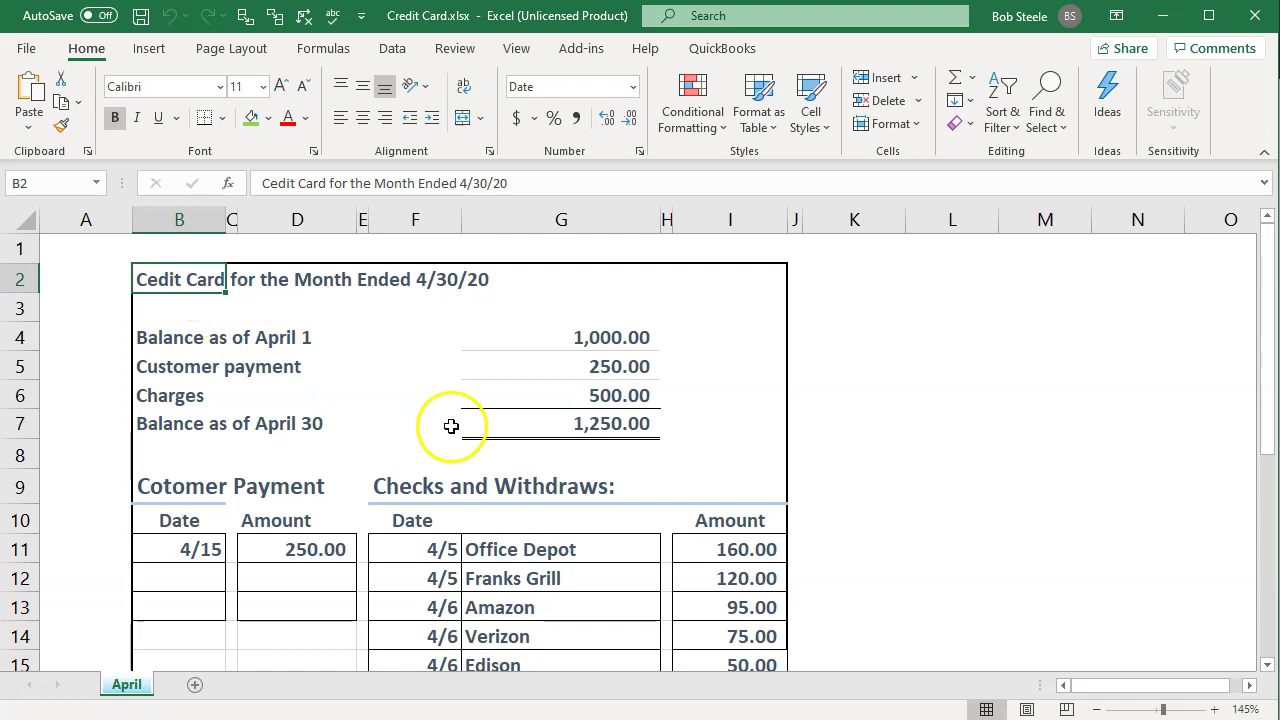
pyautogui.click(587, 434)
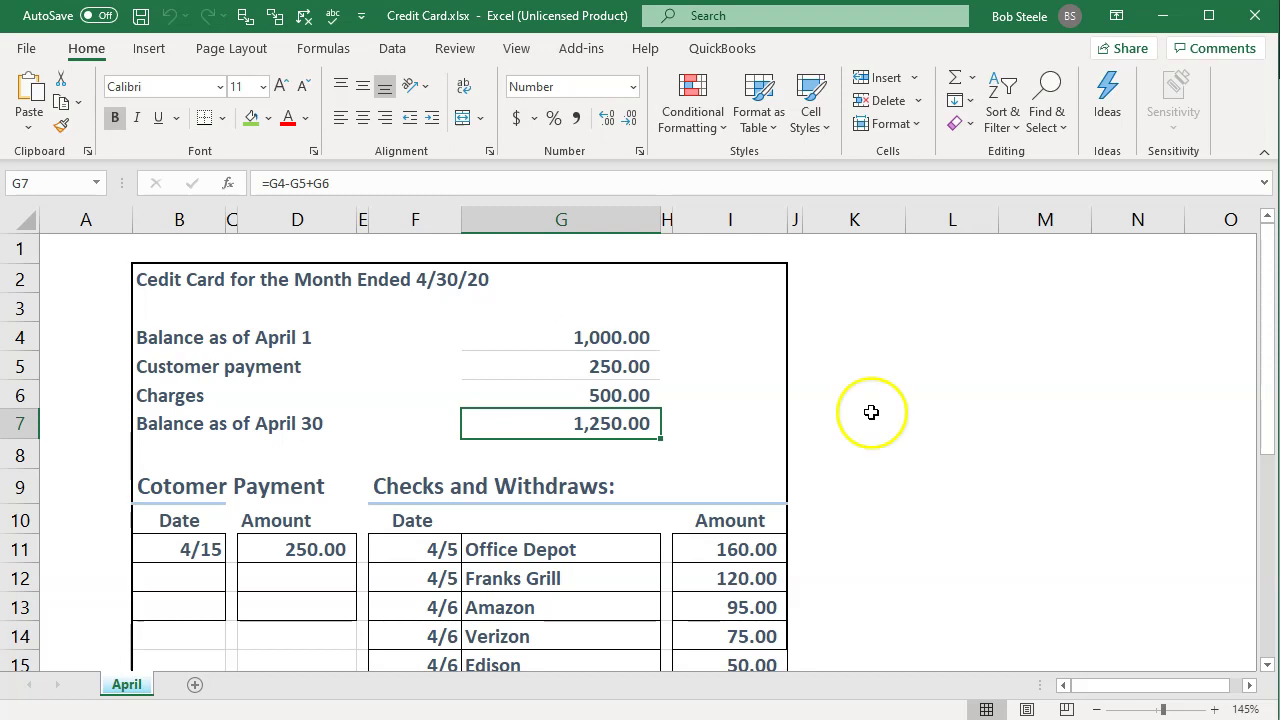
# Step: Return to the Balance Sheet in Wave, set its as-of date to 2019-04-30 and update the report
pyautogui.click(1162, 15)
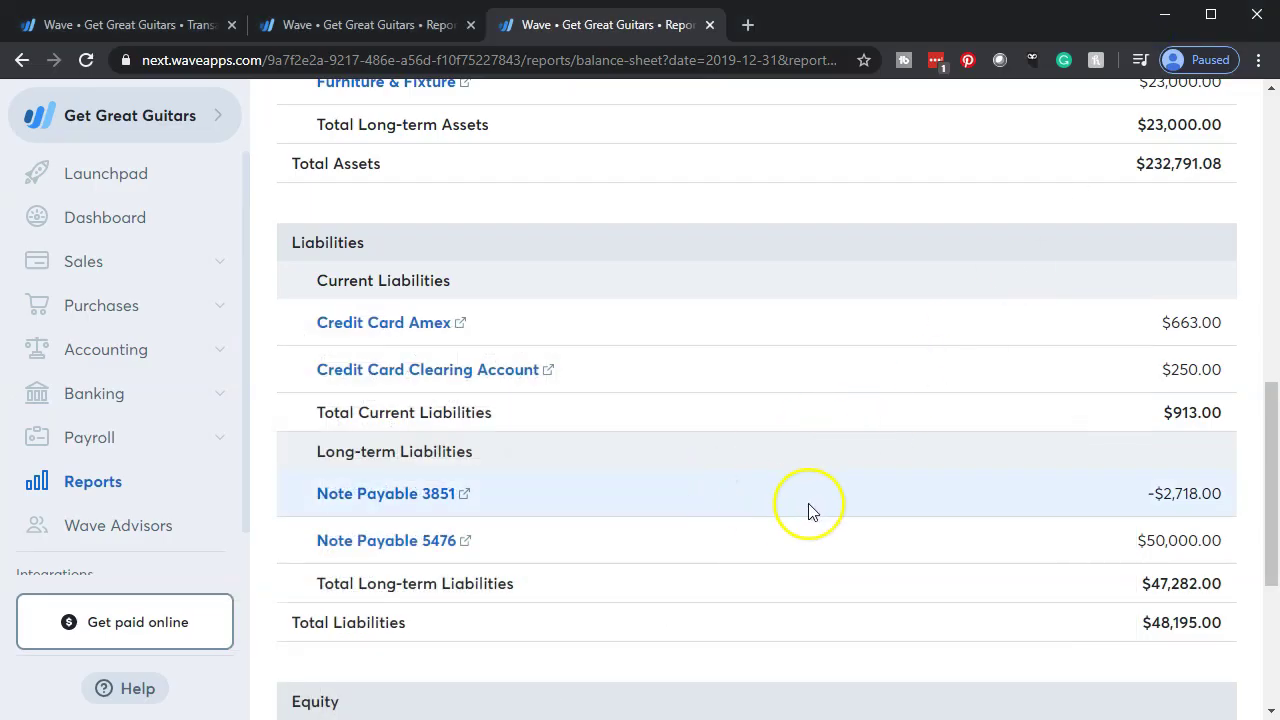
pyautogui.scroll(8, 812, 510)
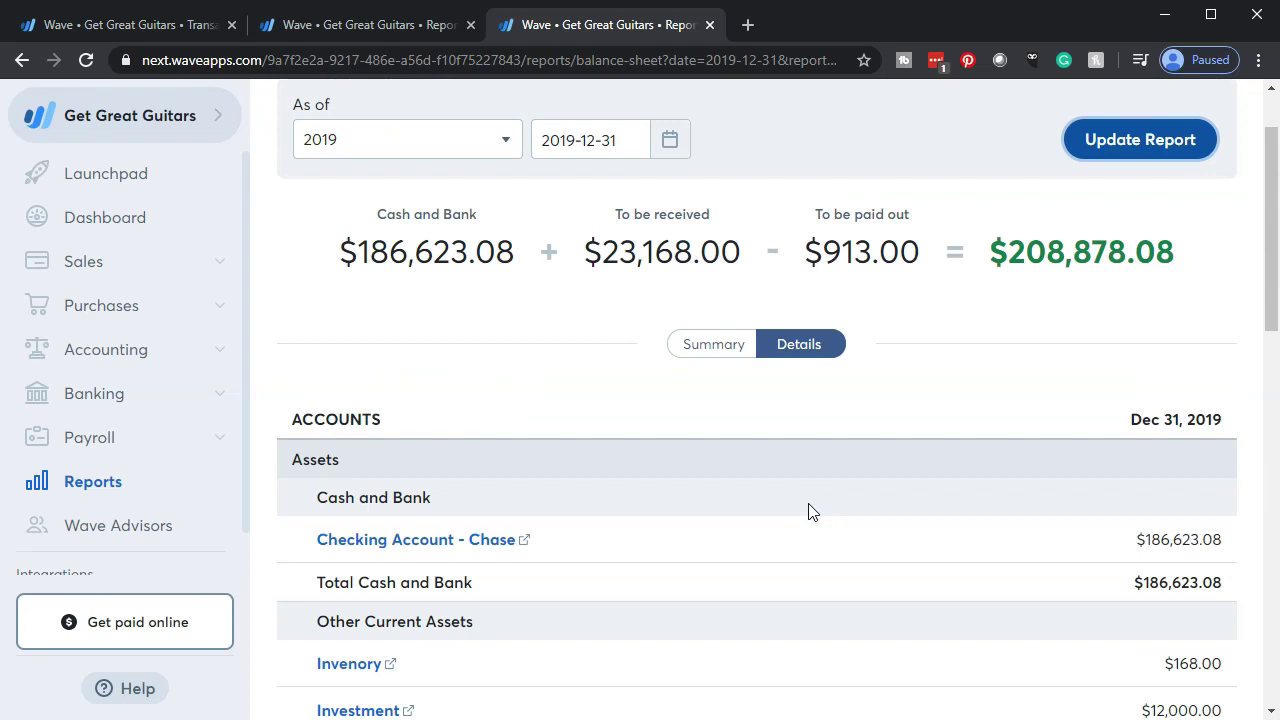
pyautogui.click(677, 143)
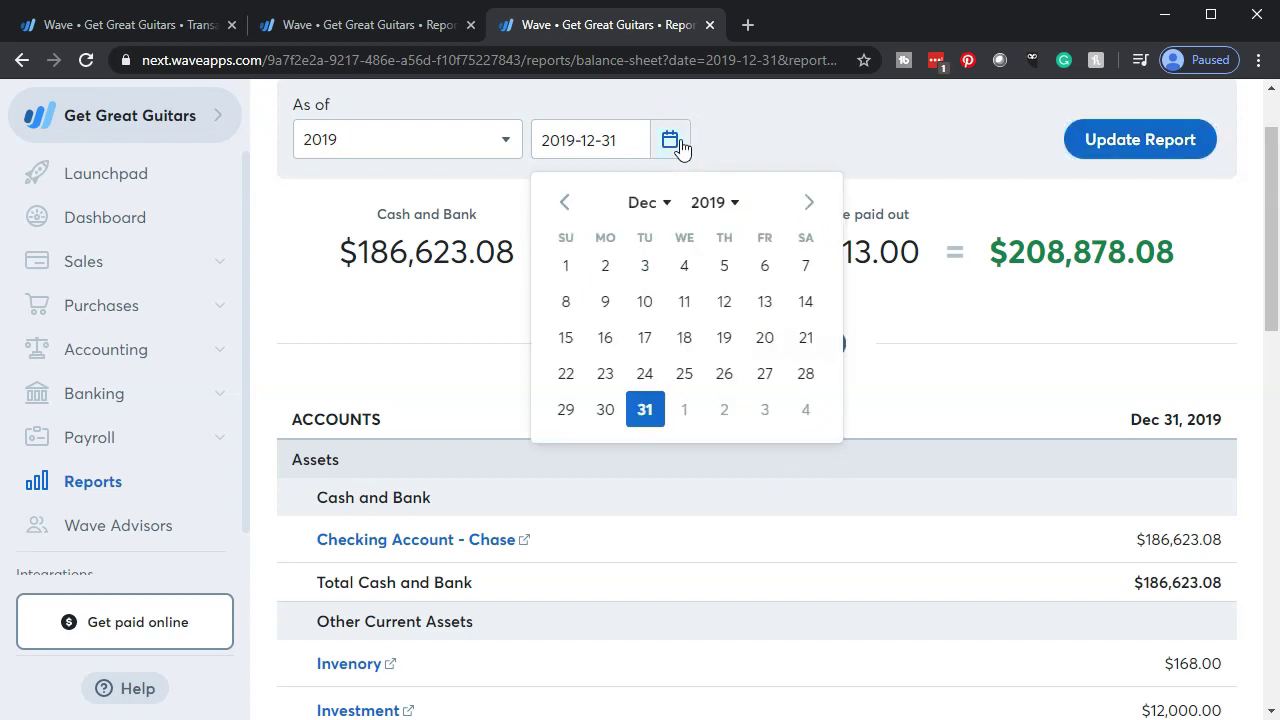
pyautogui.click(563, 202)
pyautogui.doubleClick(563, 202)
pyautogui.click(563, 202)
pyautogui.click(563, 202)
pyautogui.click(563, 202)
pyautogui.click(563, 202)
pyautogui.click(563, 202)
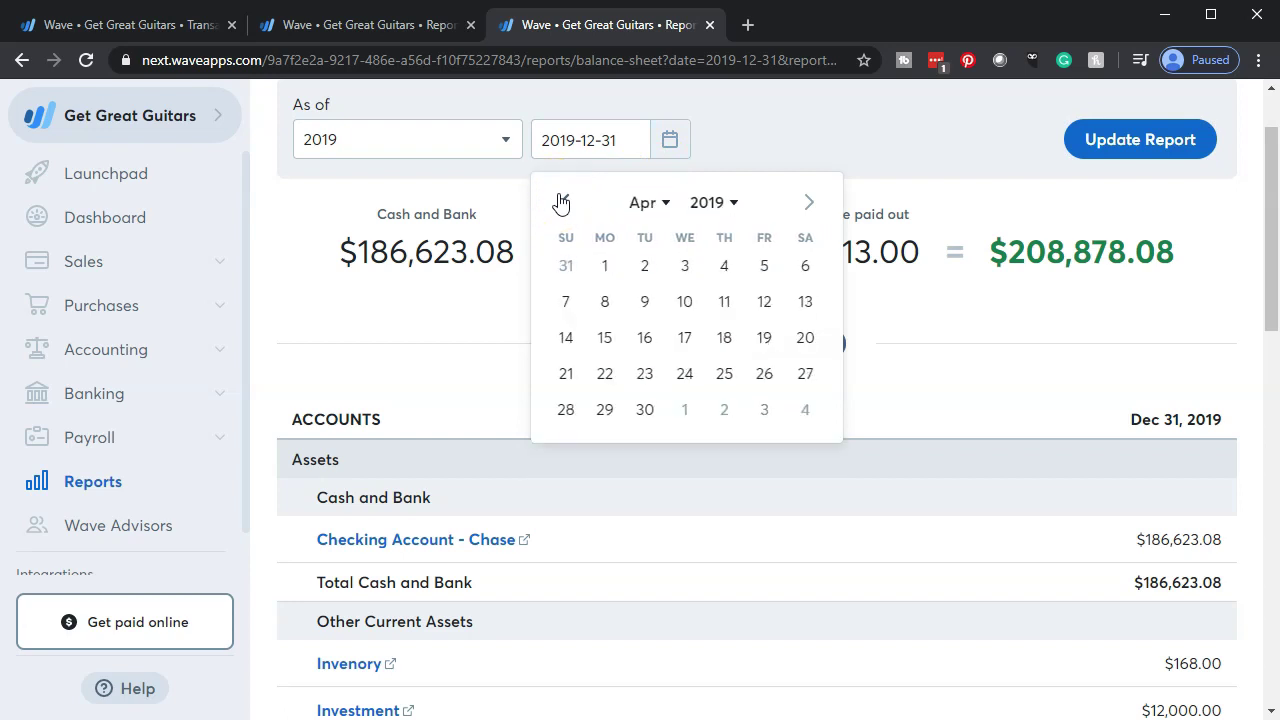
pyautogui.click(642, 408)
pyautogui.click(1097, 152)
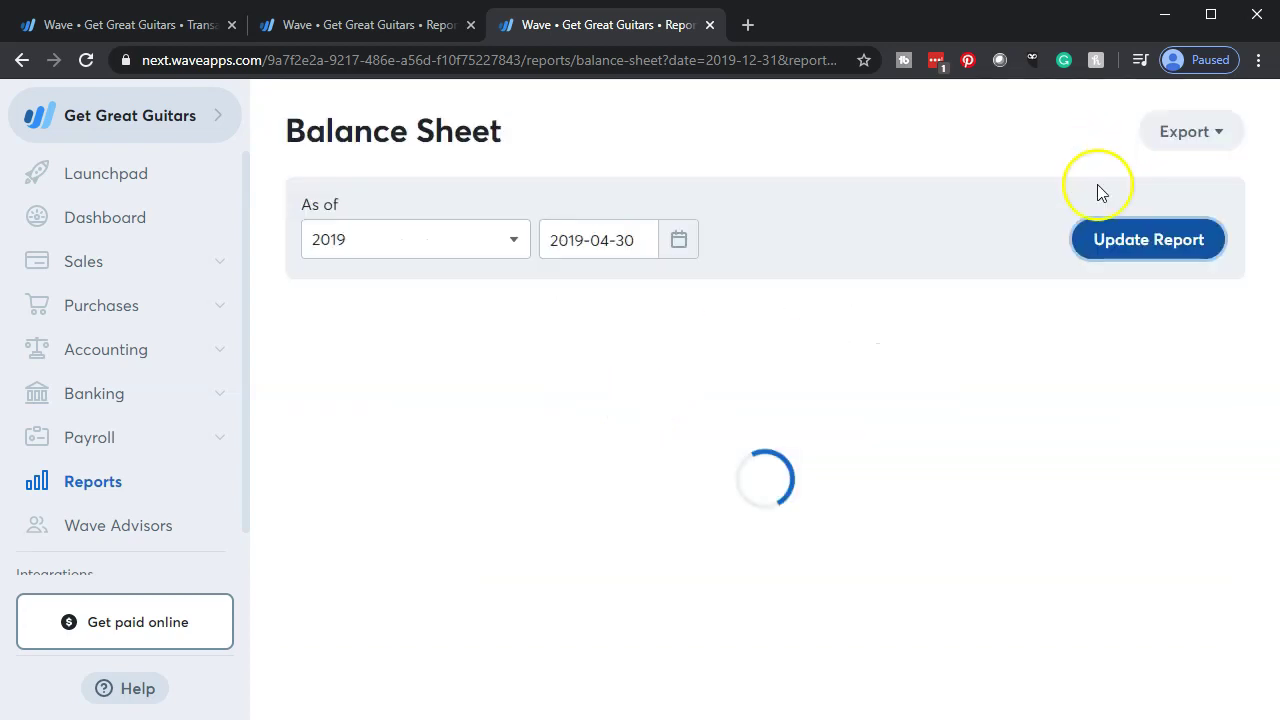
# Step: Check the credit card liabilities on the Balance Sheet against the April 1 balance in Credit Card.xlsx in Excel
pyautogui.scroll(-6, 986, 512)
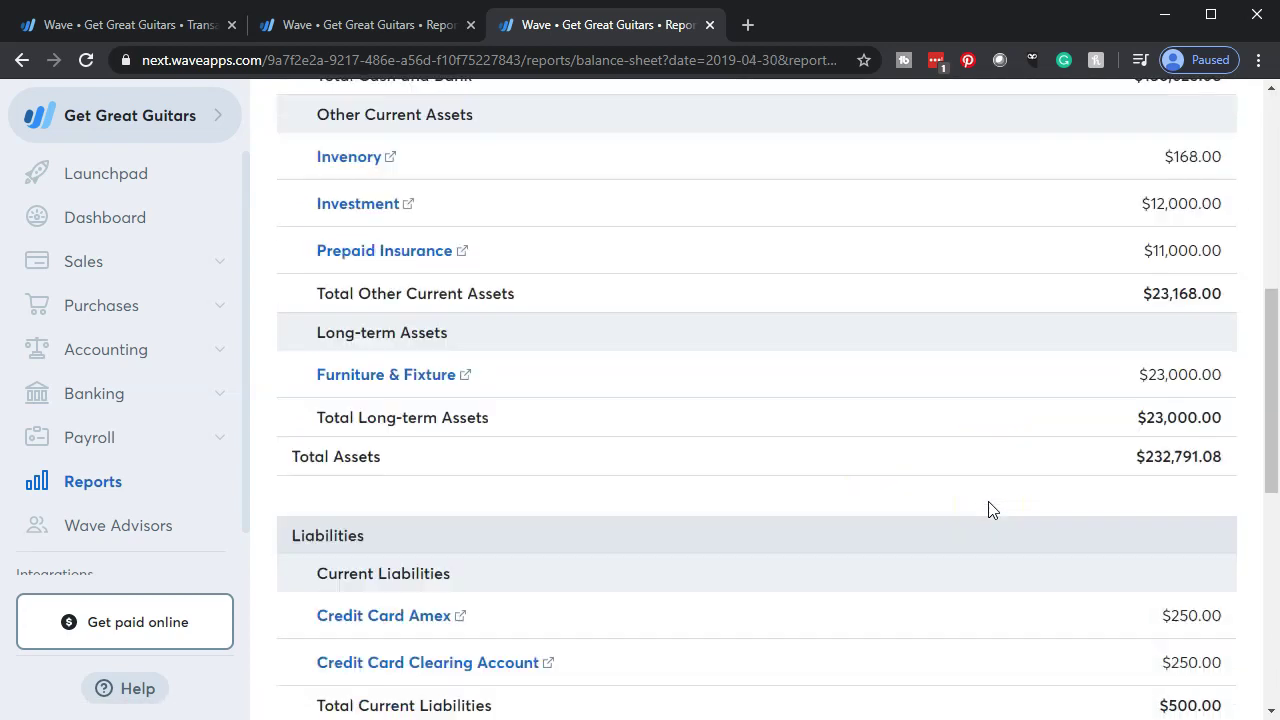
pyautogui.scroll(-3, 988, 510)
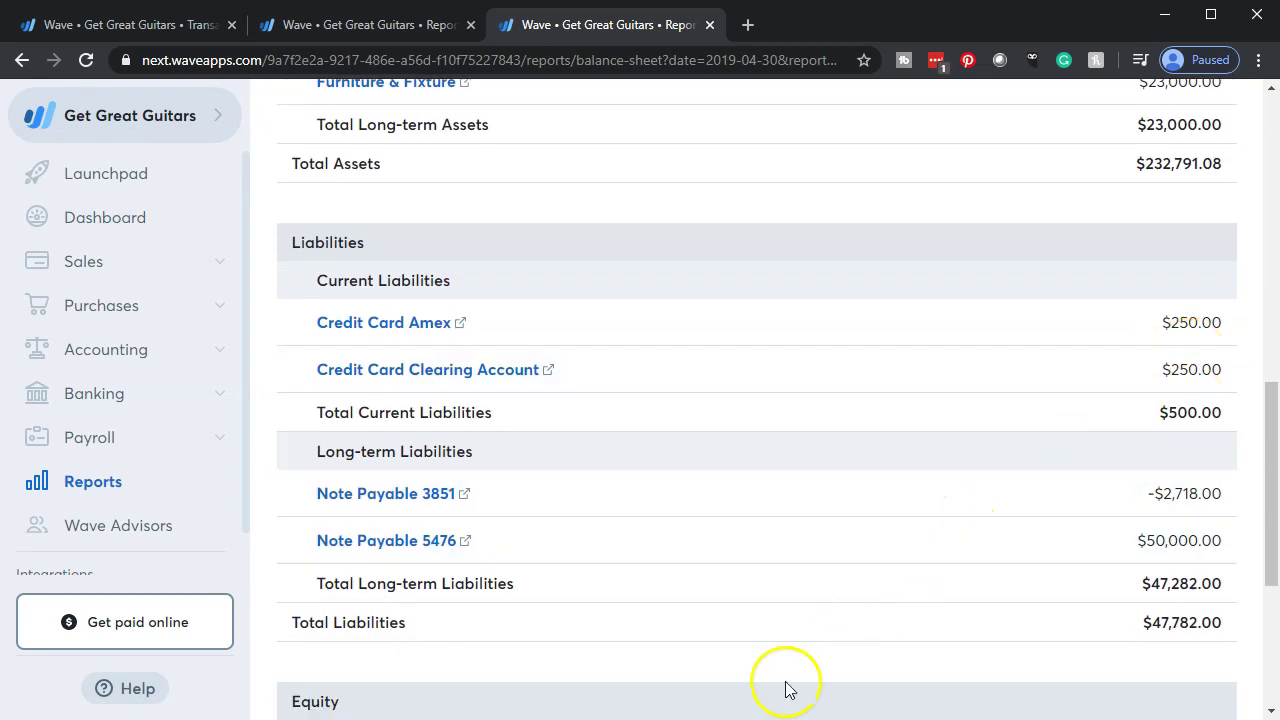
pyautogui.hotkey('alt', 'Tab')
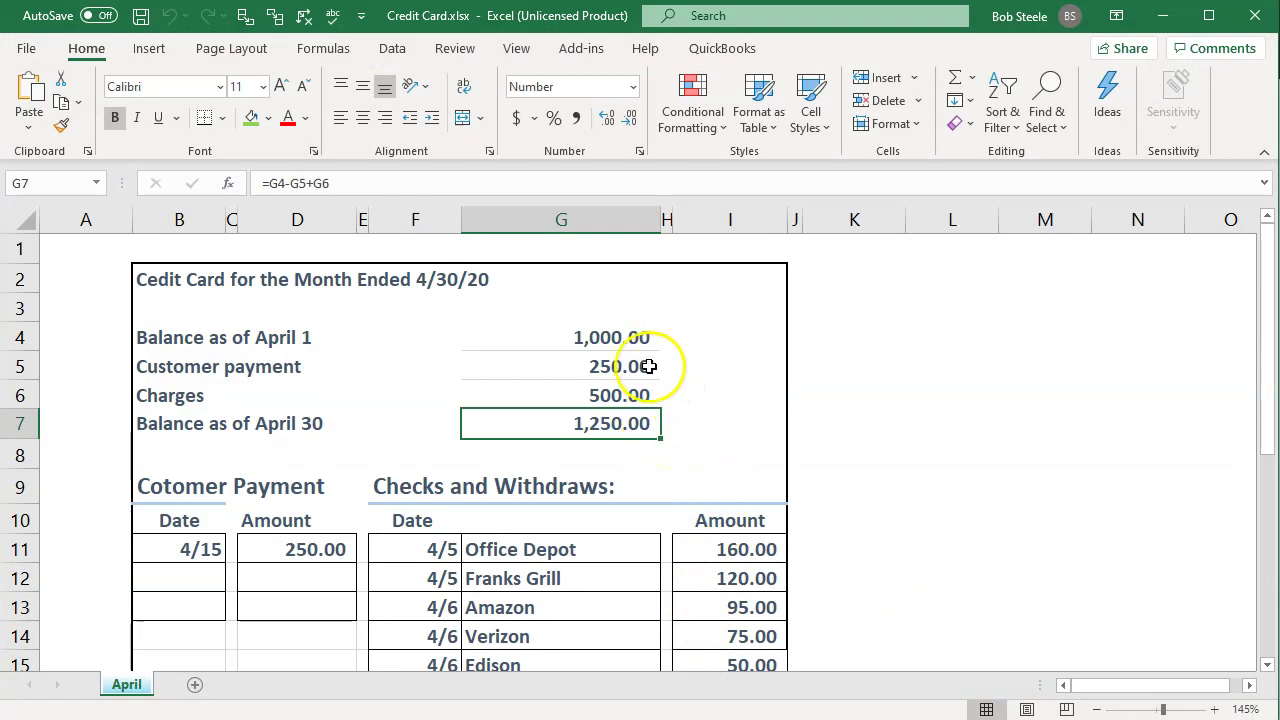
pyautogui.click(640, 335)
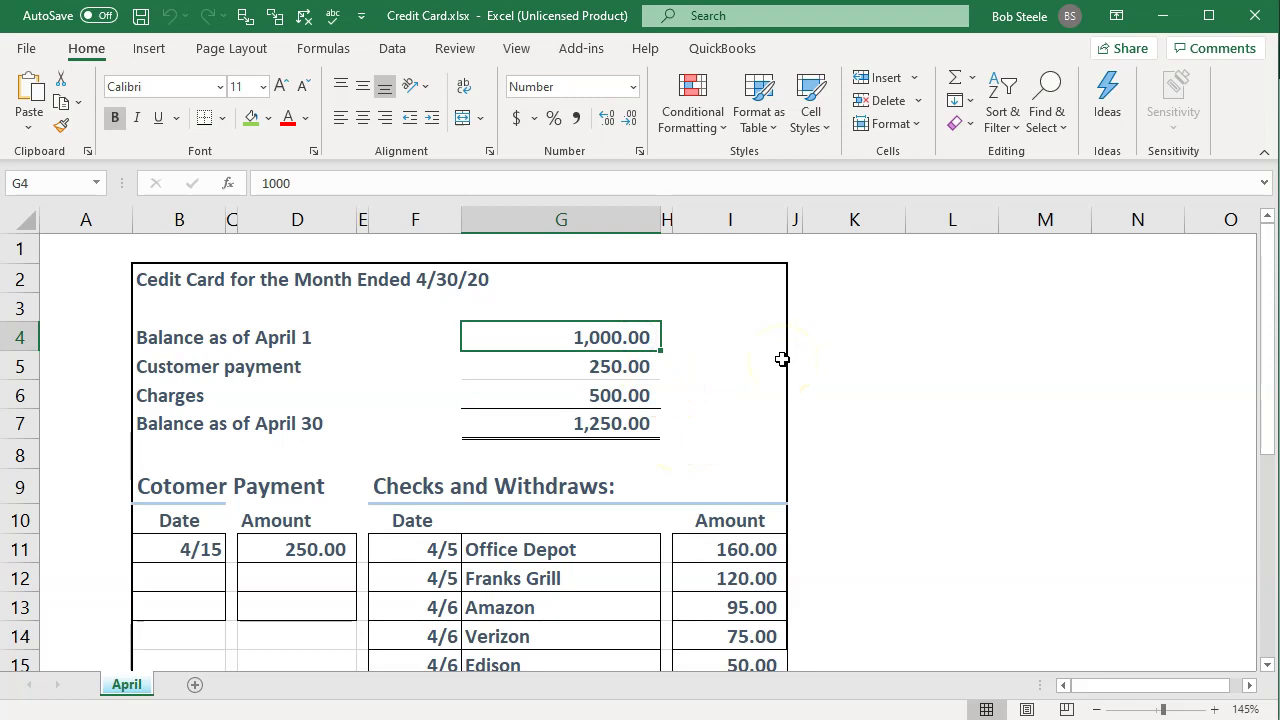